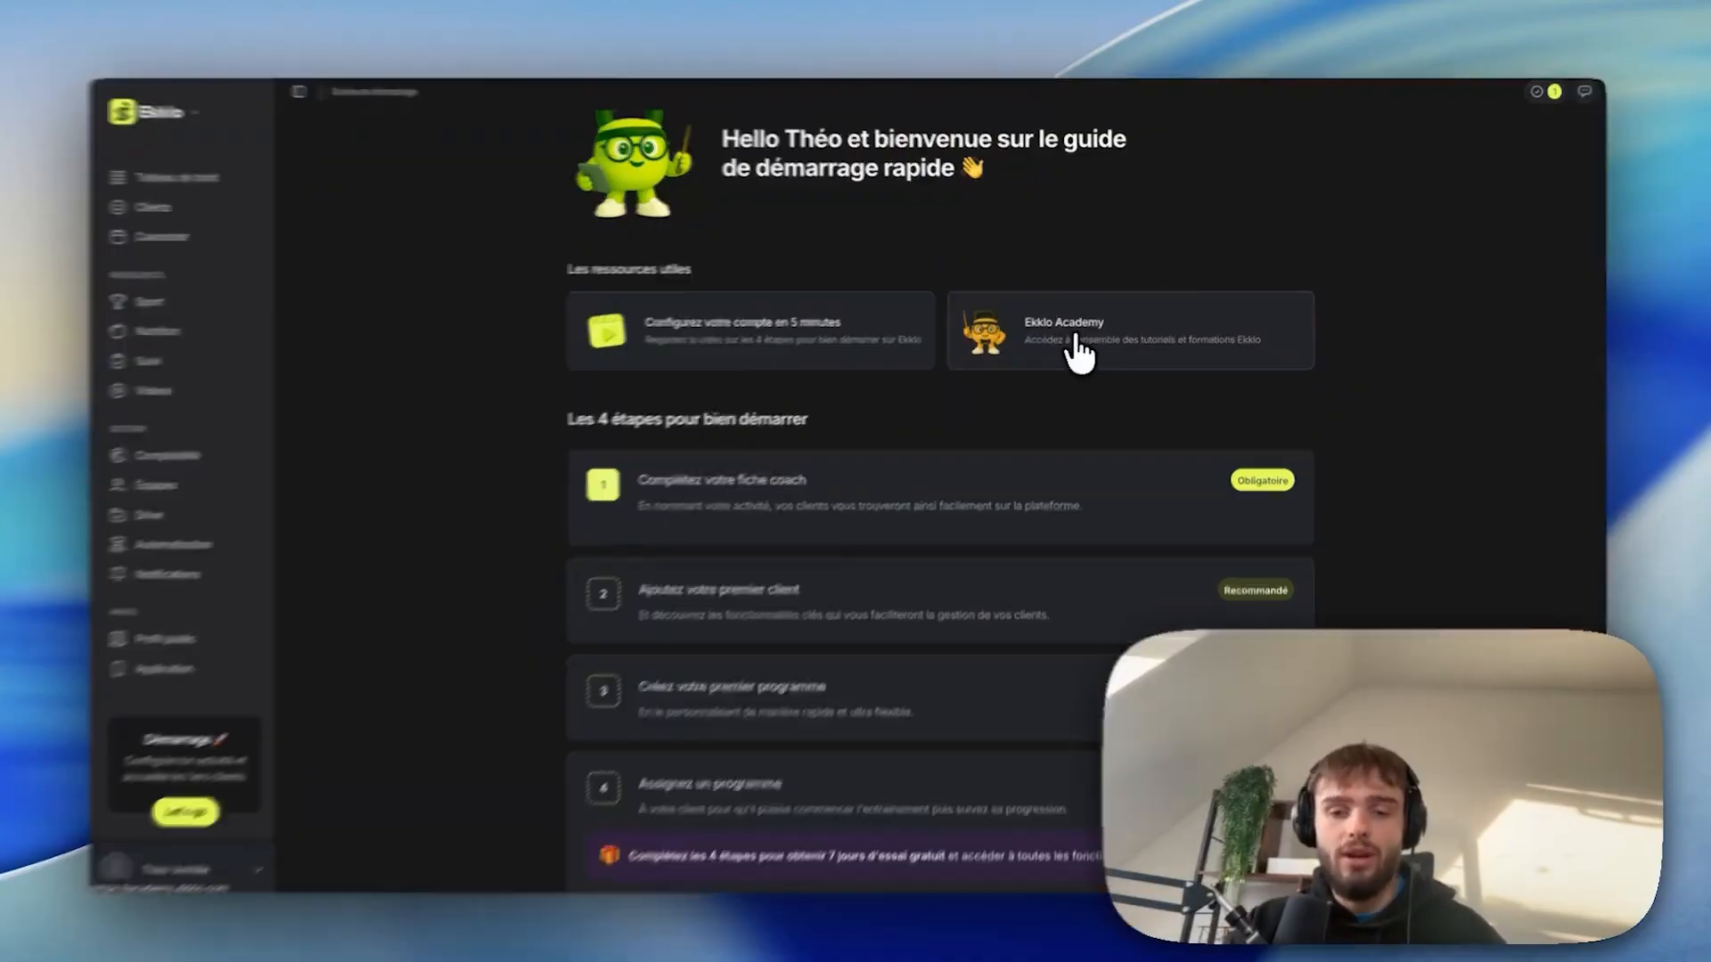
Start the coach profile from the onboarding checklist and enter the coach's profile name.
{"action": "left_click", "coordinate": [1079, 347]}
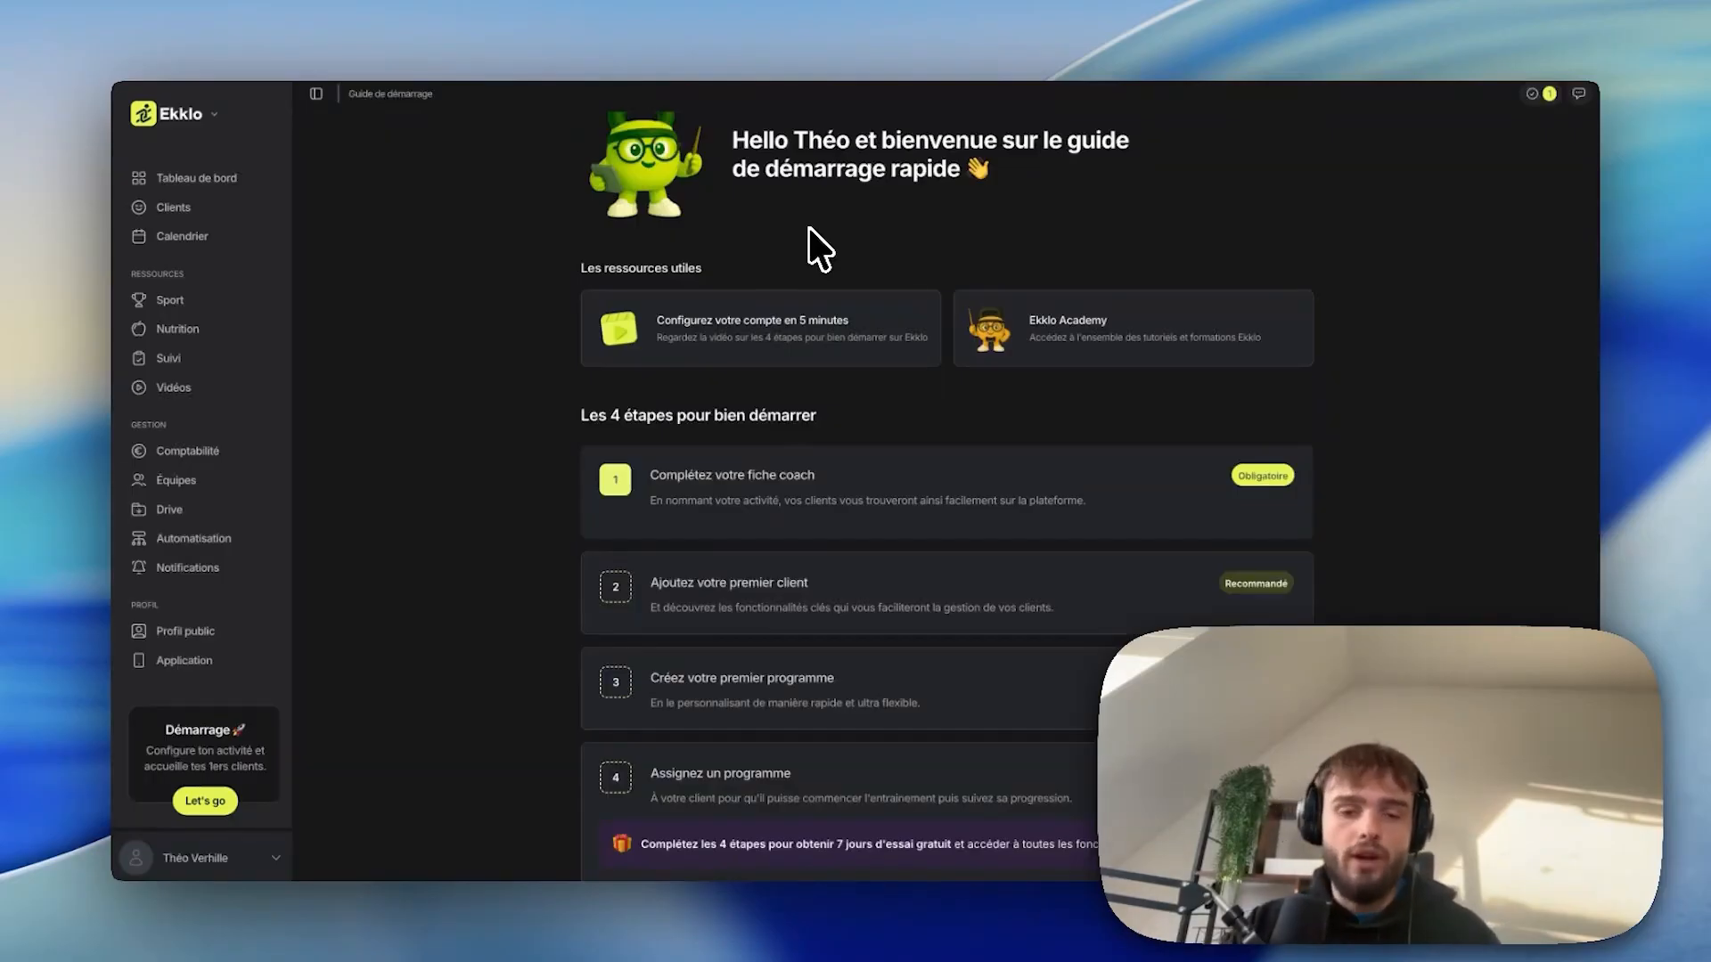
{"action": "left_click", "coordinate": [731, 485]}
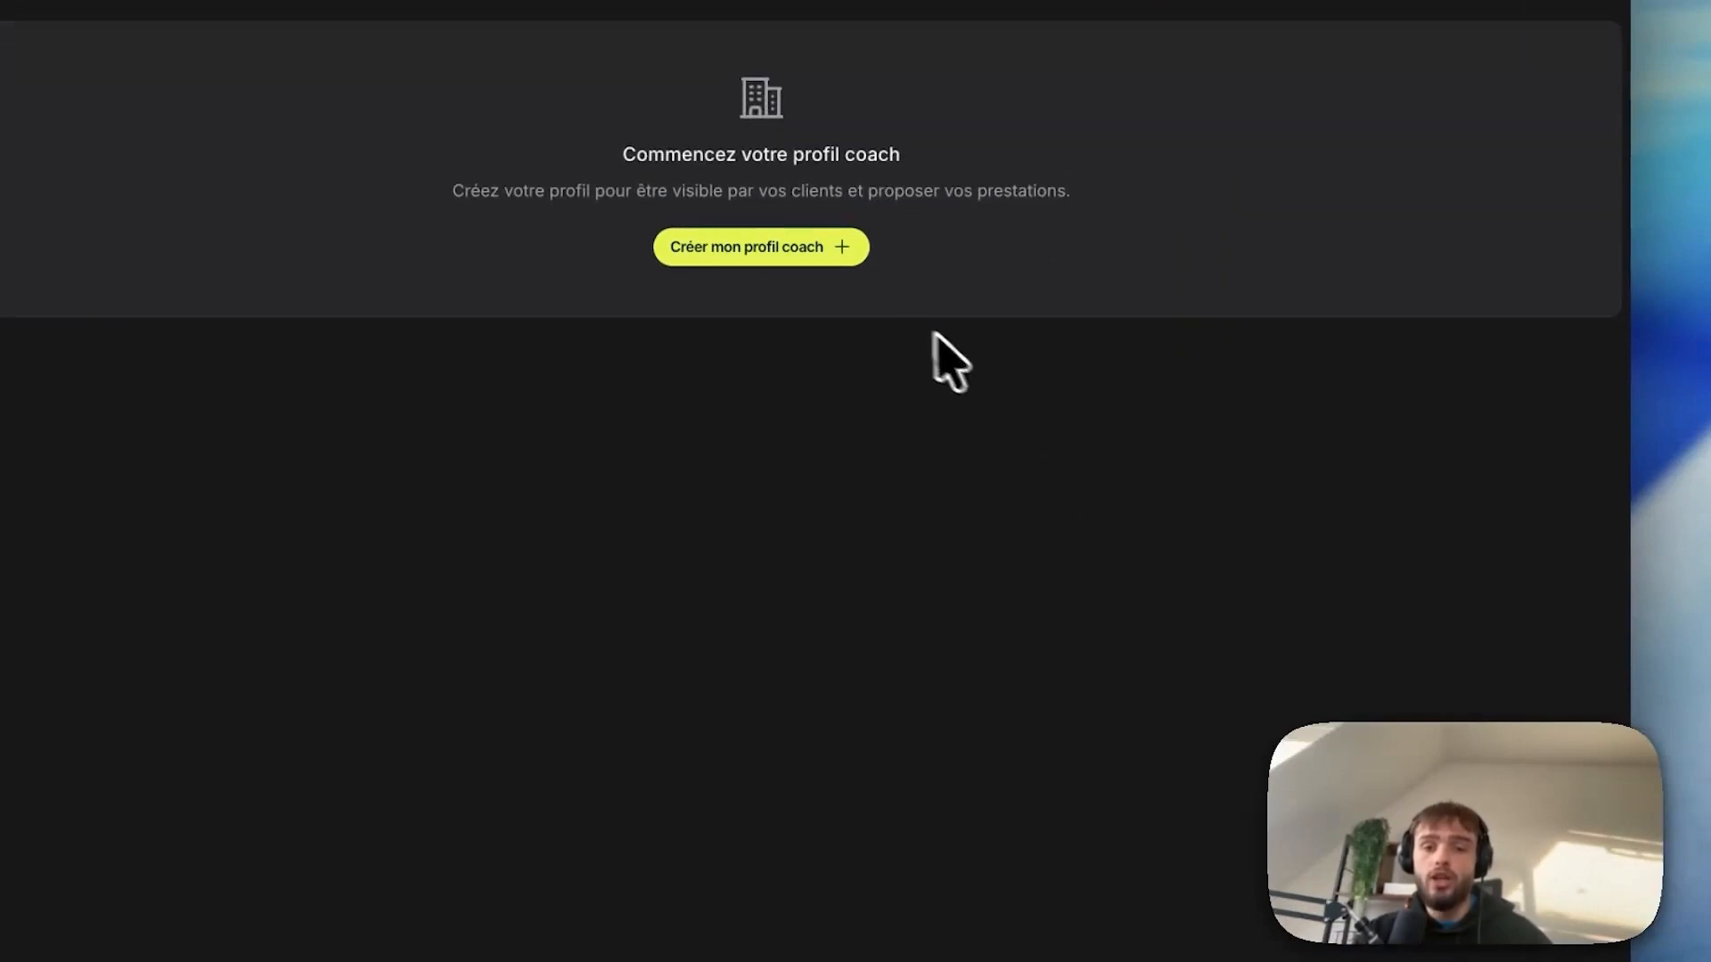
{"action": "left_click", "coordinate": [759, 259]}
{"action": "type", "text": "Théo coa"}
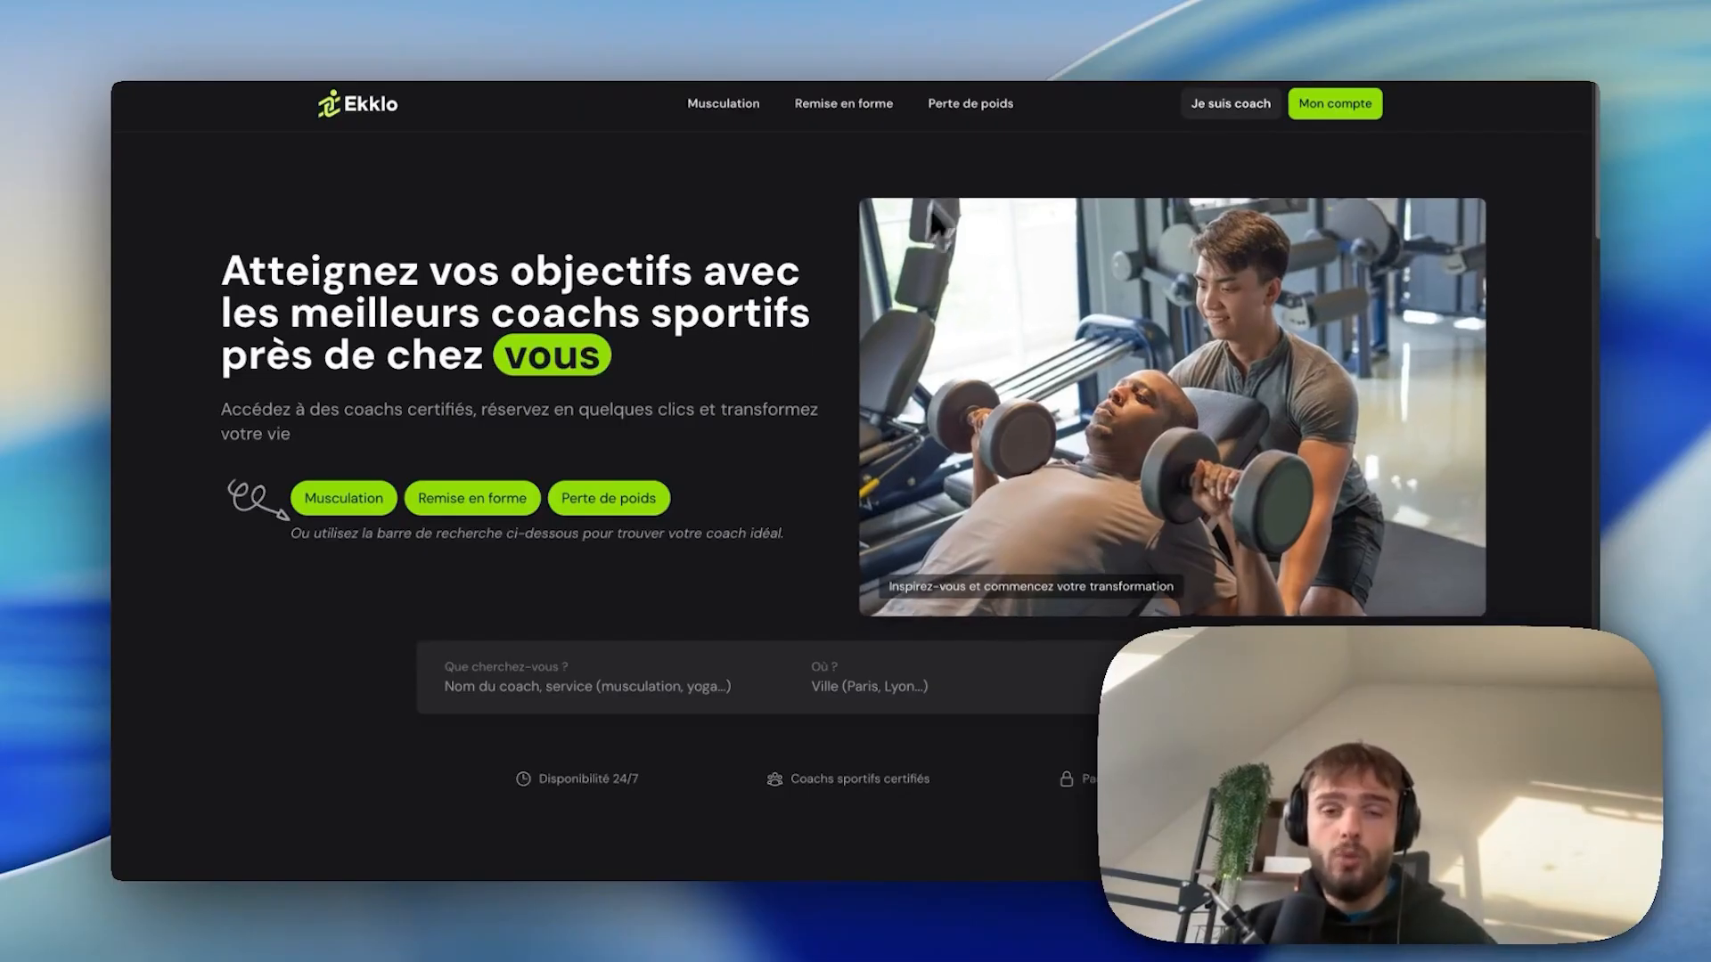
Browse the 'Perte de poids' coach listings on the public Ekklo site.
{"action": "left_click", "coordinate": [970, 106]}
{"action": "scroll", "coordinate": [905, 195], "scroll_direction": "down", "scroll_amount": 7}
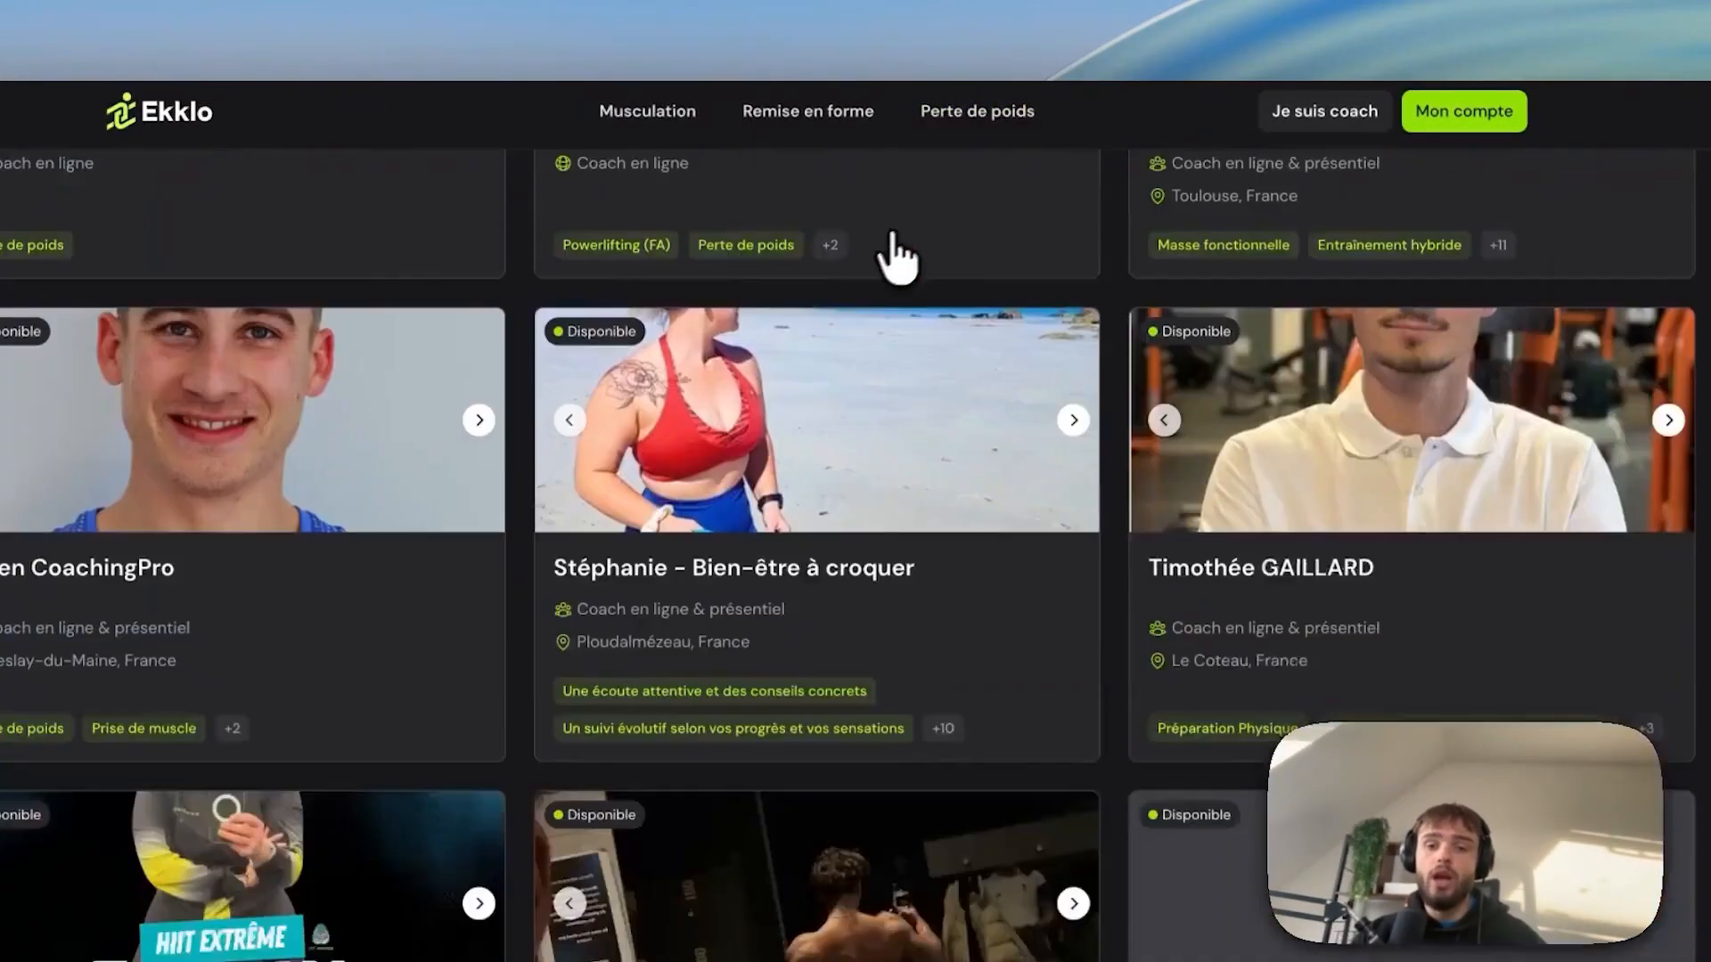
{"action": "scroll", "coordinate": [898, 258], "scroll_direction": "down", "scroll_amount": 15}
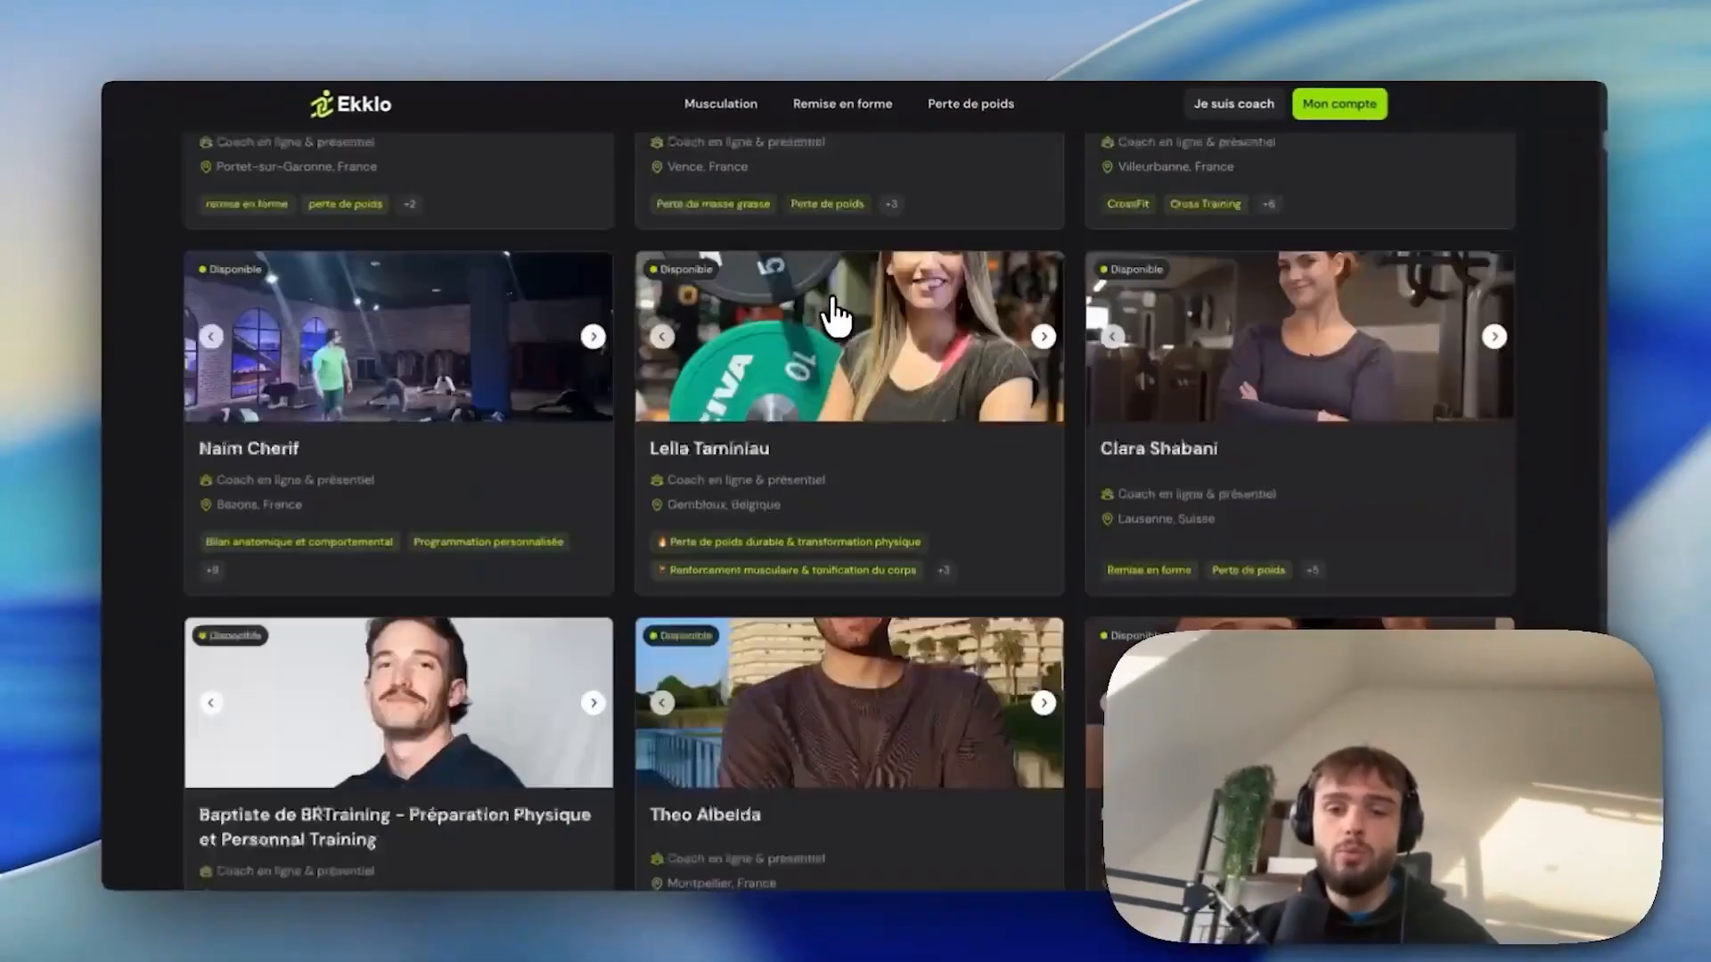
{"action": "scroll", "coordinate": [818, 322], "scroll_direction": "down", "scroll_amount": 10}
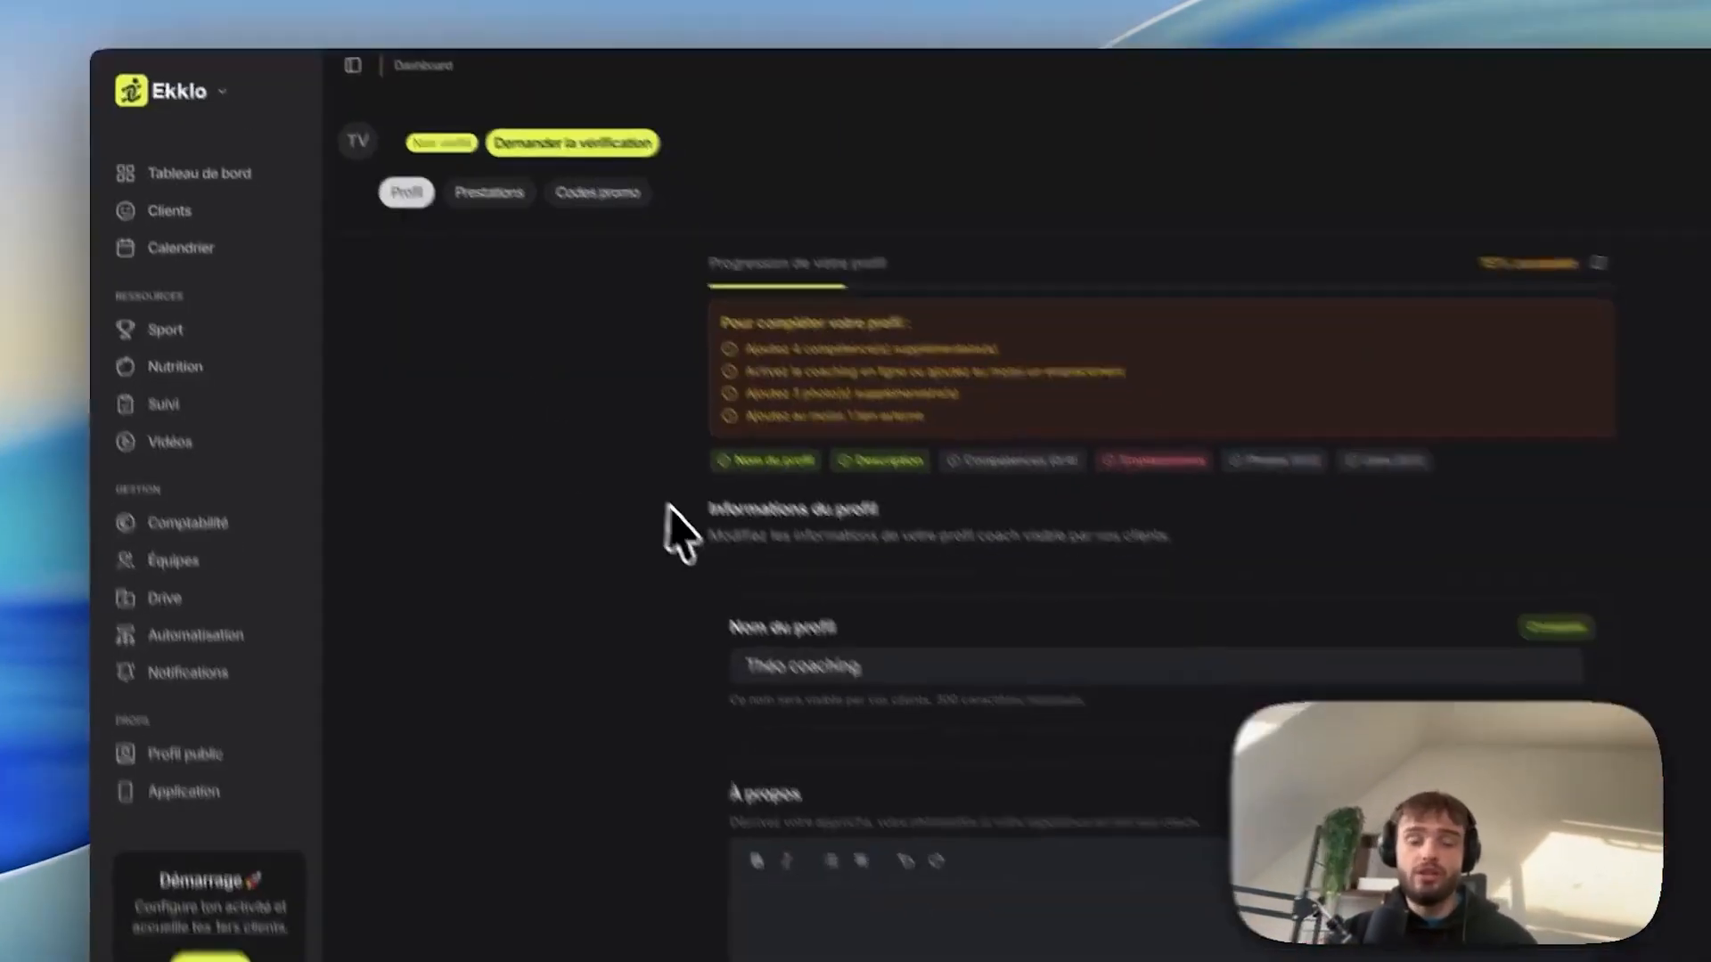
Fill the À propos editor with 'Coach sportif depuis 10 ans, j'aide les hommes à perdre du poids.'.
{"action": "left_click", "coordinate": [888, 725]}
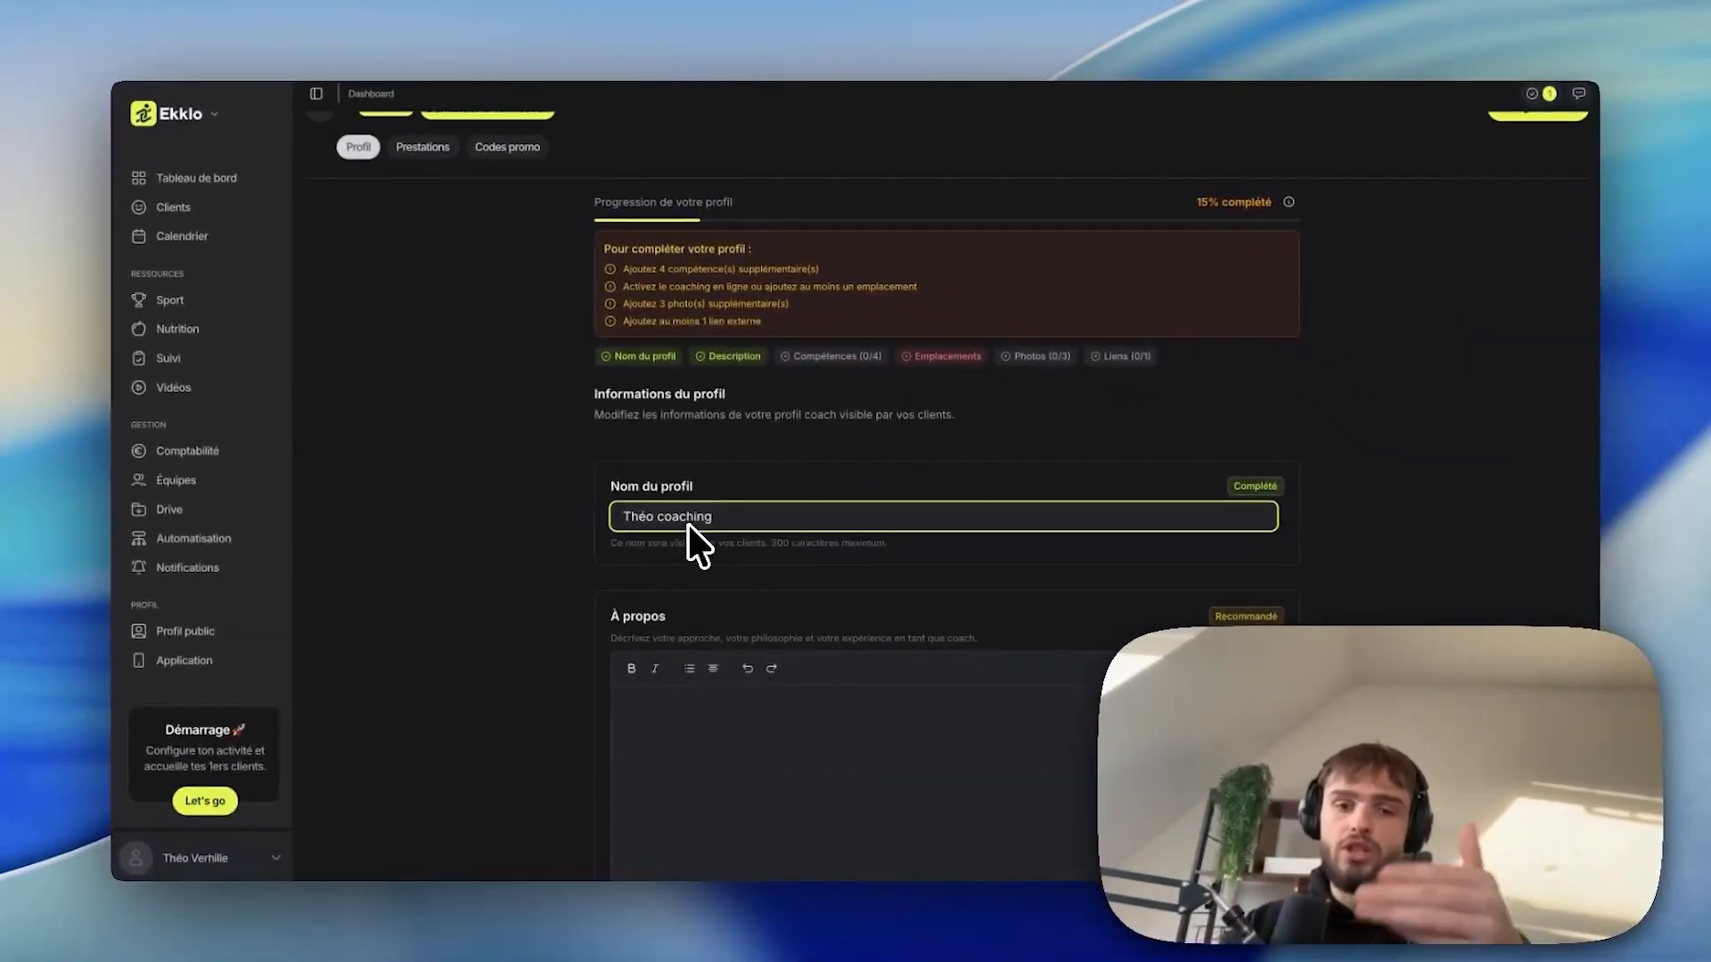
{"action": "scroll", "coordinate": [692, 516], "scroll_direction": "down", "scroll_amount": 2}
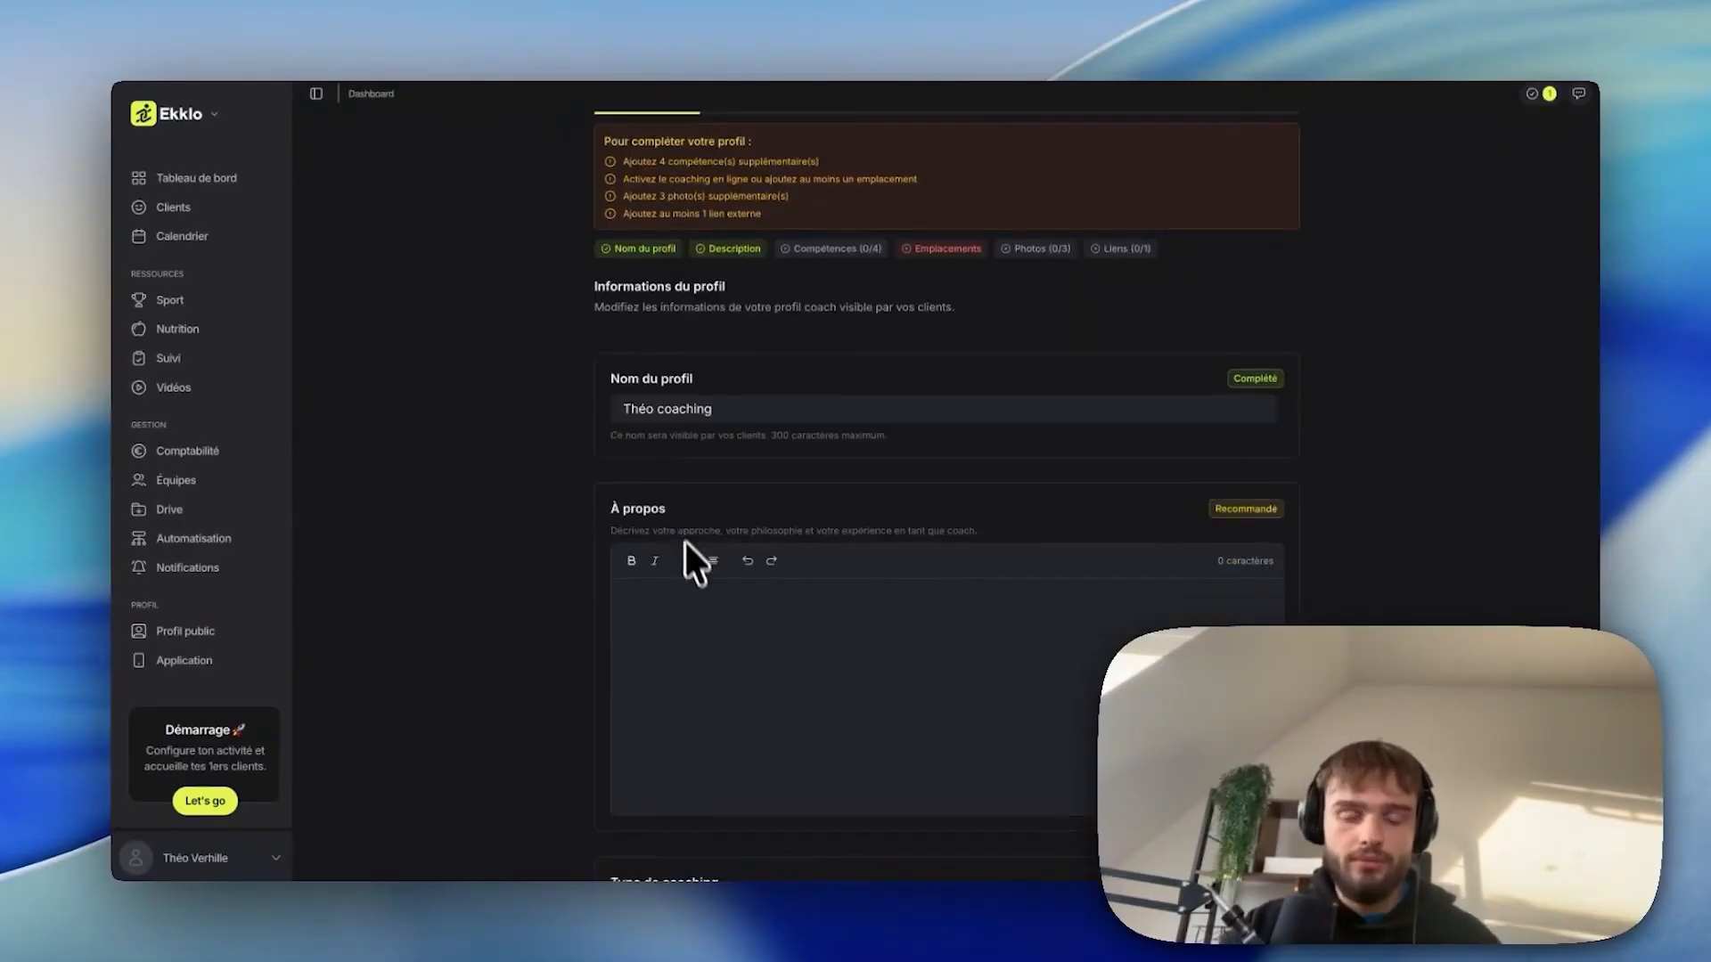
{"action": "left_click", "coordinate": [685, 601]}
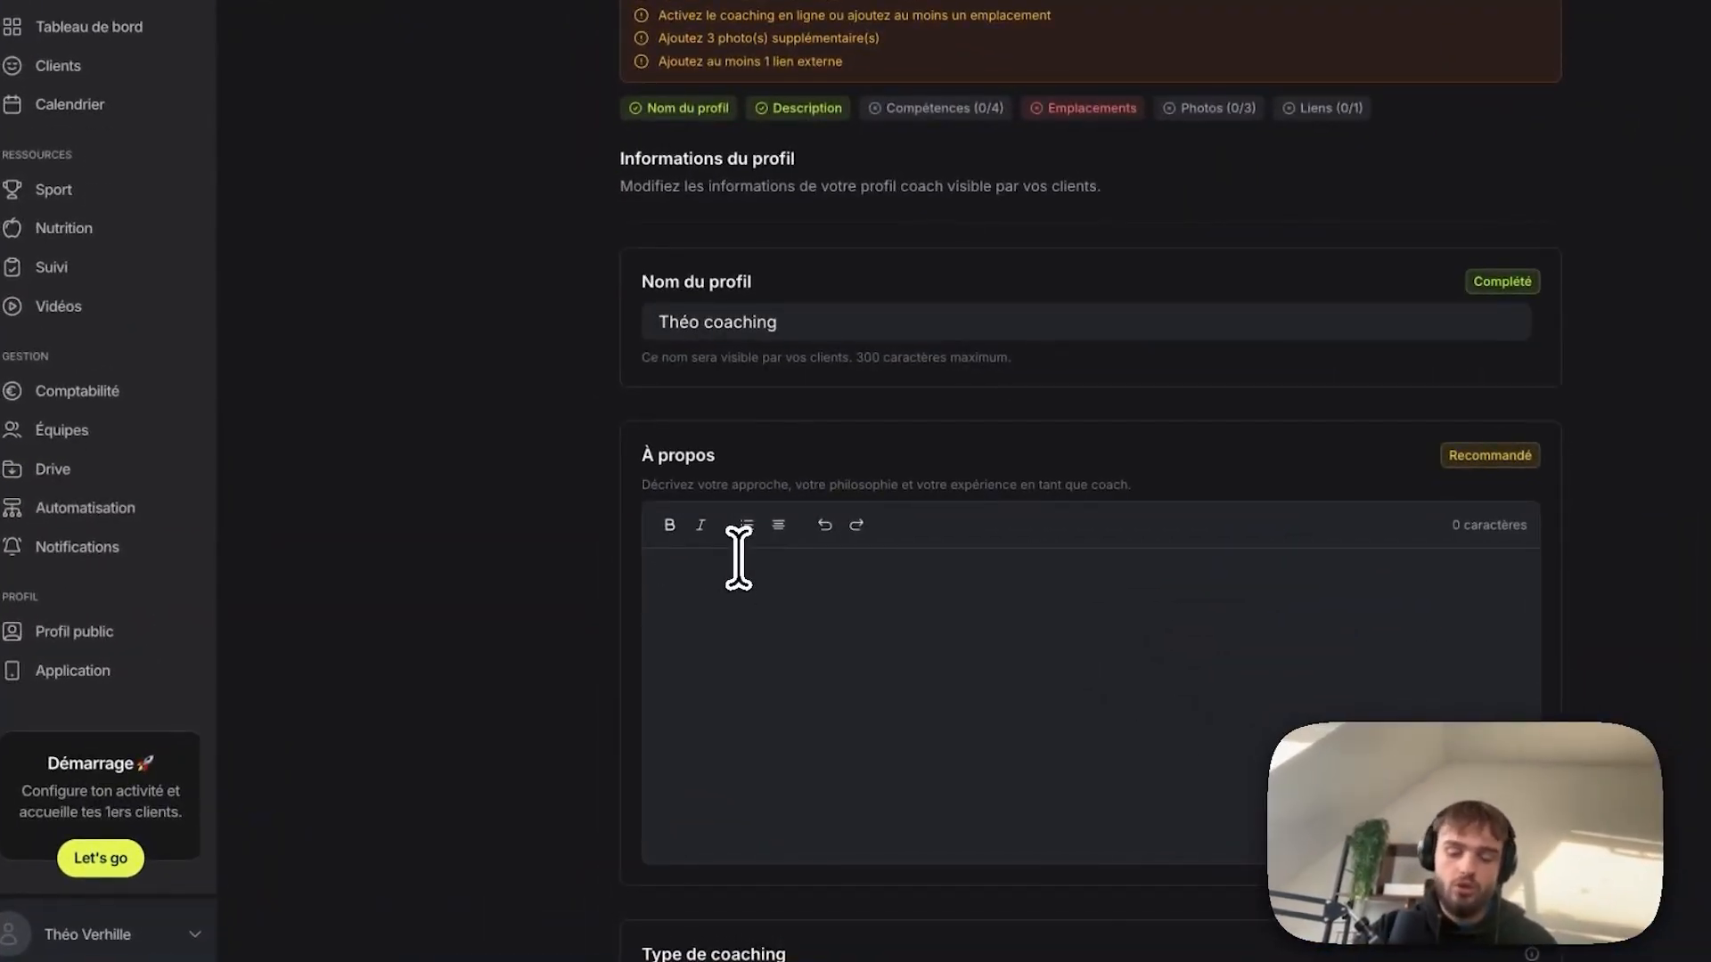
{"action": "type", "text": "Coach sportif depuis 10"}
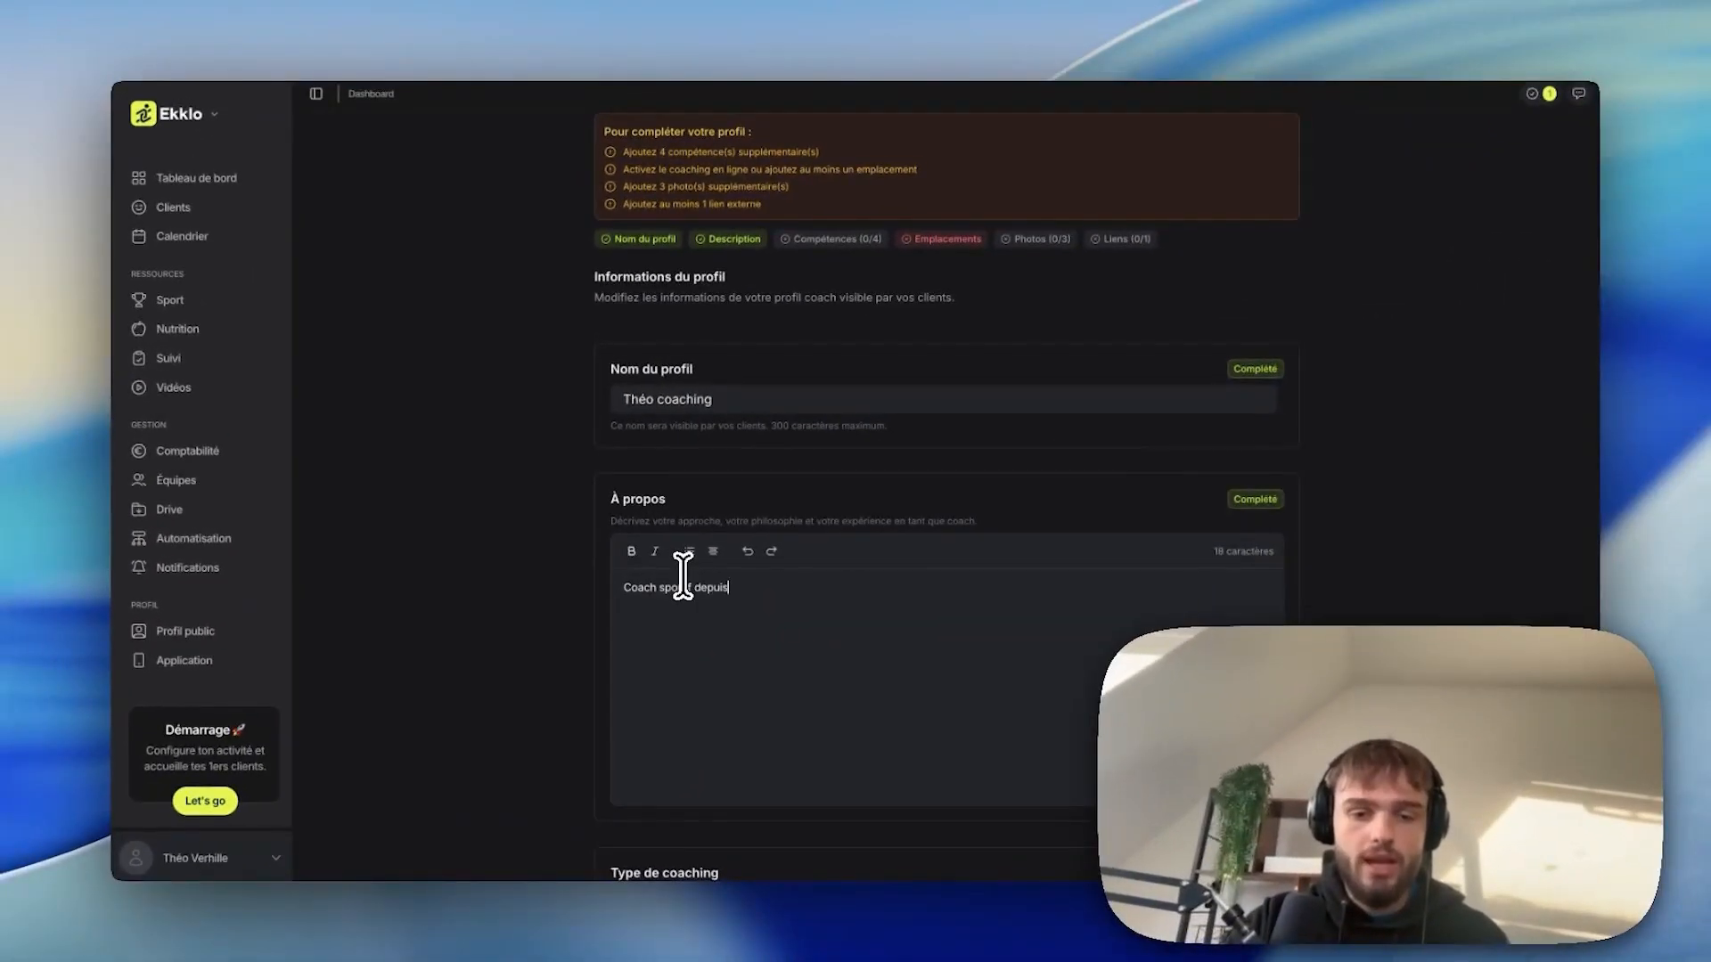
{"action": "type", "text": " ans, j'aide les hommes à perdre du poids."}
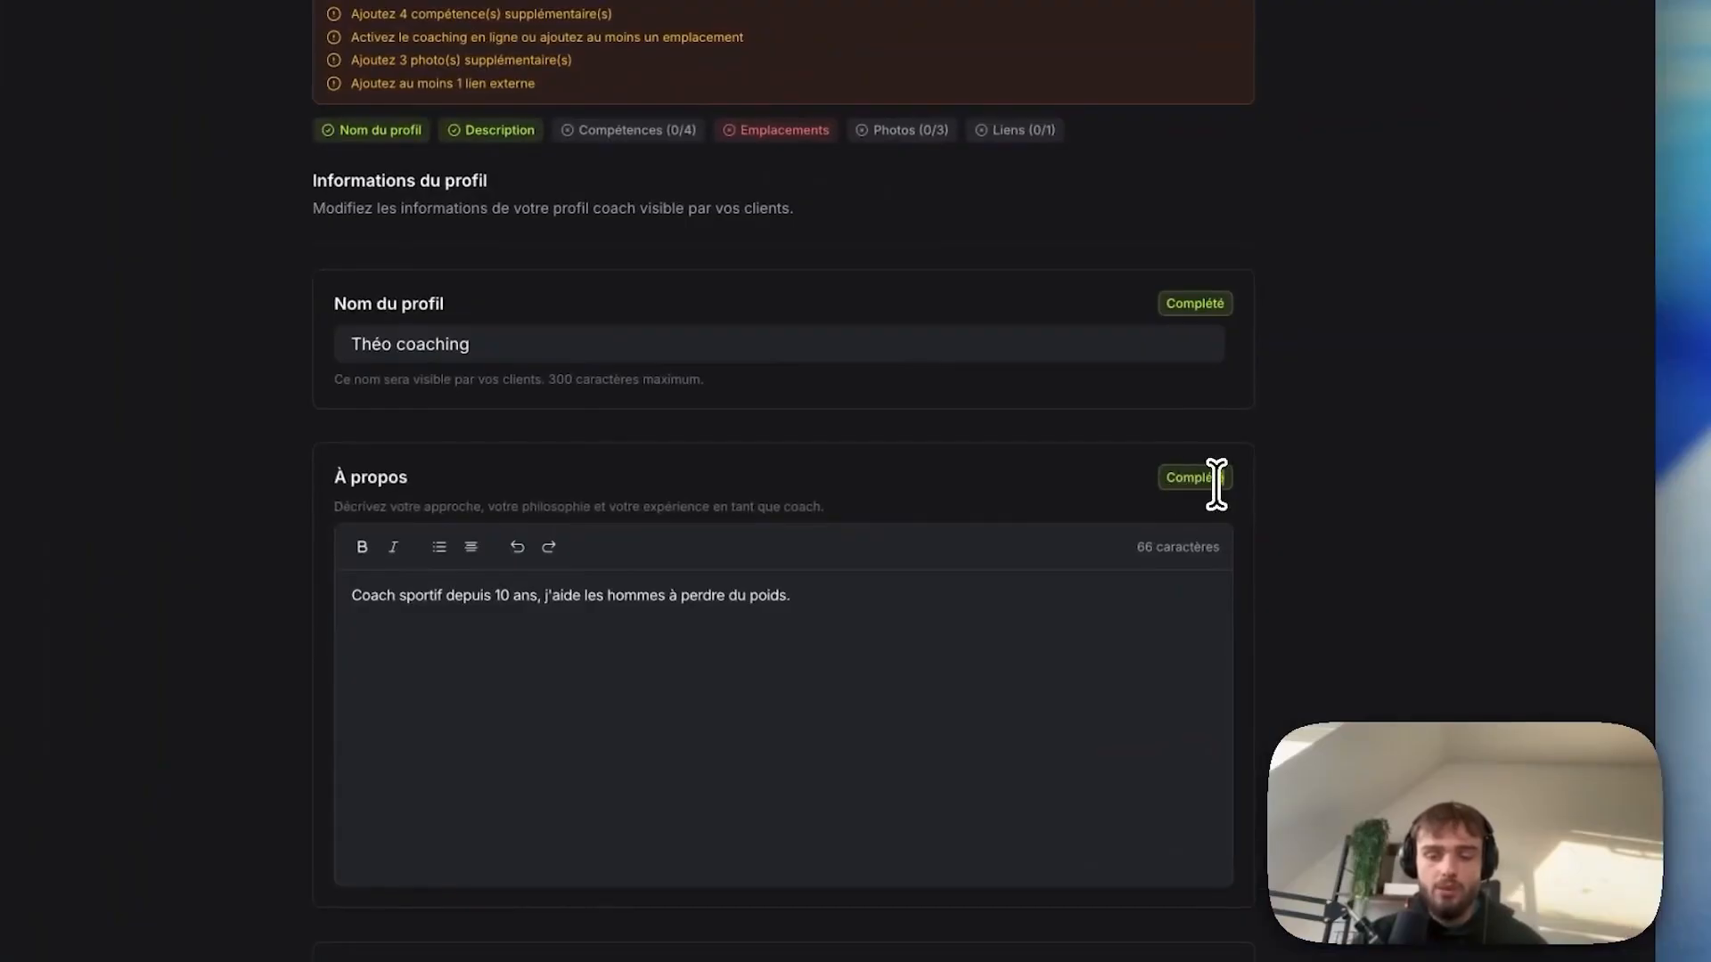
{"action": "scroll", "coordinate": [913, 541], "scroll_direction": "down", "scroll_amount": 4}
{"action": "scroll", "coordinate": [886, 524], "scroll_direction": "down", "scroll_amount": 2}
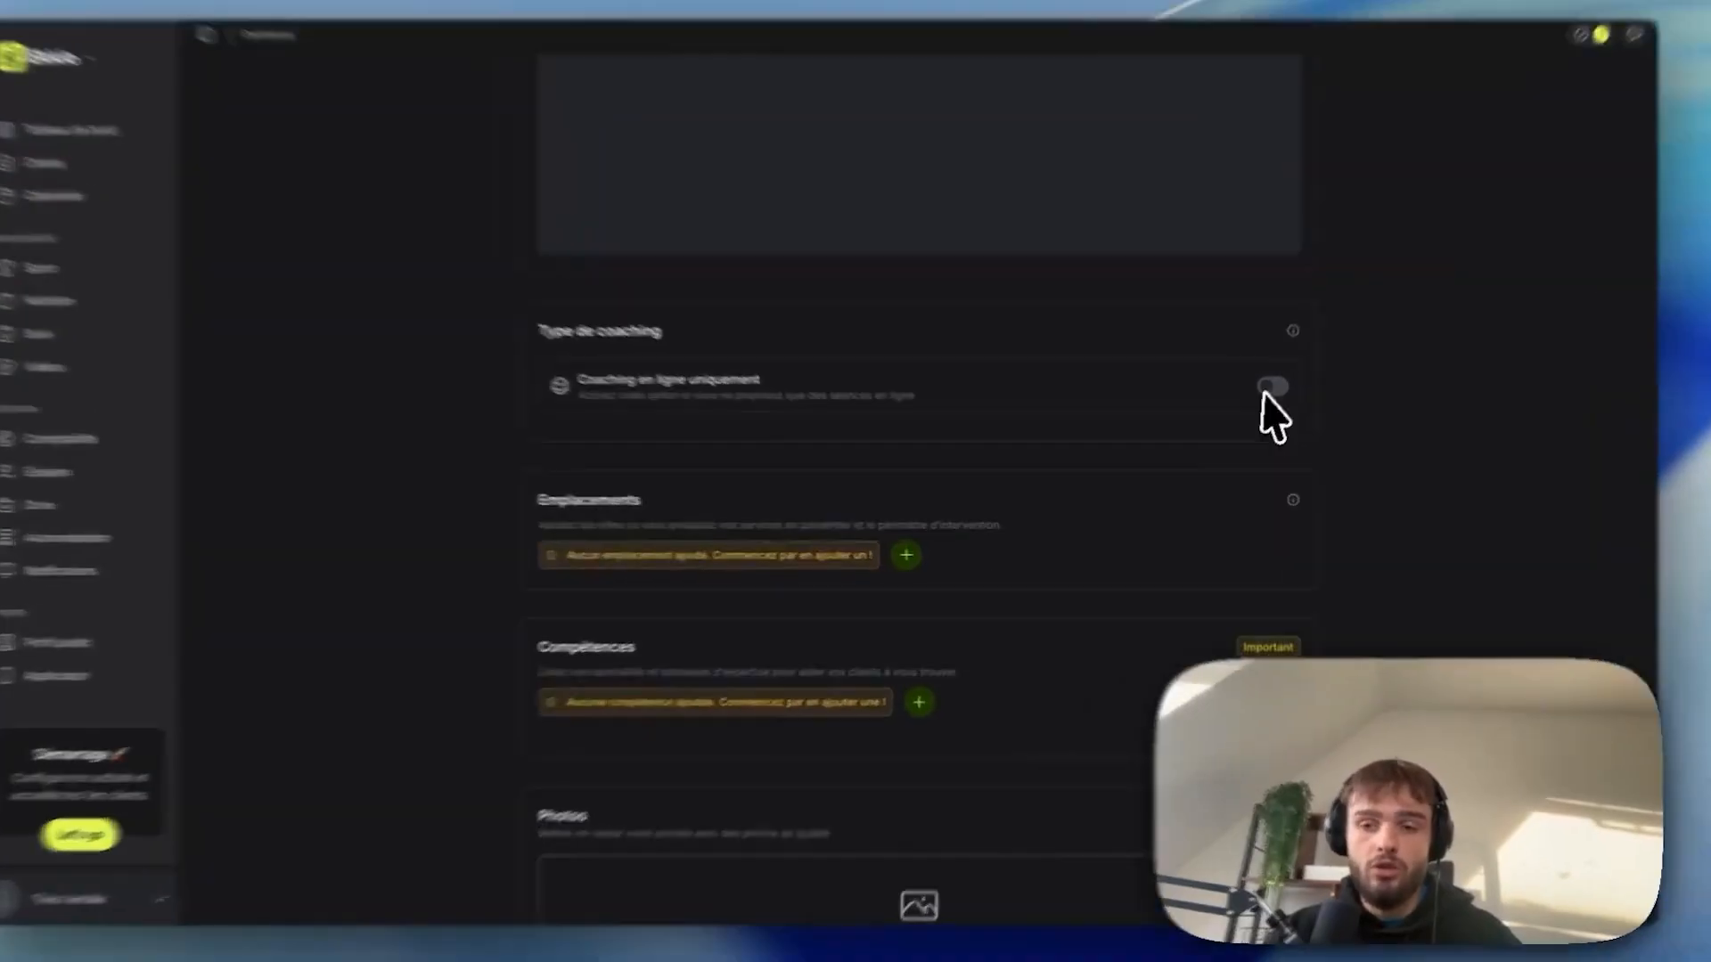
Toggle 'Coaching en ligne uniquement' on and back off.
{"action": "left_click", "coordinate": [1271, 388]}
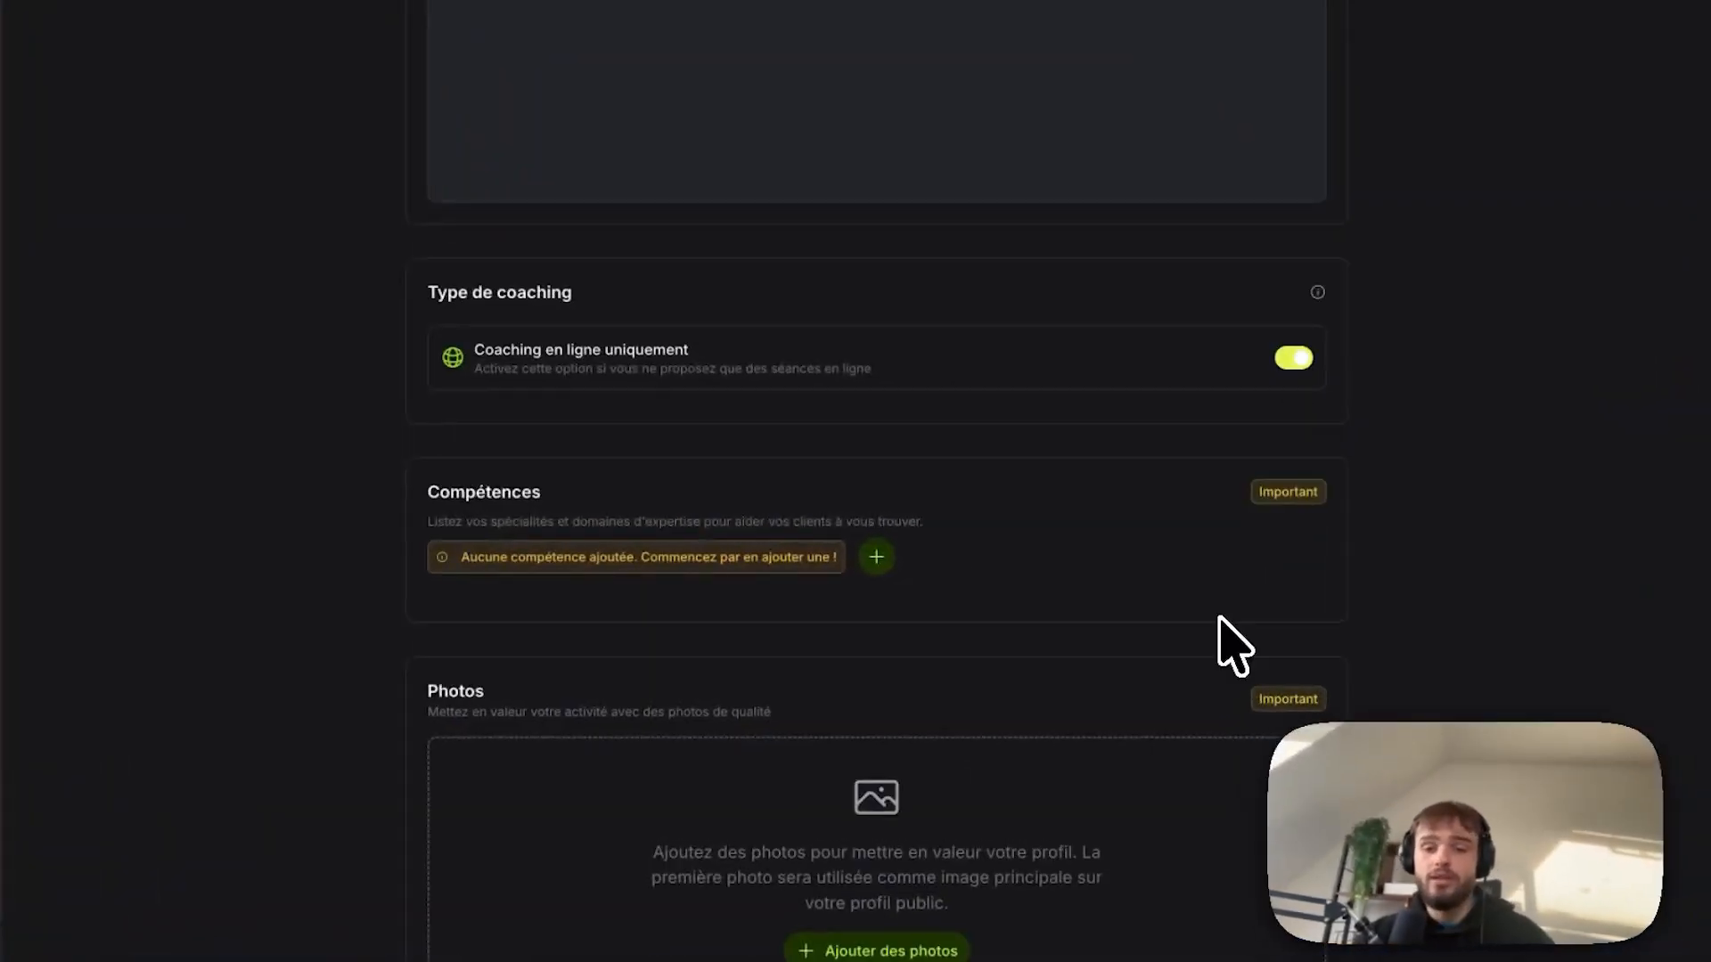
{"action": "left_click", "coordinate": [1297, 363]}
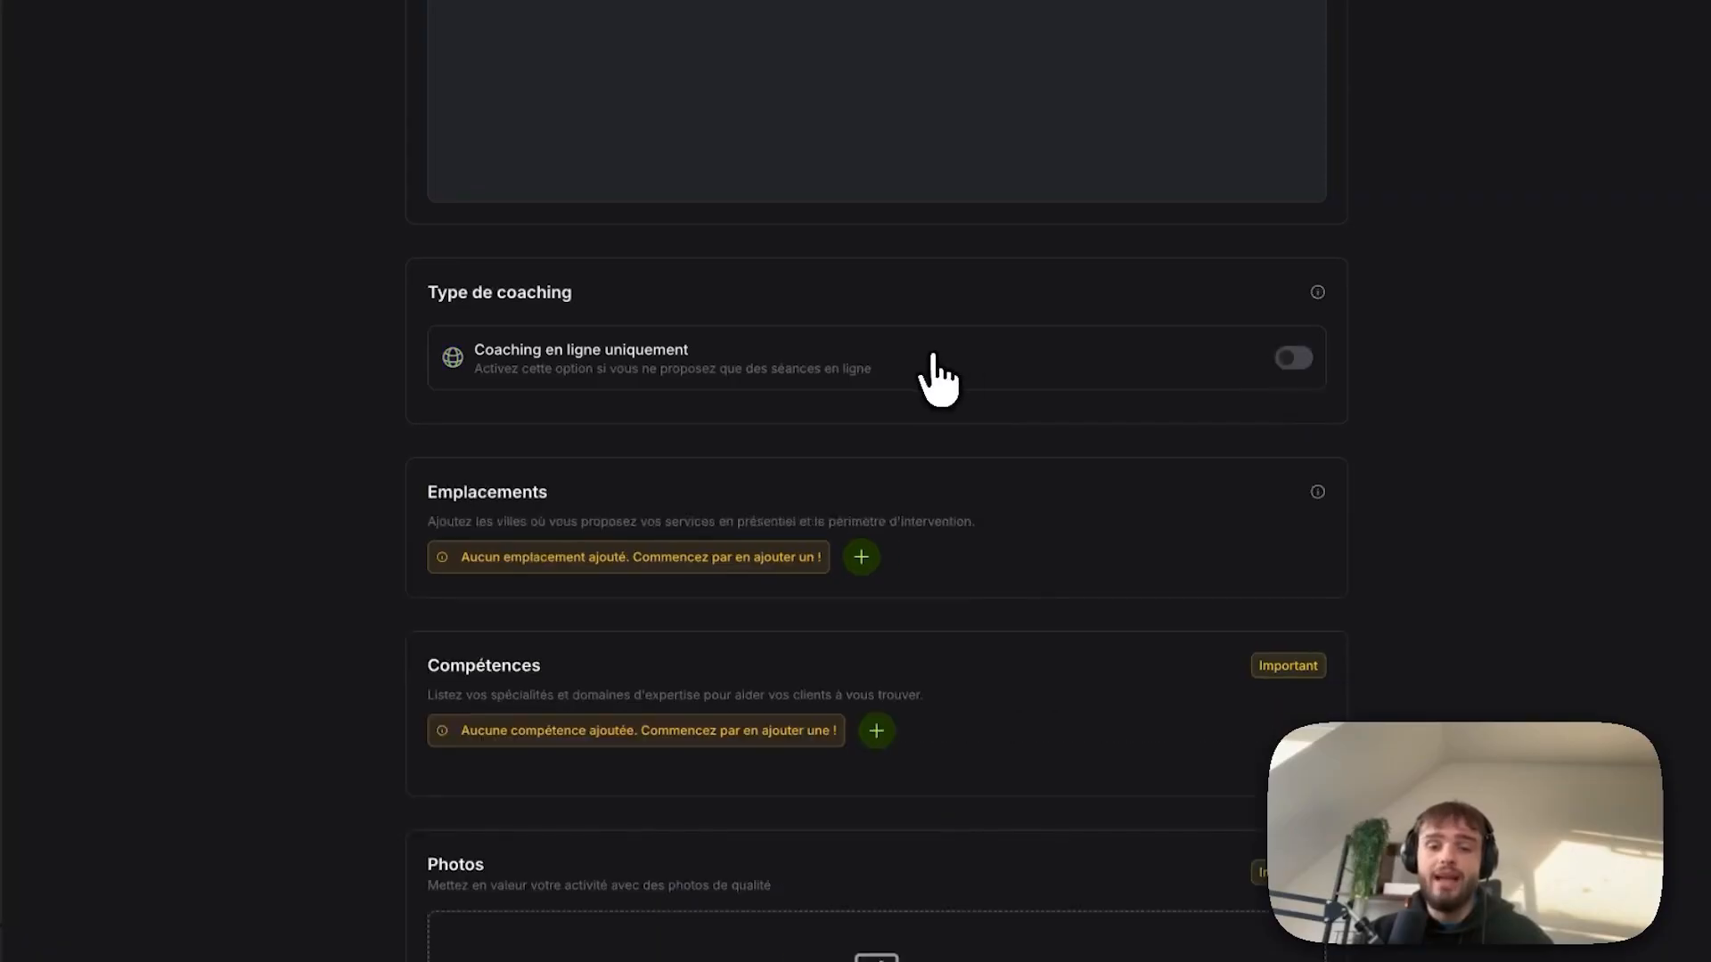
{"action": "scroll", "coordinate": [891, 401], "scroll_direction": "down", "scroll_amount": 1}
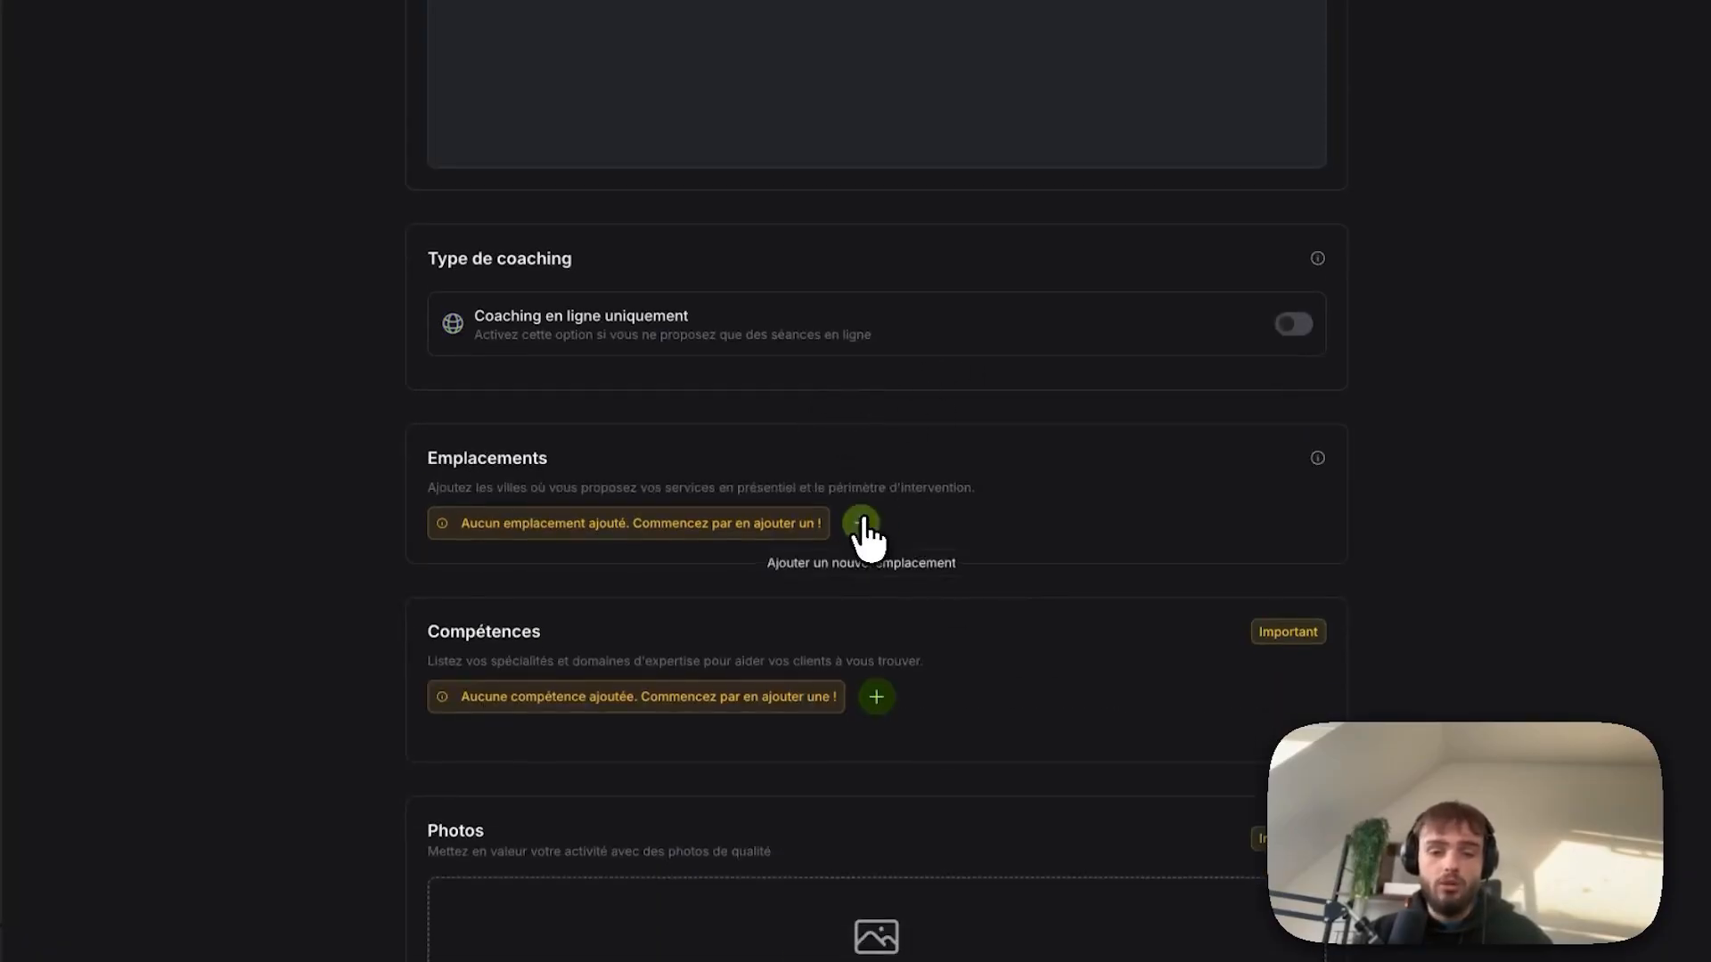
Add Lille, France as a location with a 30 km perimeter, then search Lille coaches.
{"action": "left_click", "coordinate": [863, 527]}
{"action": "type", "text": "L"}
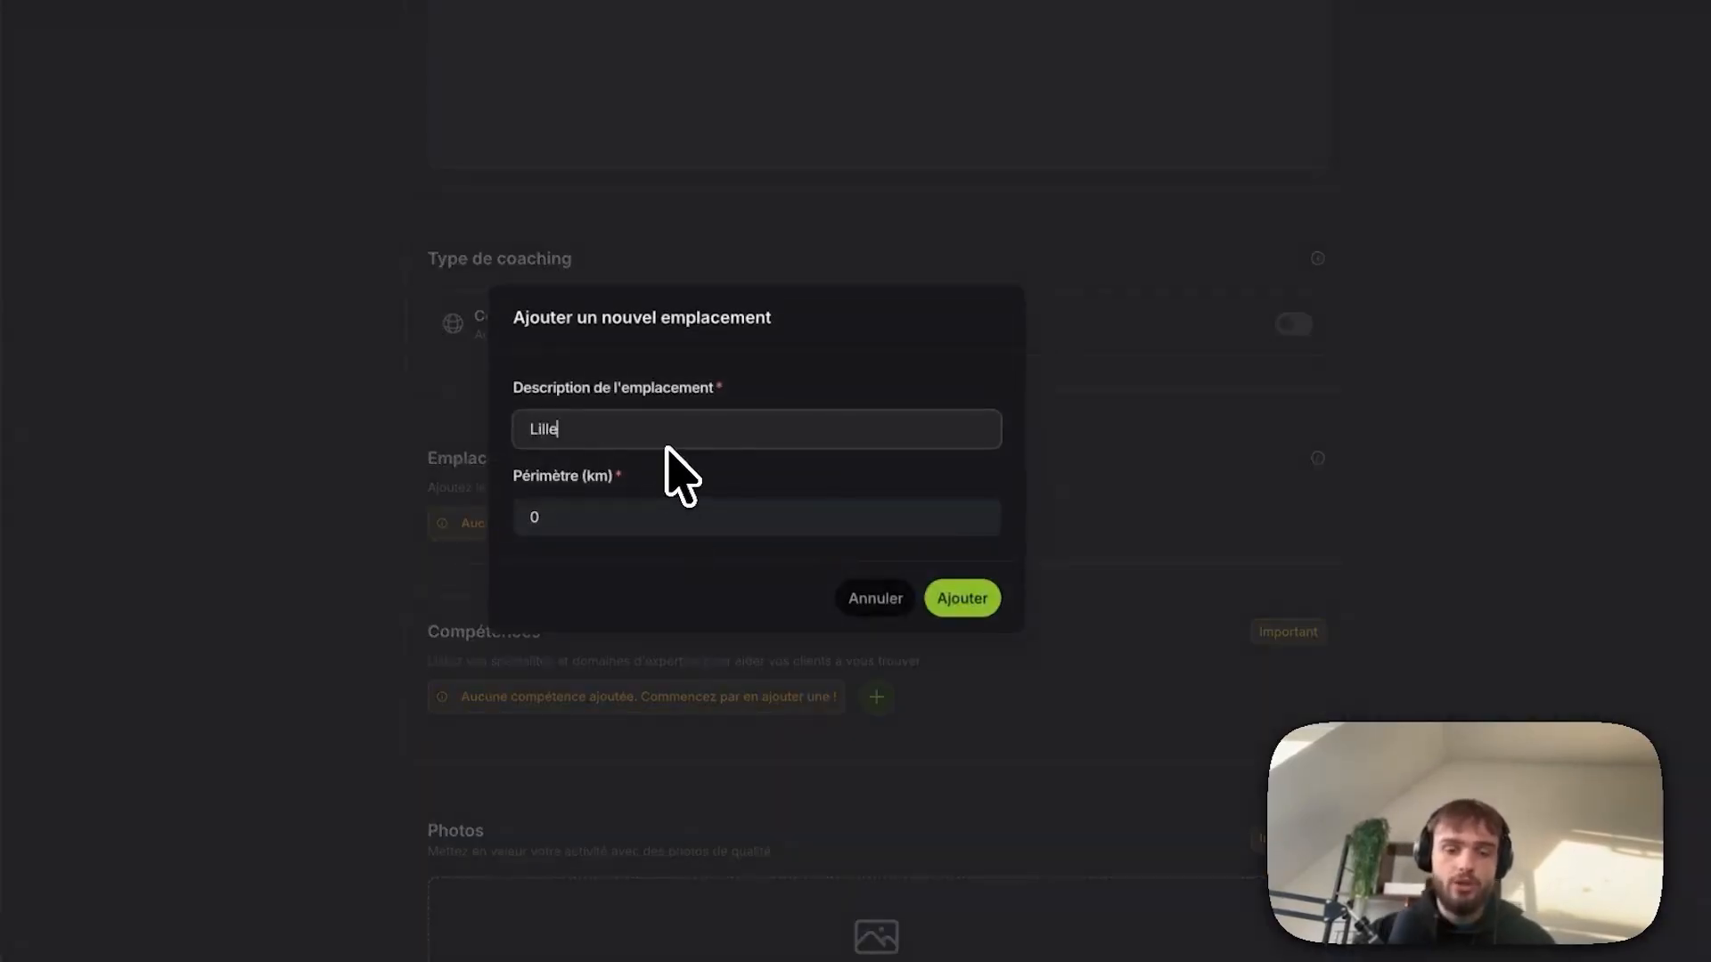
{"action": "type", "text": "ille"}
{"action": "left_click", "coordinate": [644, 473]}
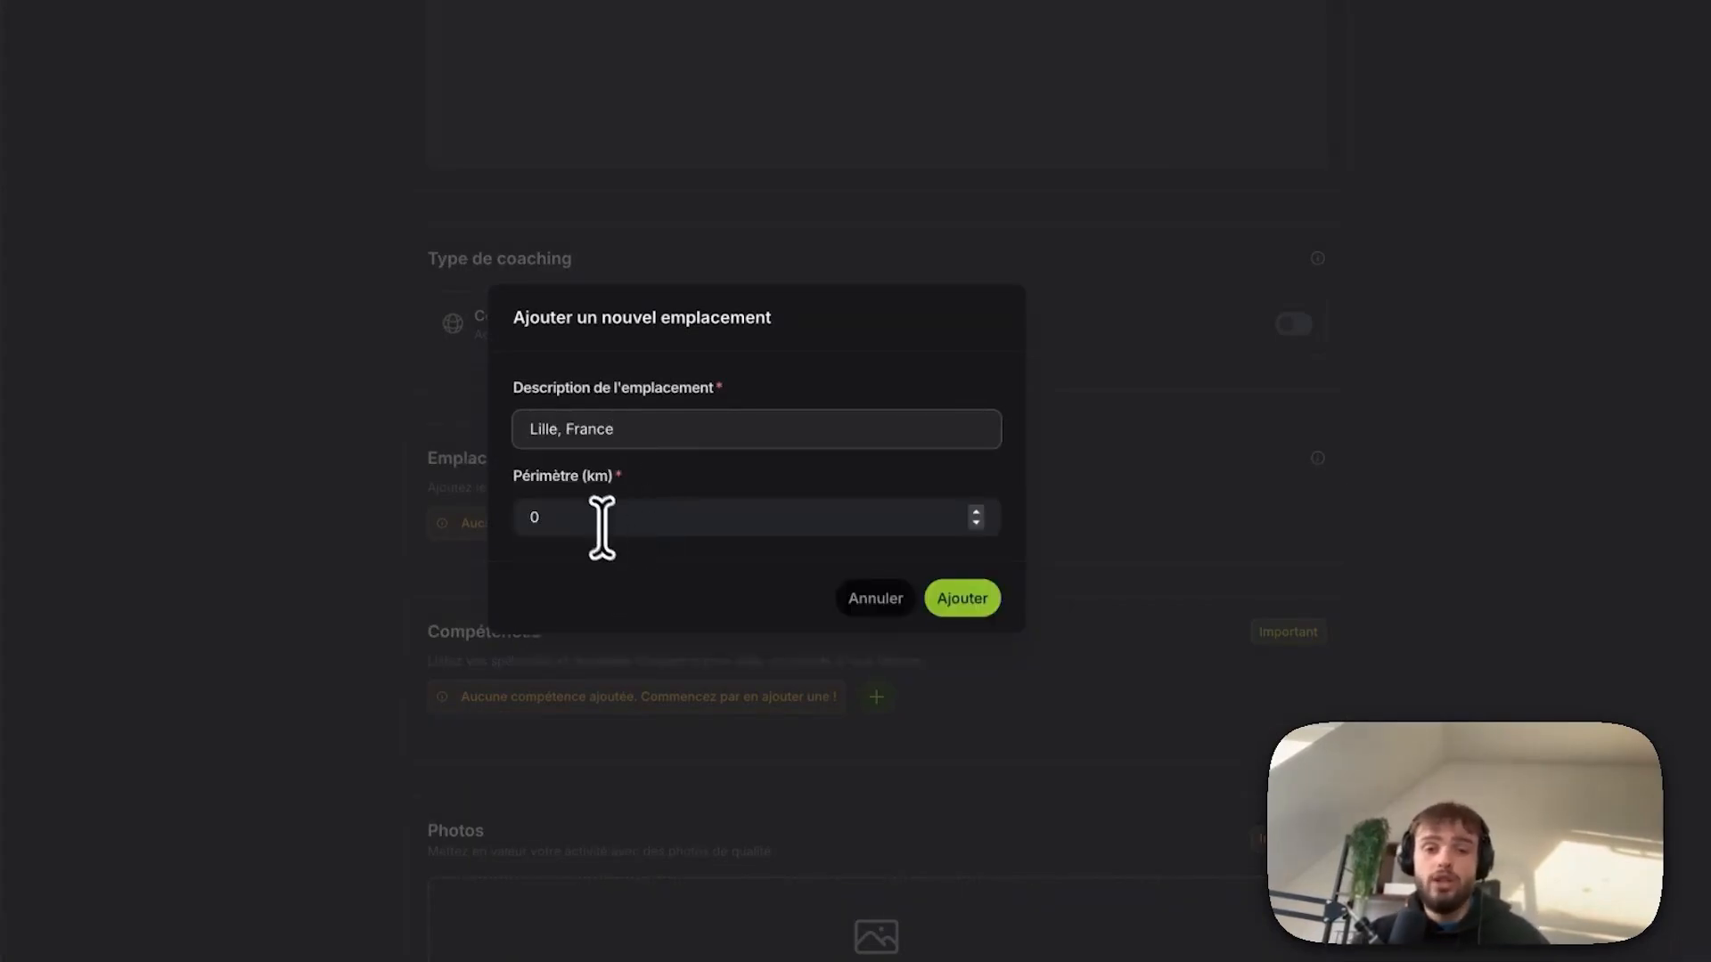
{"action": "left_click", "coordinate": [579, 513]}
{"action": "key", "text": "BackSpace"}
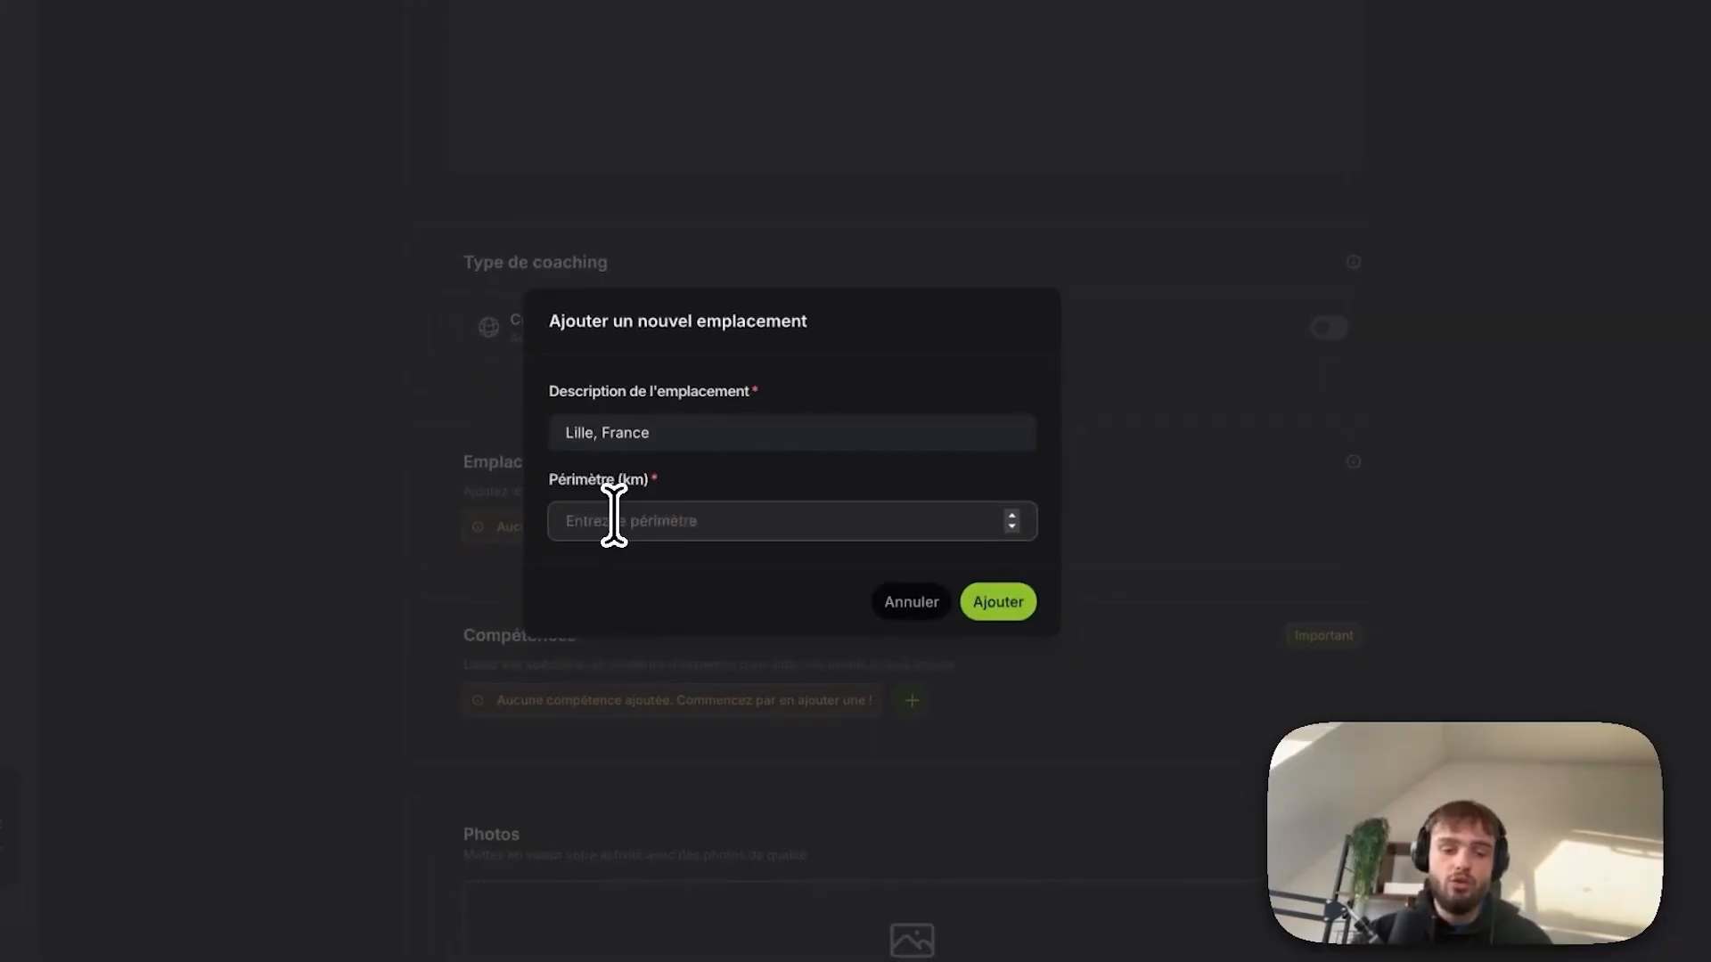
{"action": "type", "text": "30"}
{"action": "key", "text": "Return"}
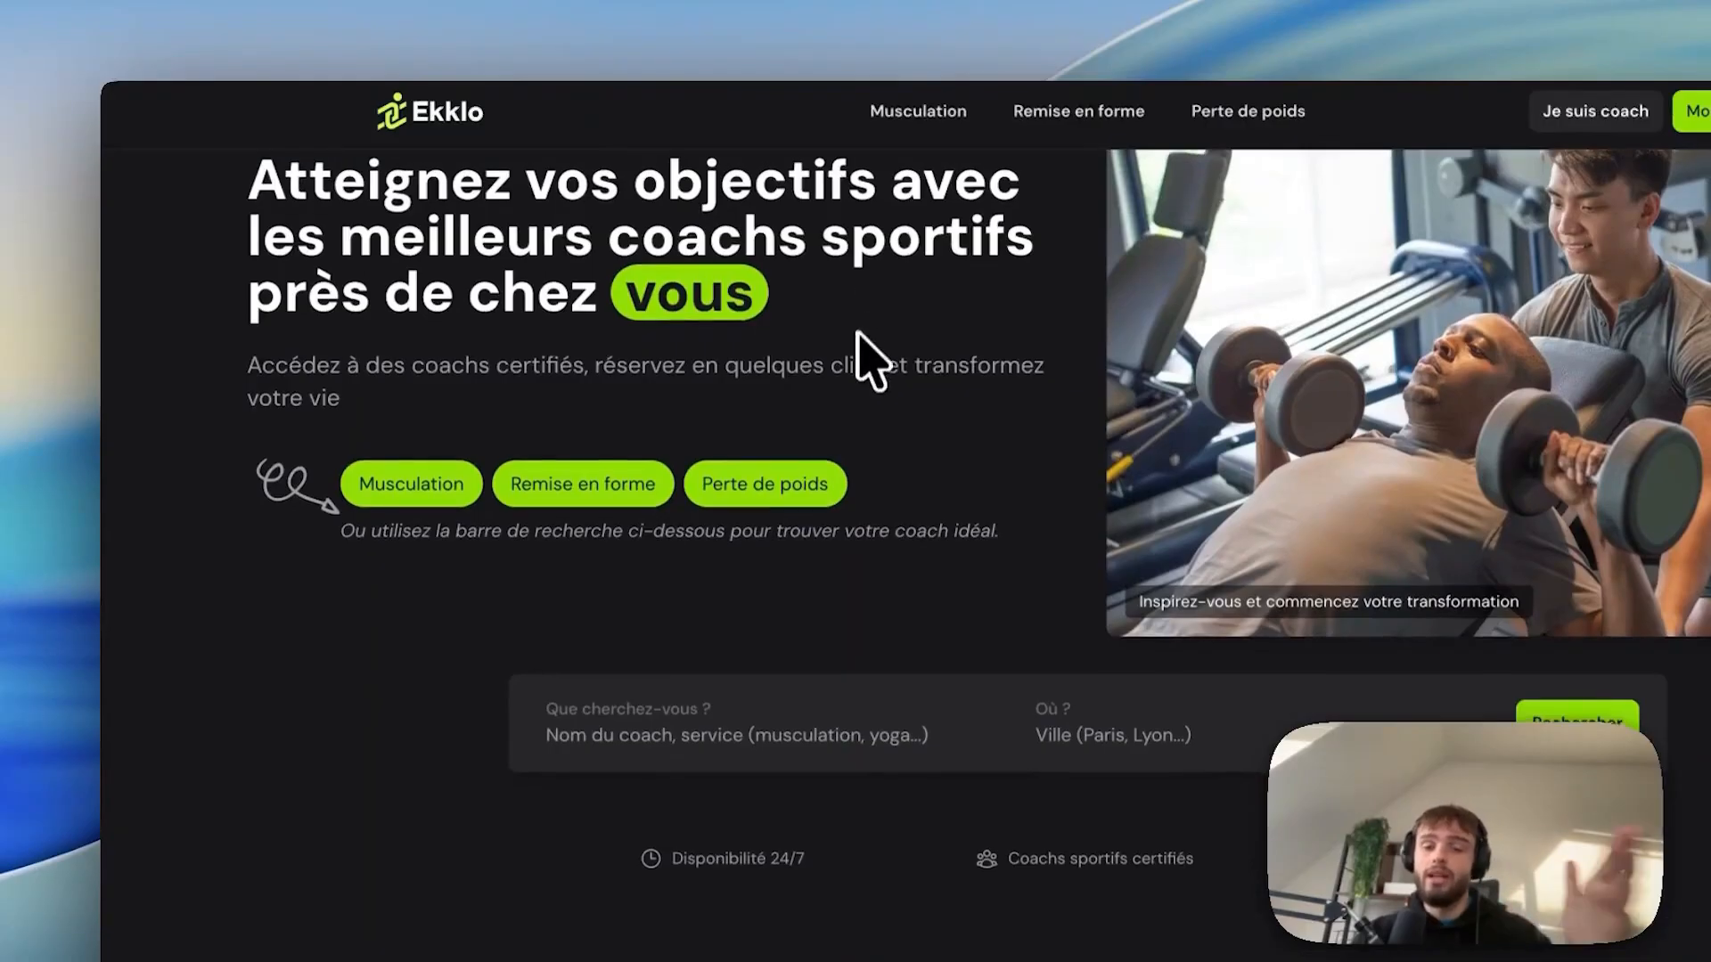
{"action": "scroll", "coordinate": [864, 418], "scroll_direction": "down", "scroll_amount": 2}
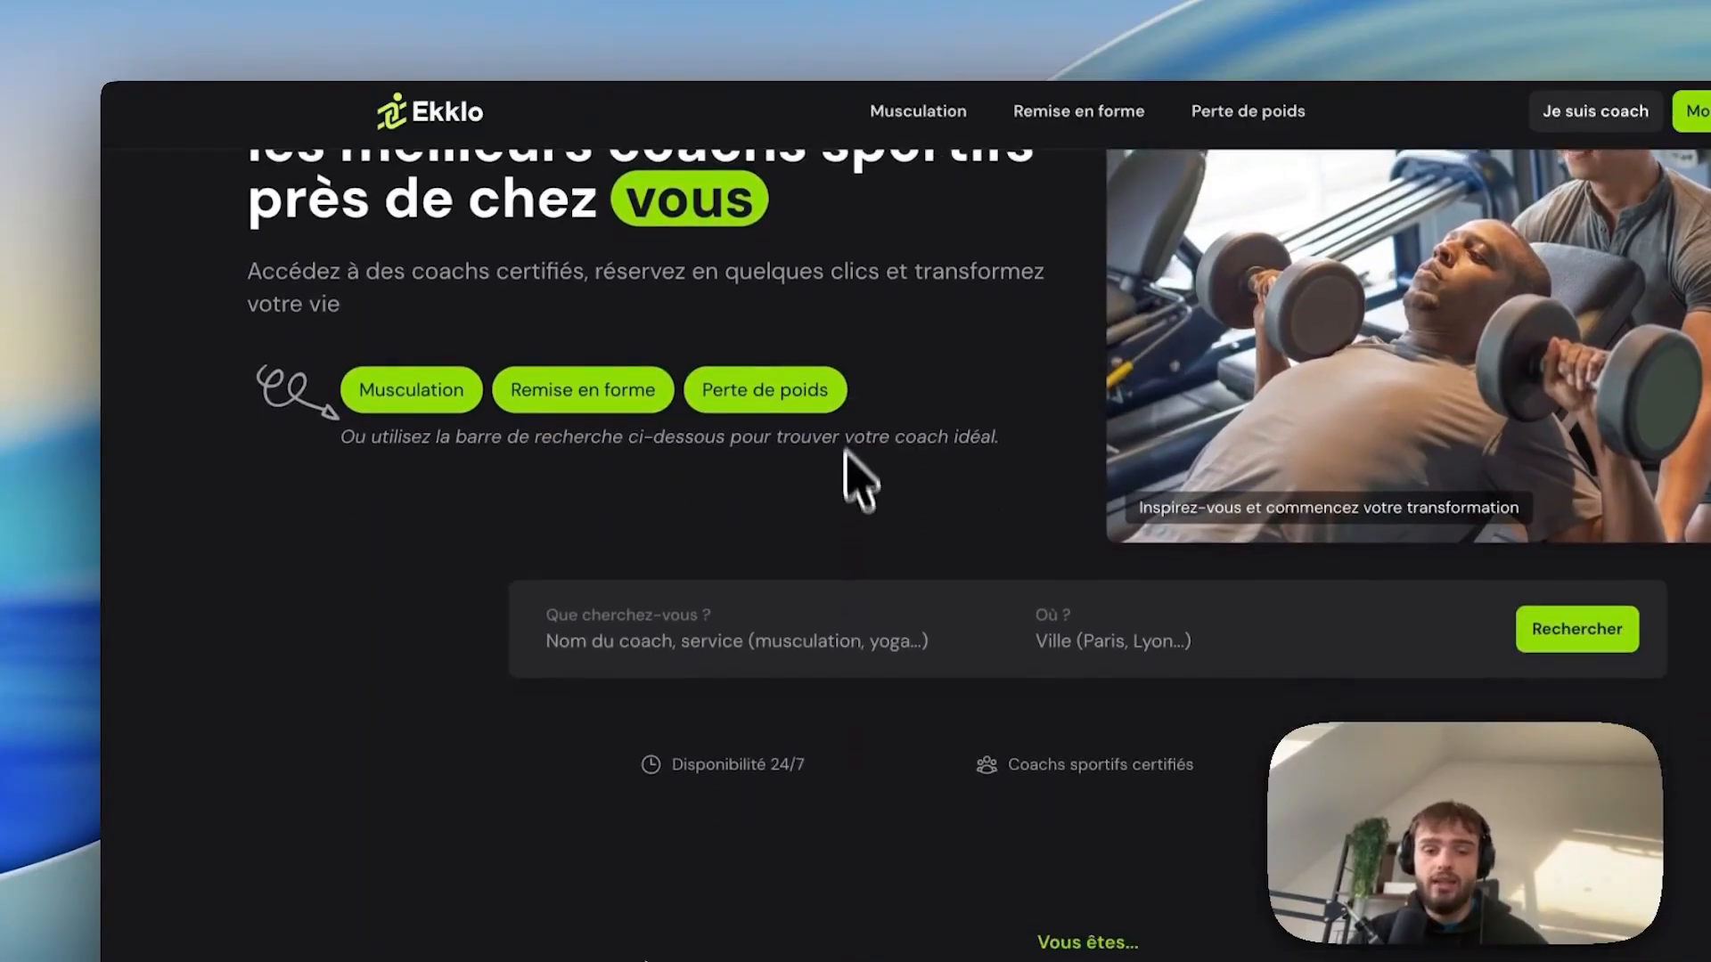
{"action": "left_click", "coordinate": [1135, 643]}
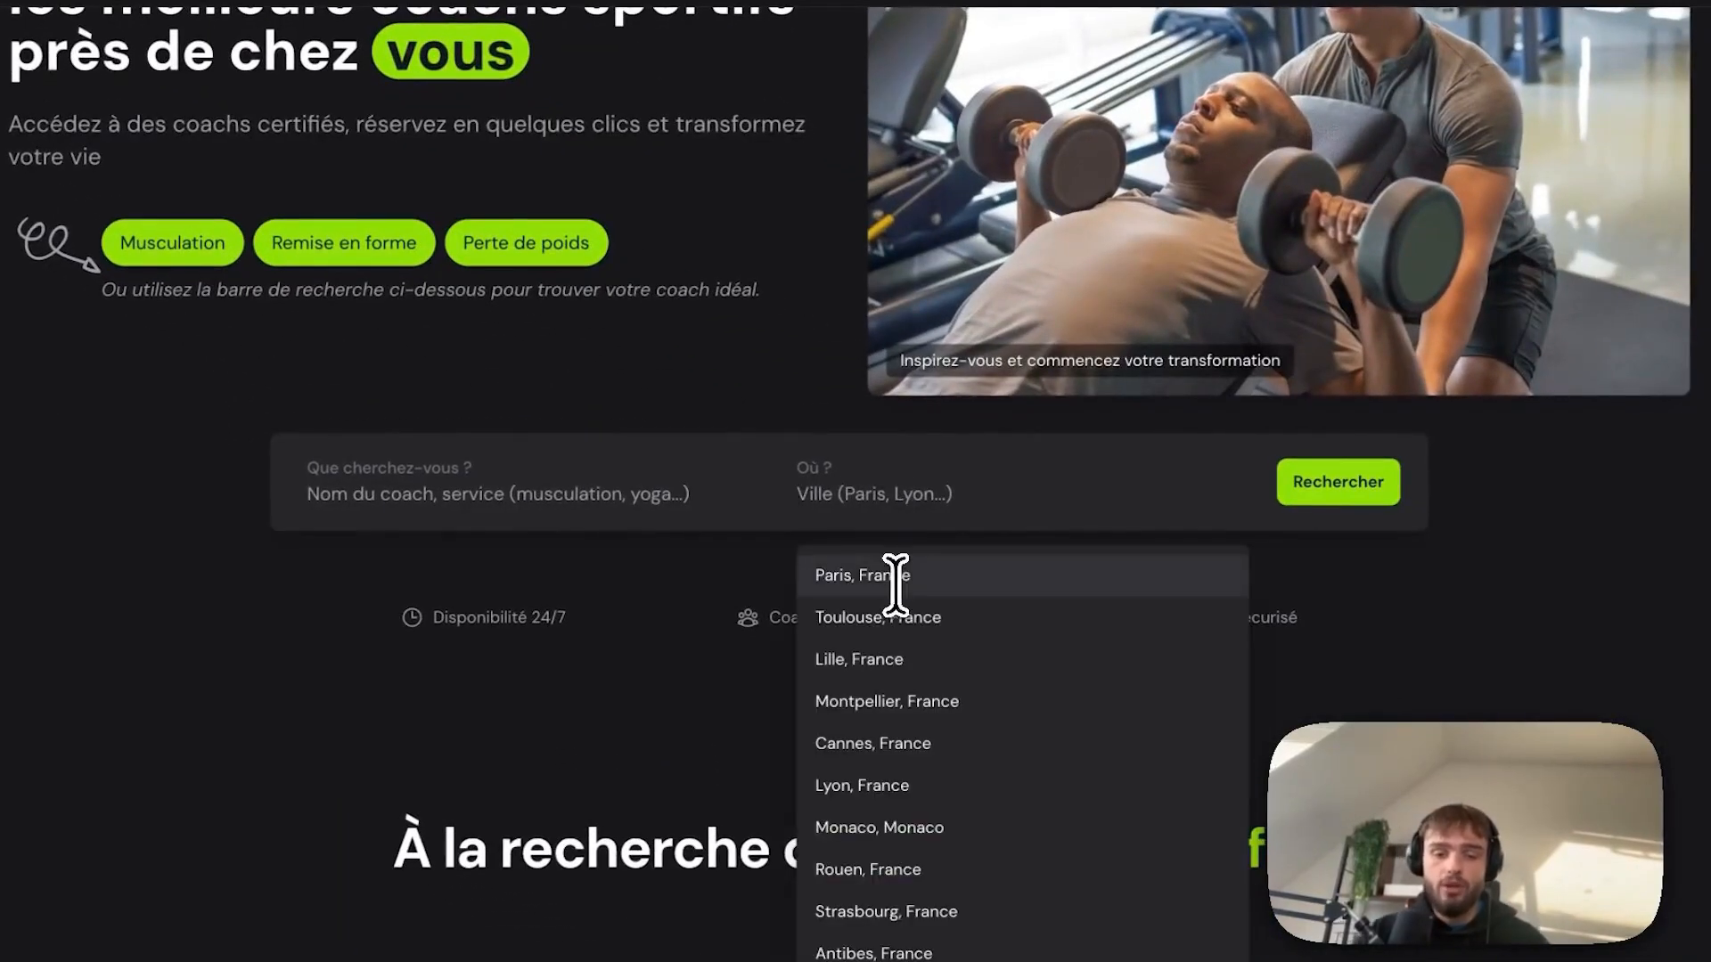
{"action": "type", "text": "Lille"}
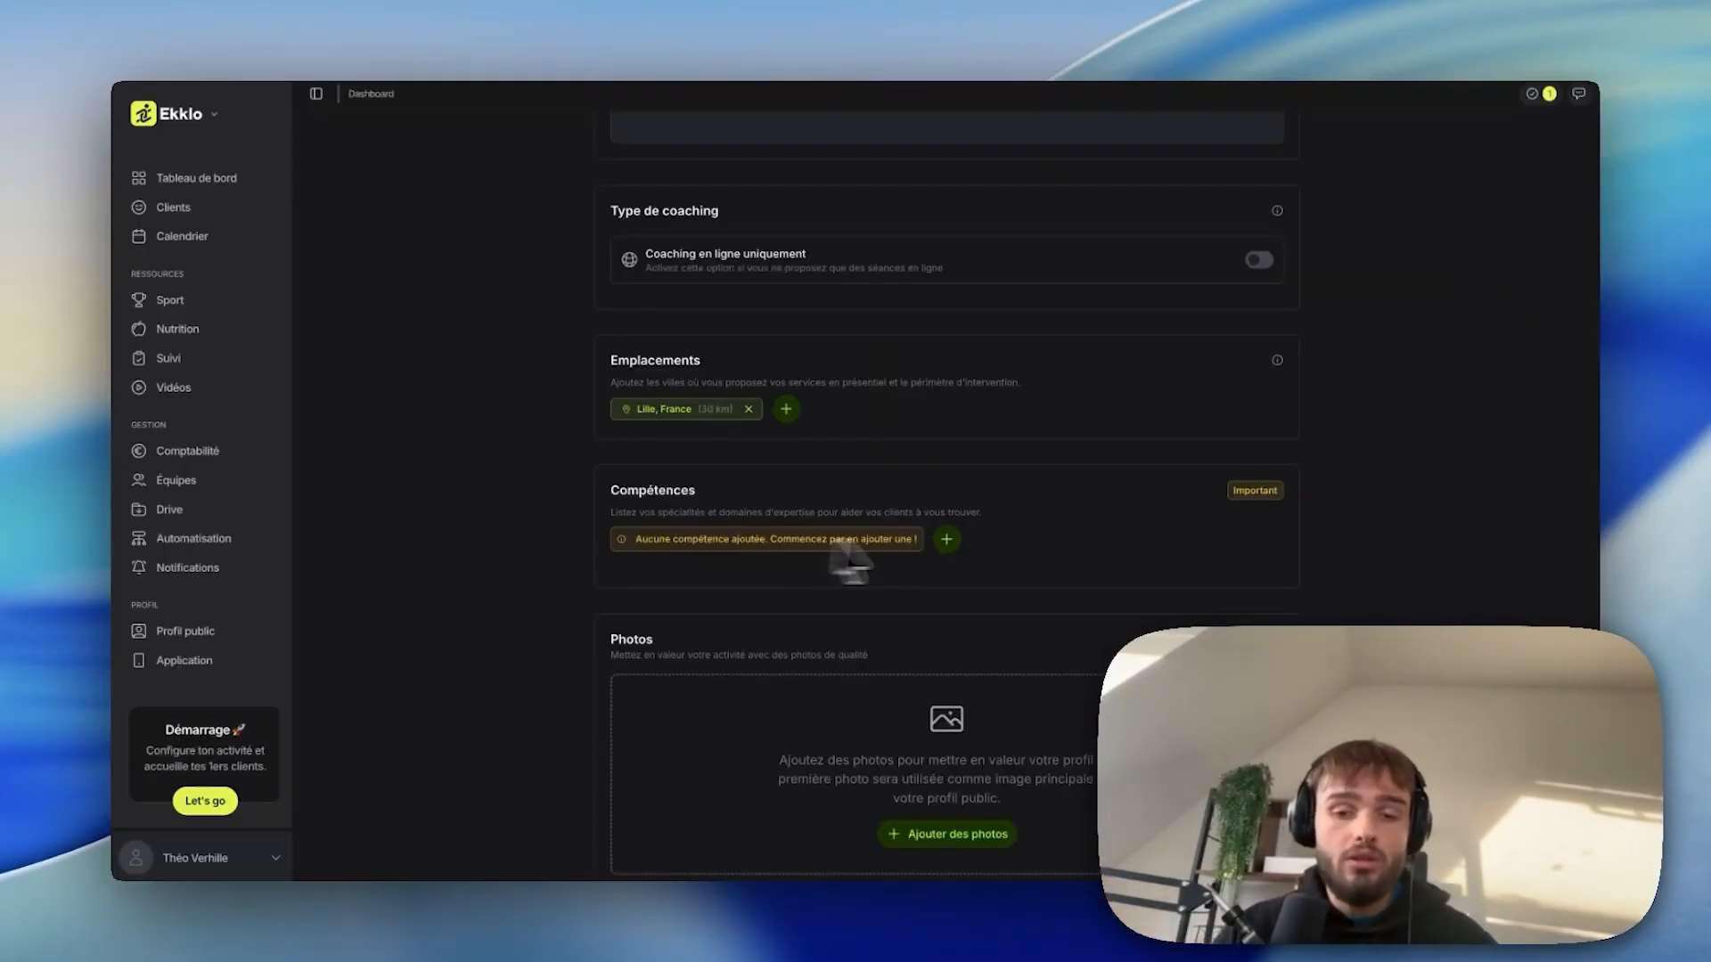
Add perte de poids and Prise de masse as profile skills.
{"action": "left_click", "coordinate": [946, 539]}
{"action": "type", "text": "perte de poid"}
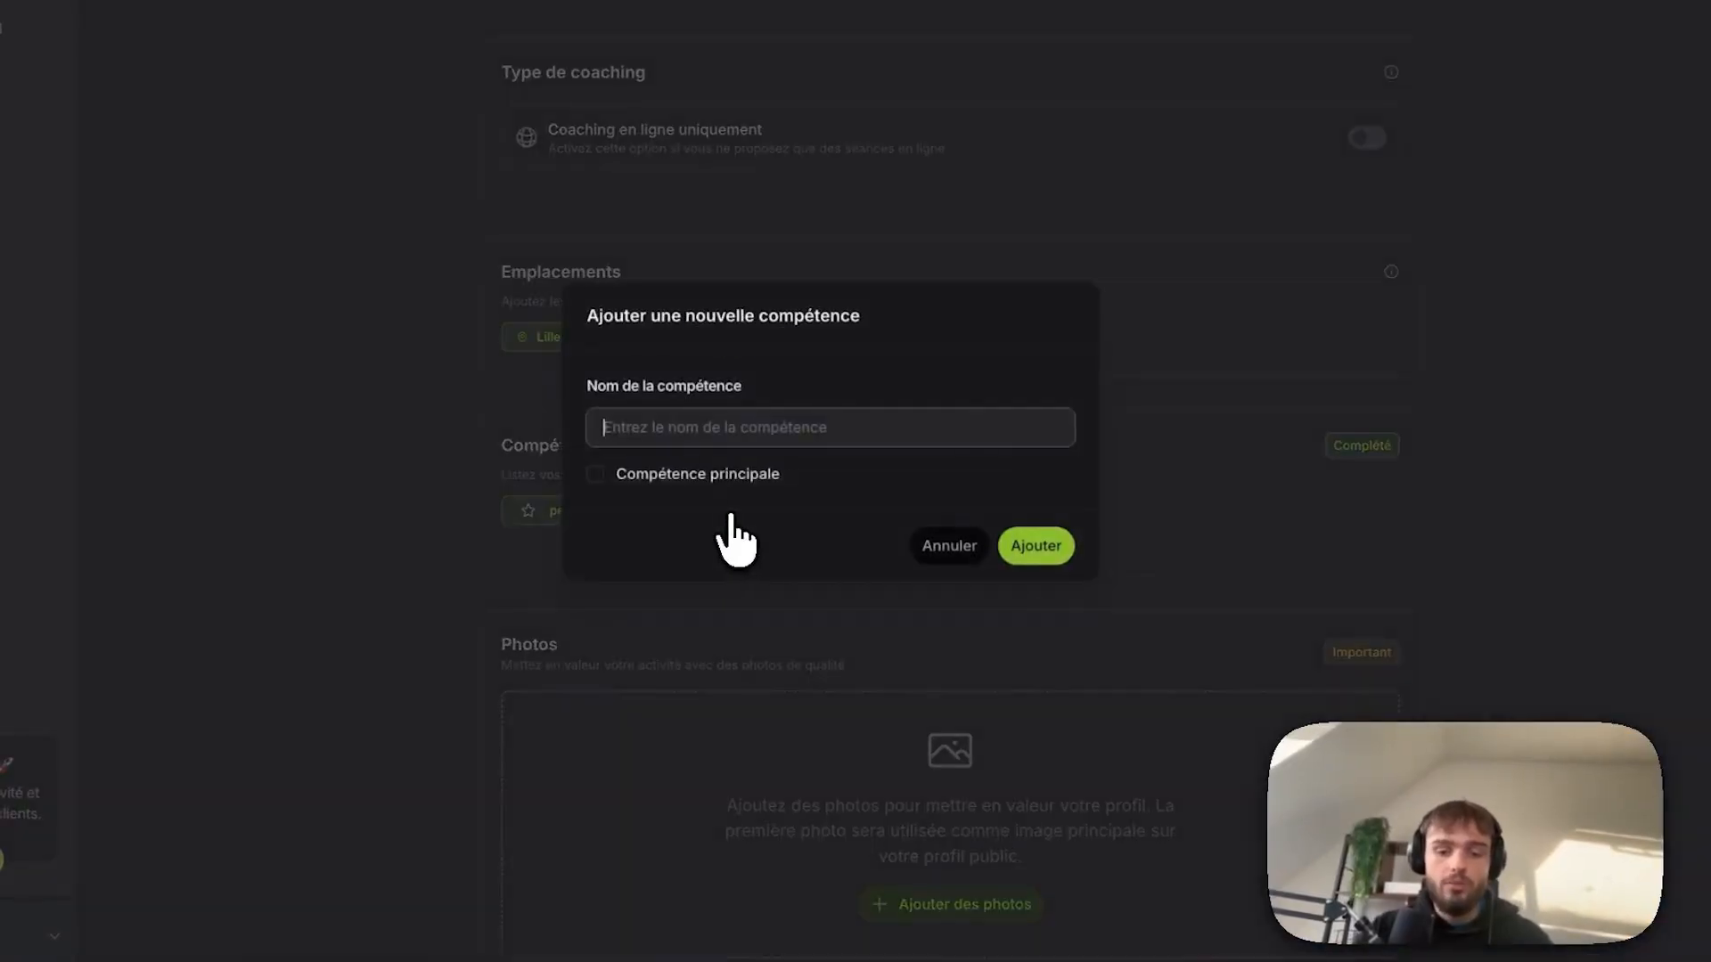
{"action": "type", "text": "Prise de masse"}
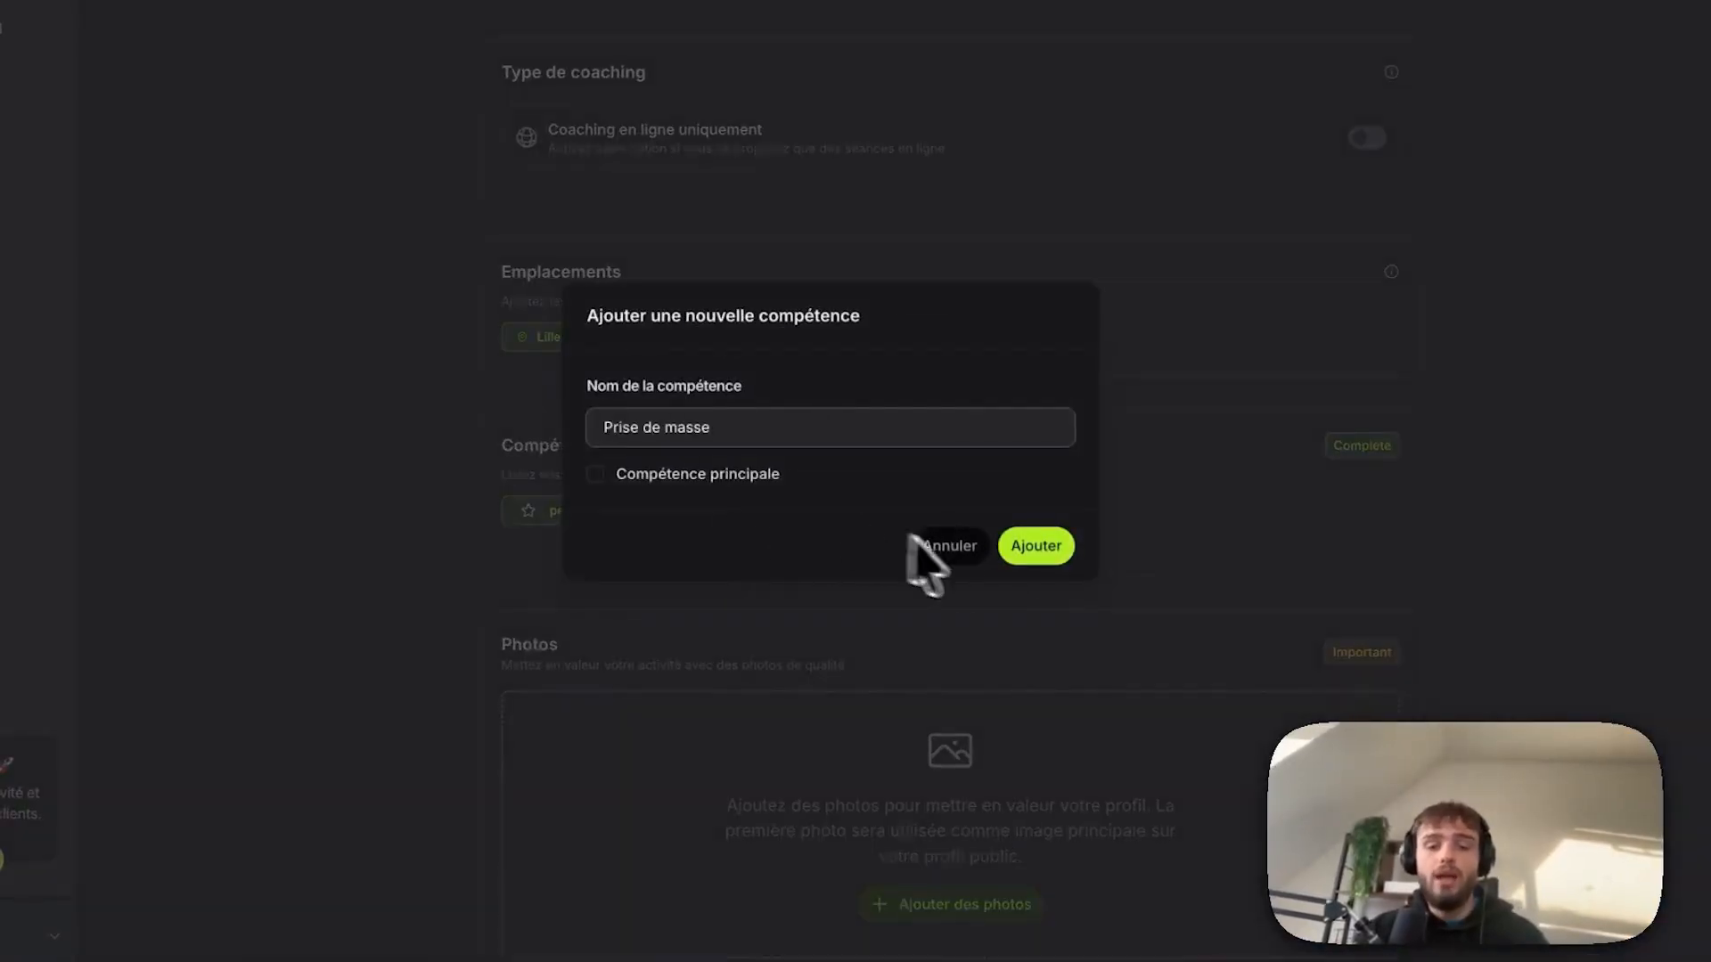
{"action": "left_click", "coordinate": [1034, 558]}
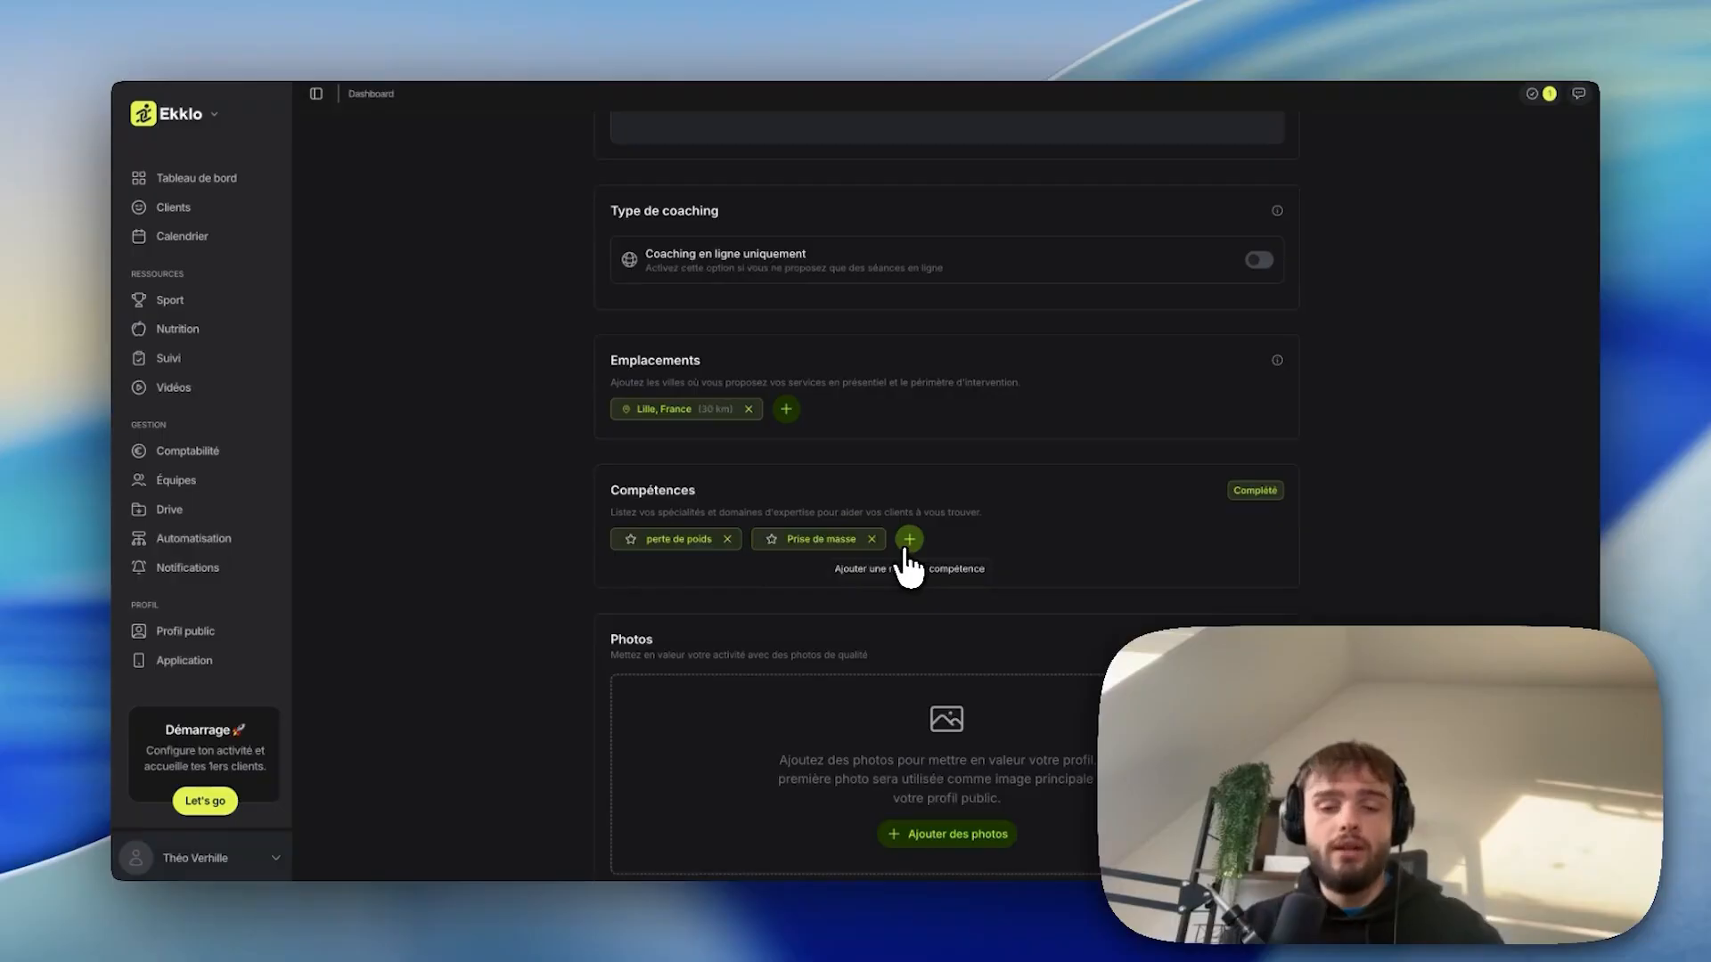
Add Renforcement musculaire as a main skill (Compétence principale).
{"action": "left_click", "coordinate": [909, 539]}
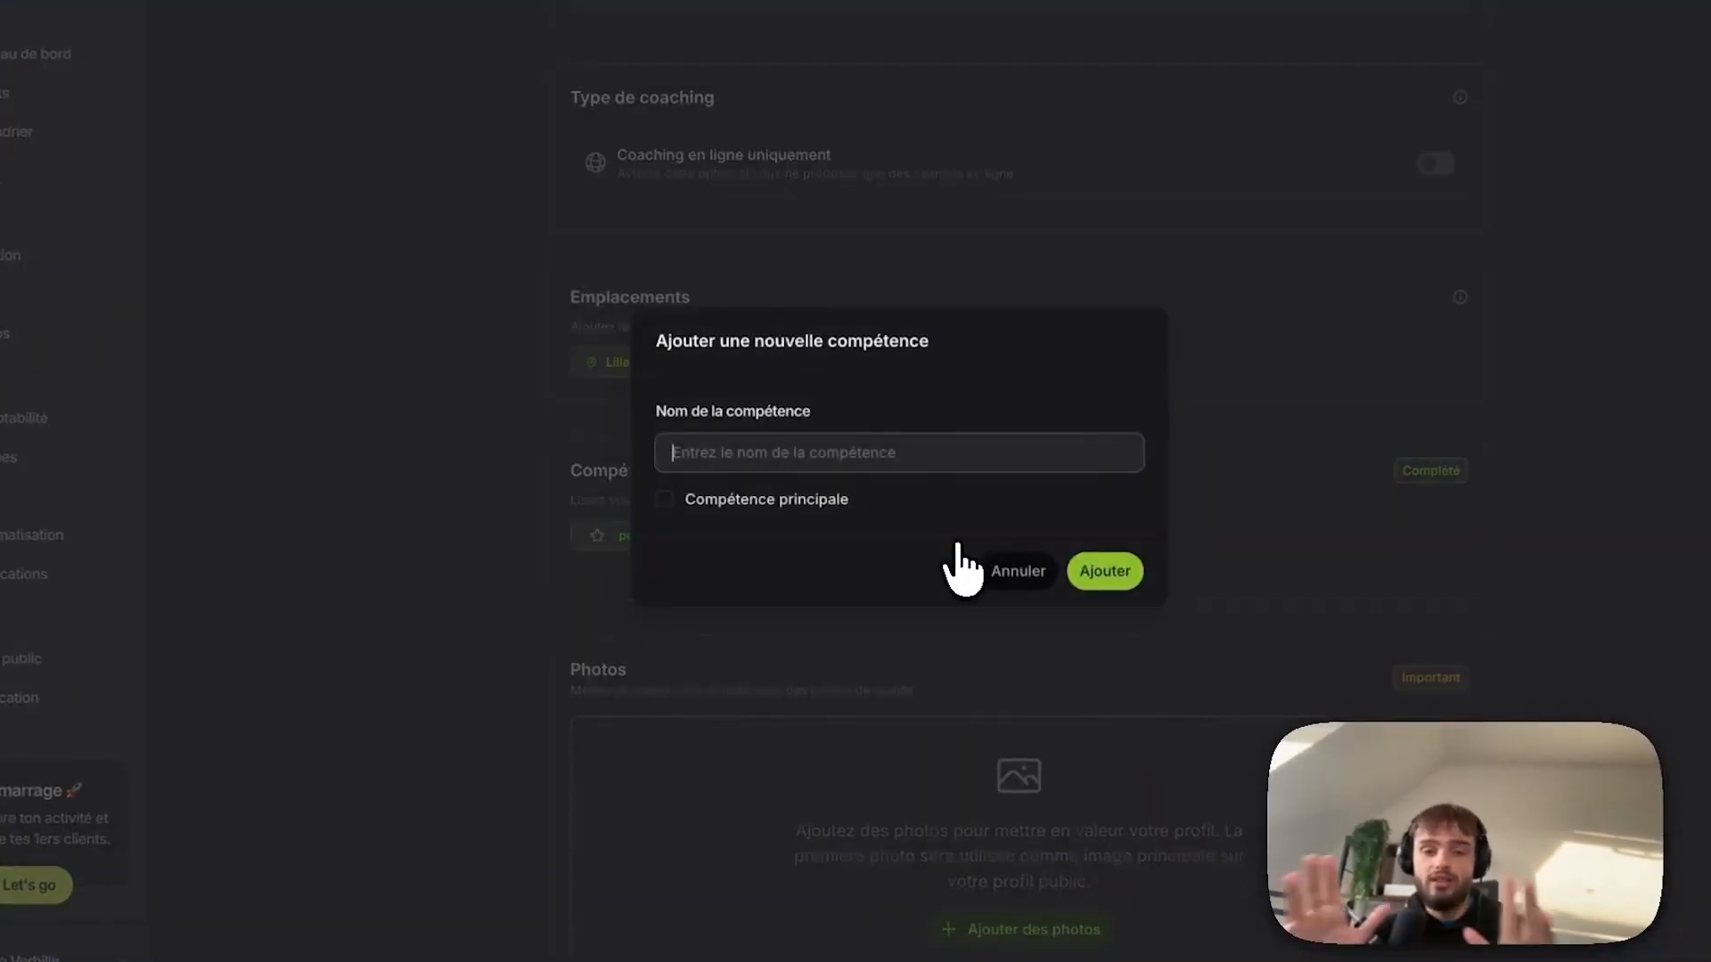
{"action": "left_click", "coordinate": [665, 500]}
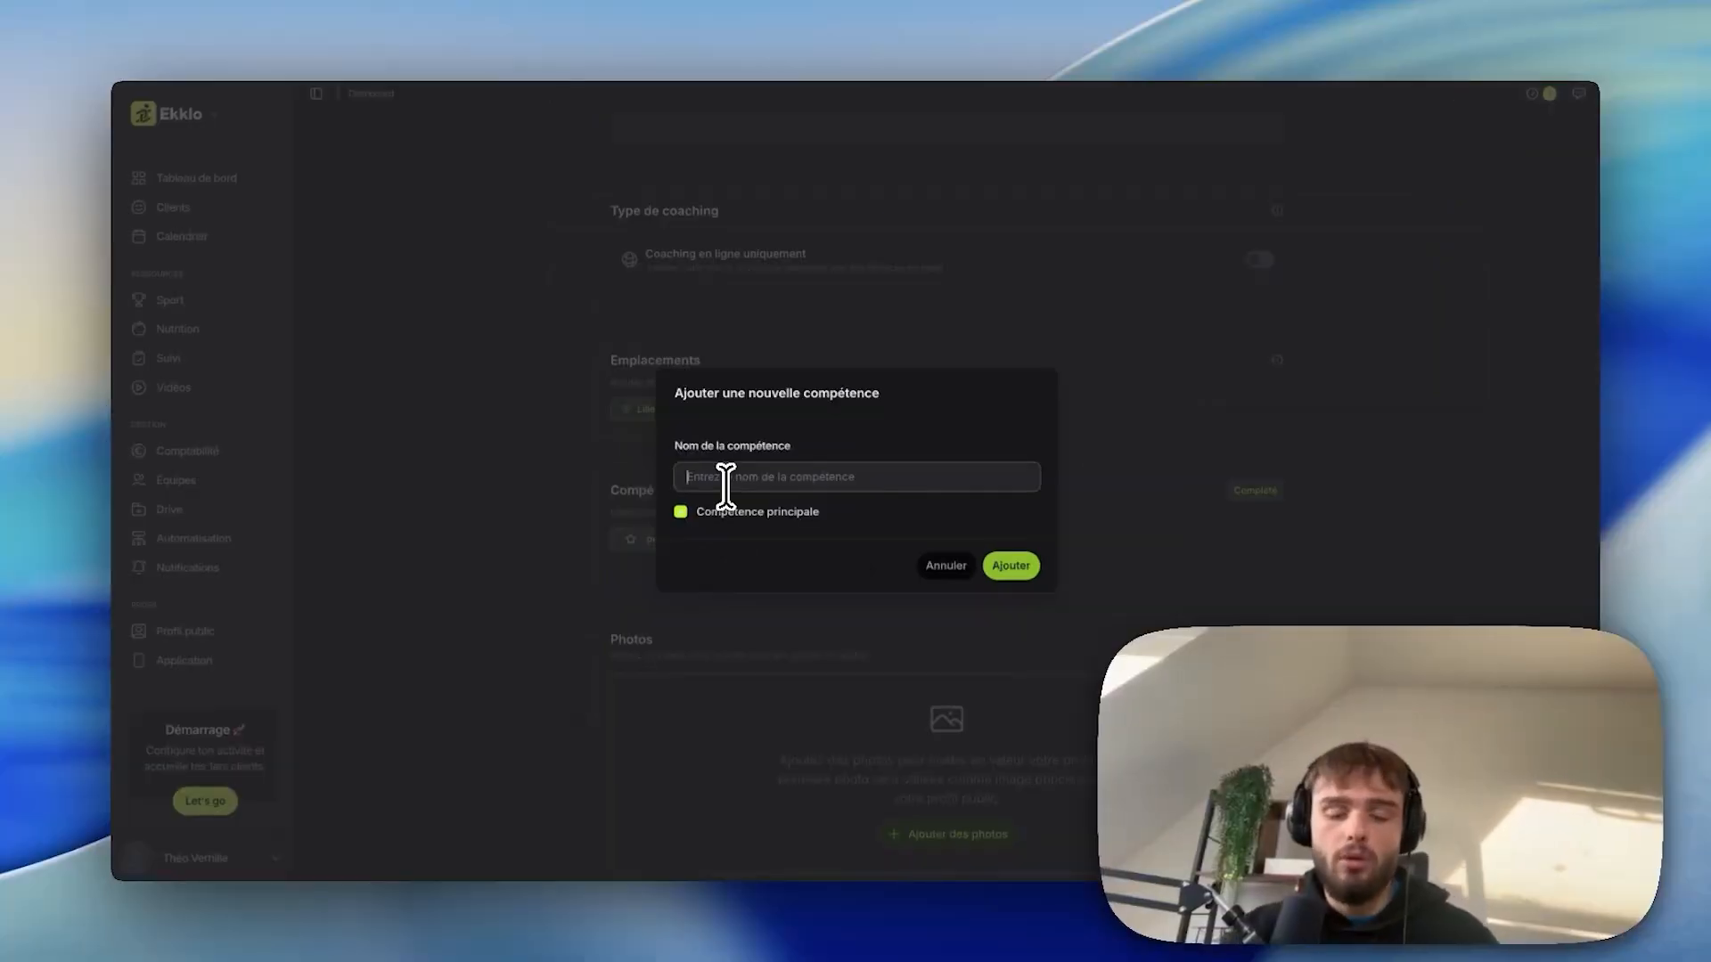
{"action": "type", "text": "Renforcement musculaire"}
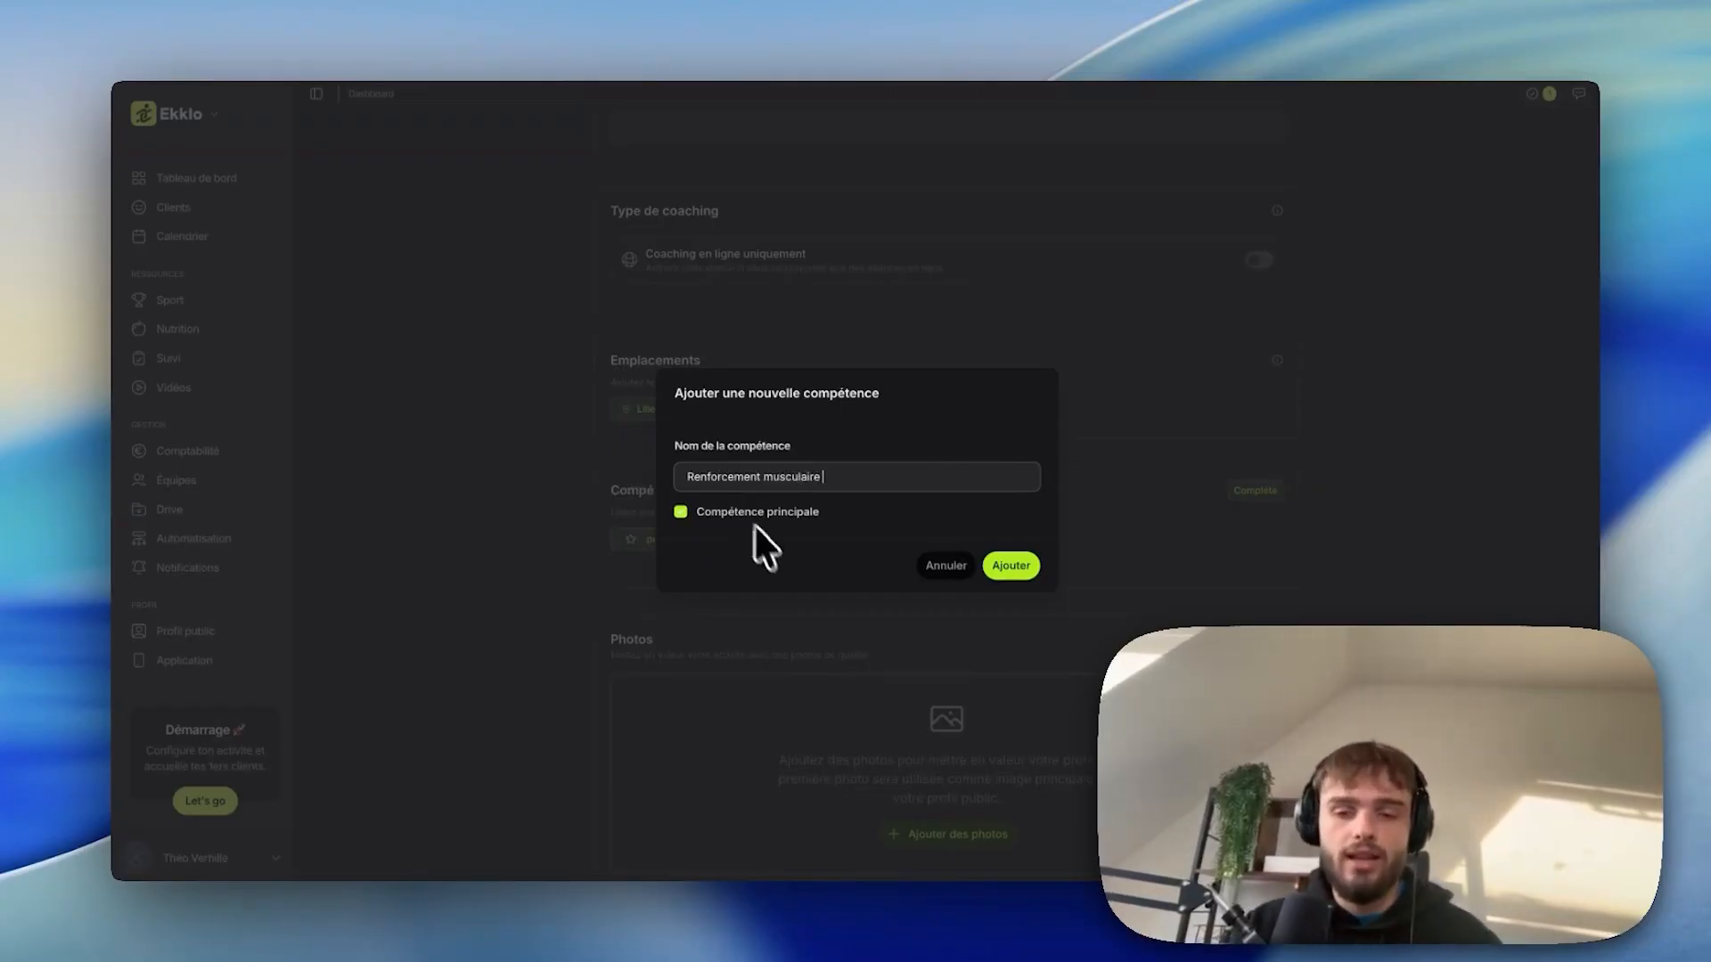
{"action": "left_click", "coordinate": [1002, 567]}
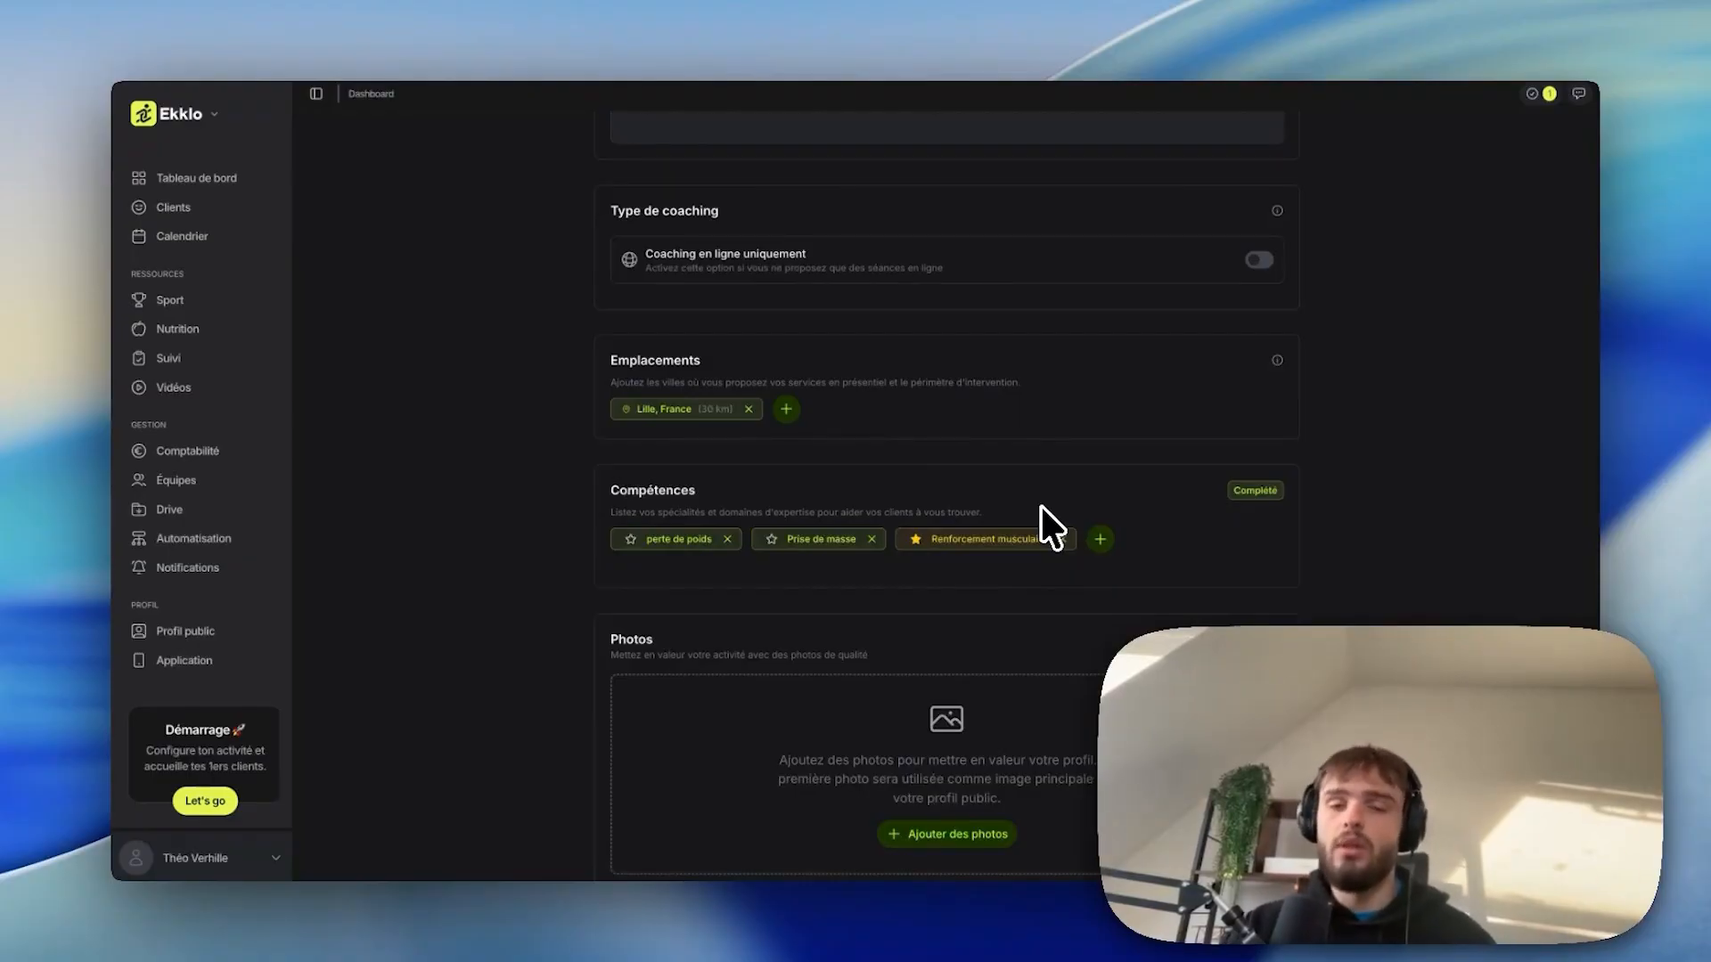
{"action": "scroll", "coordinate": [1009, 488], "scroll_direction": "down", "scroll_amount": 2}
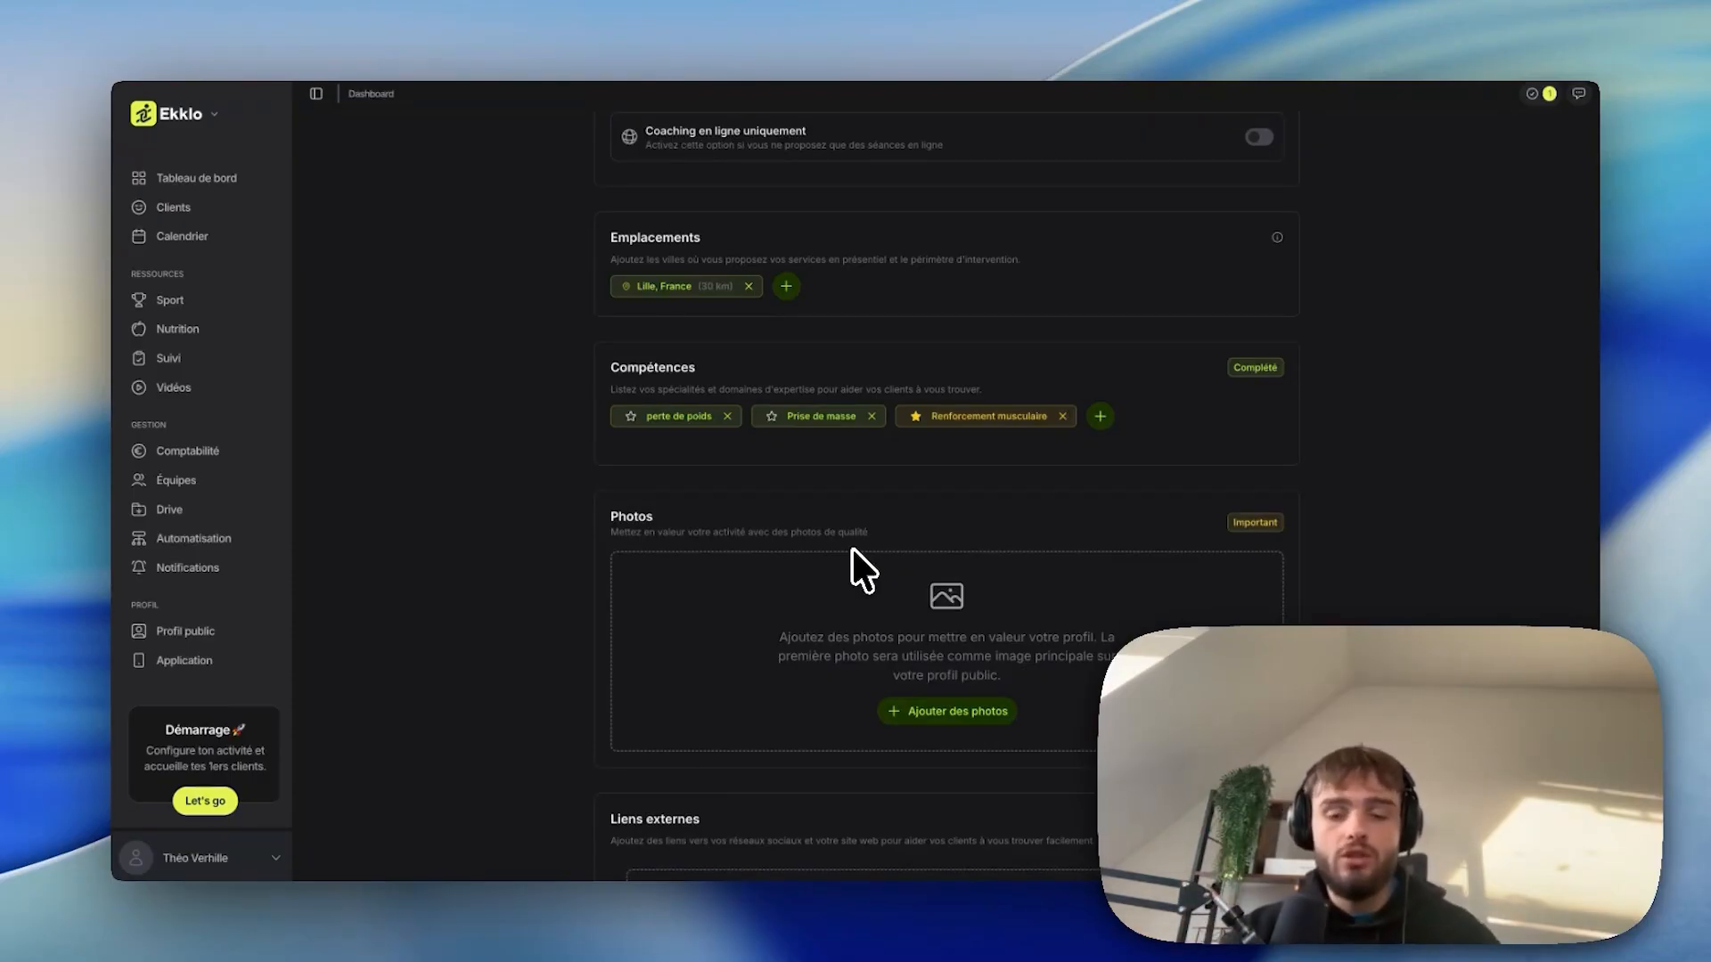
Scroll through the Photos section with three images, the mascot set as Principale.
{"action": "scroll", "coordinate": [858, 553], "scroll_direction": "down", "scroll_amount": 1}
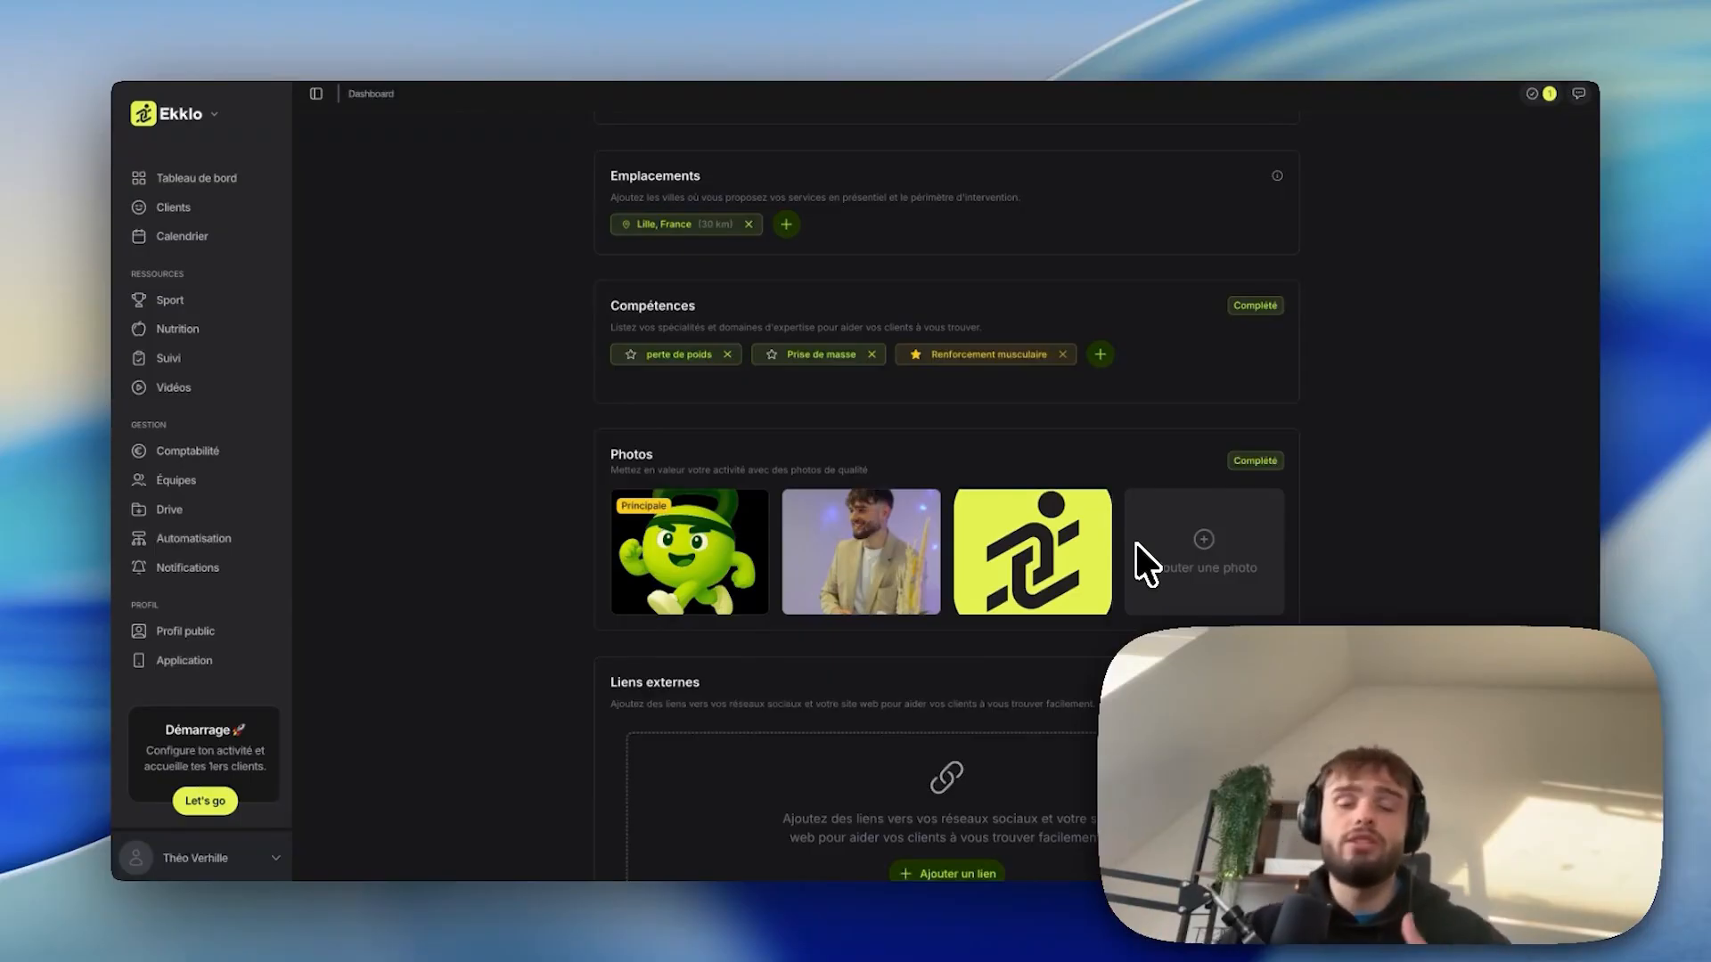
{"action": "scroll", "coordinate": [793, 570], "scroll_direction": "down", "scroll_amount": 1}
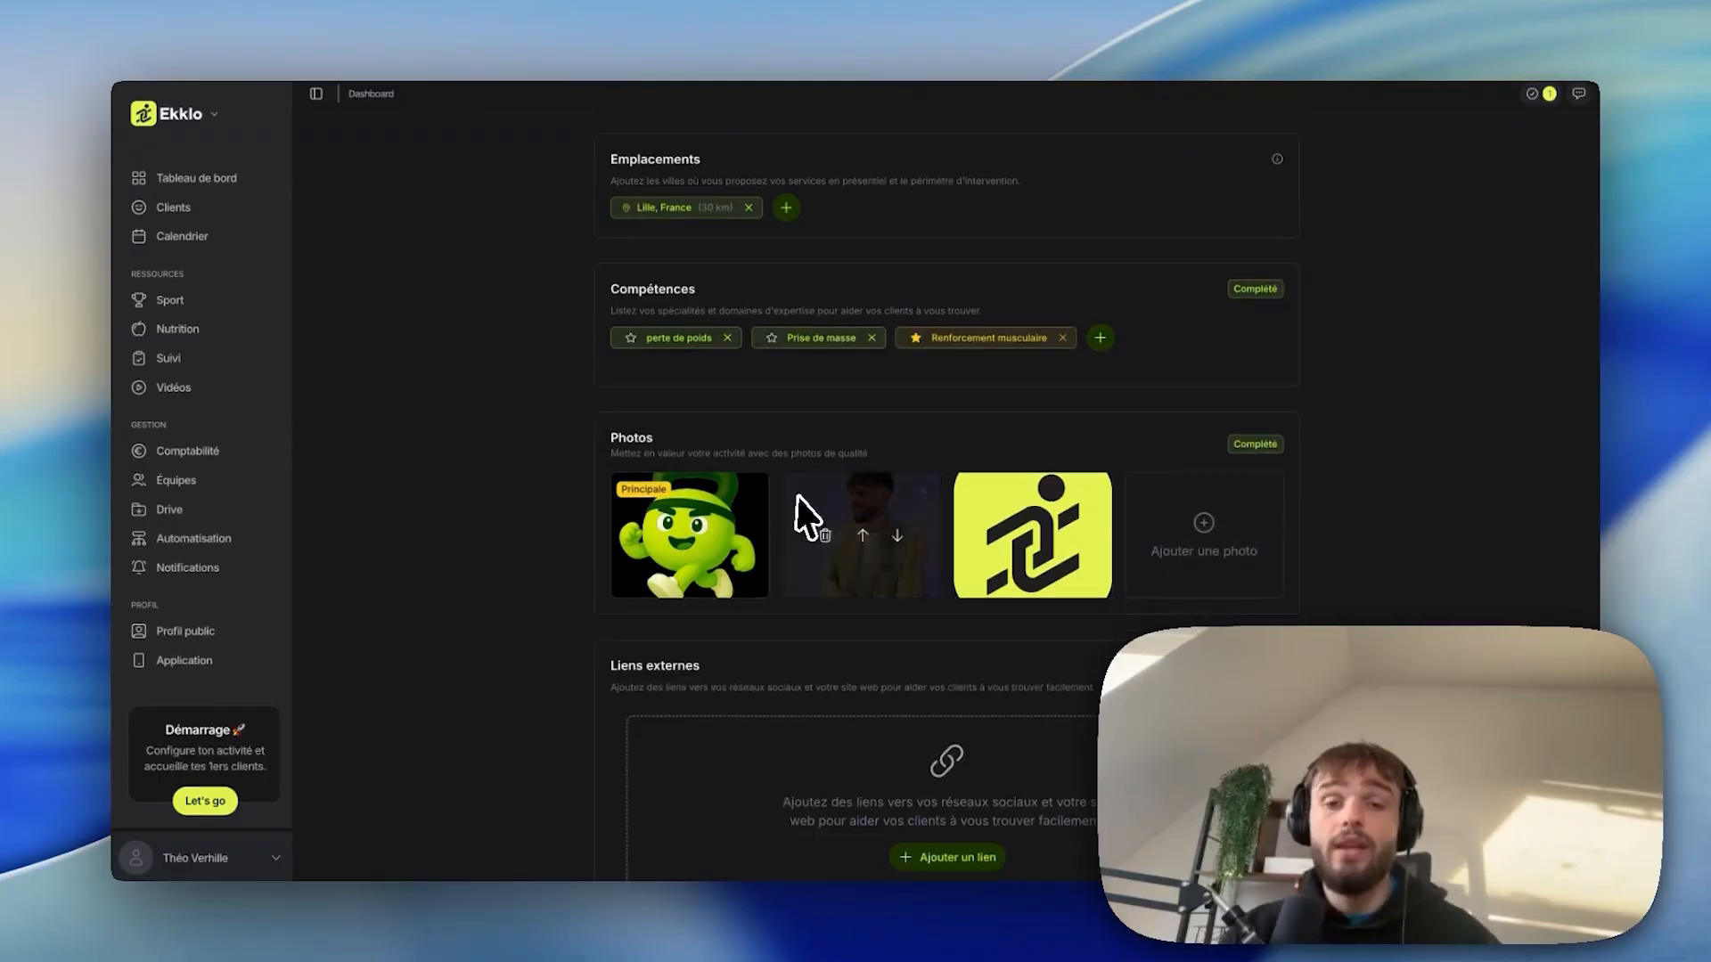
{"action": "scroll", "coordinate": [783, 512], "scroll_direction": "down", "scroll_amount": 3}
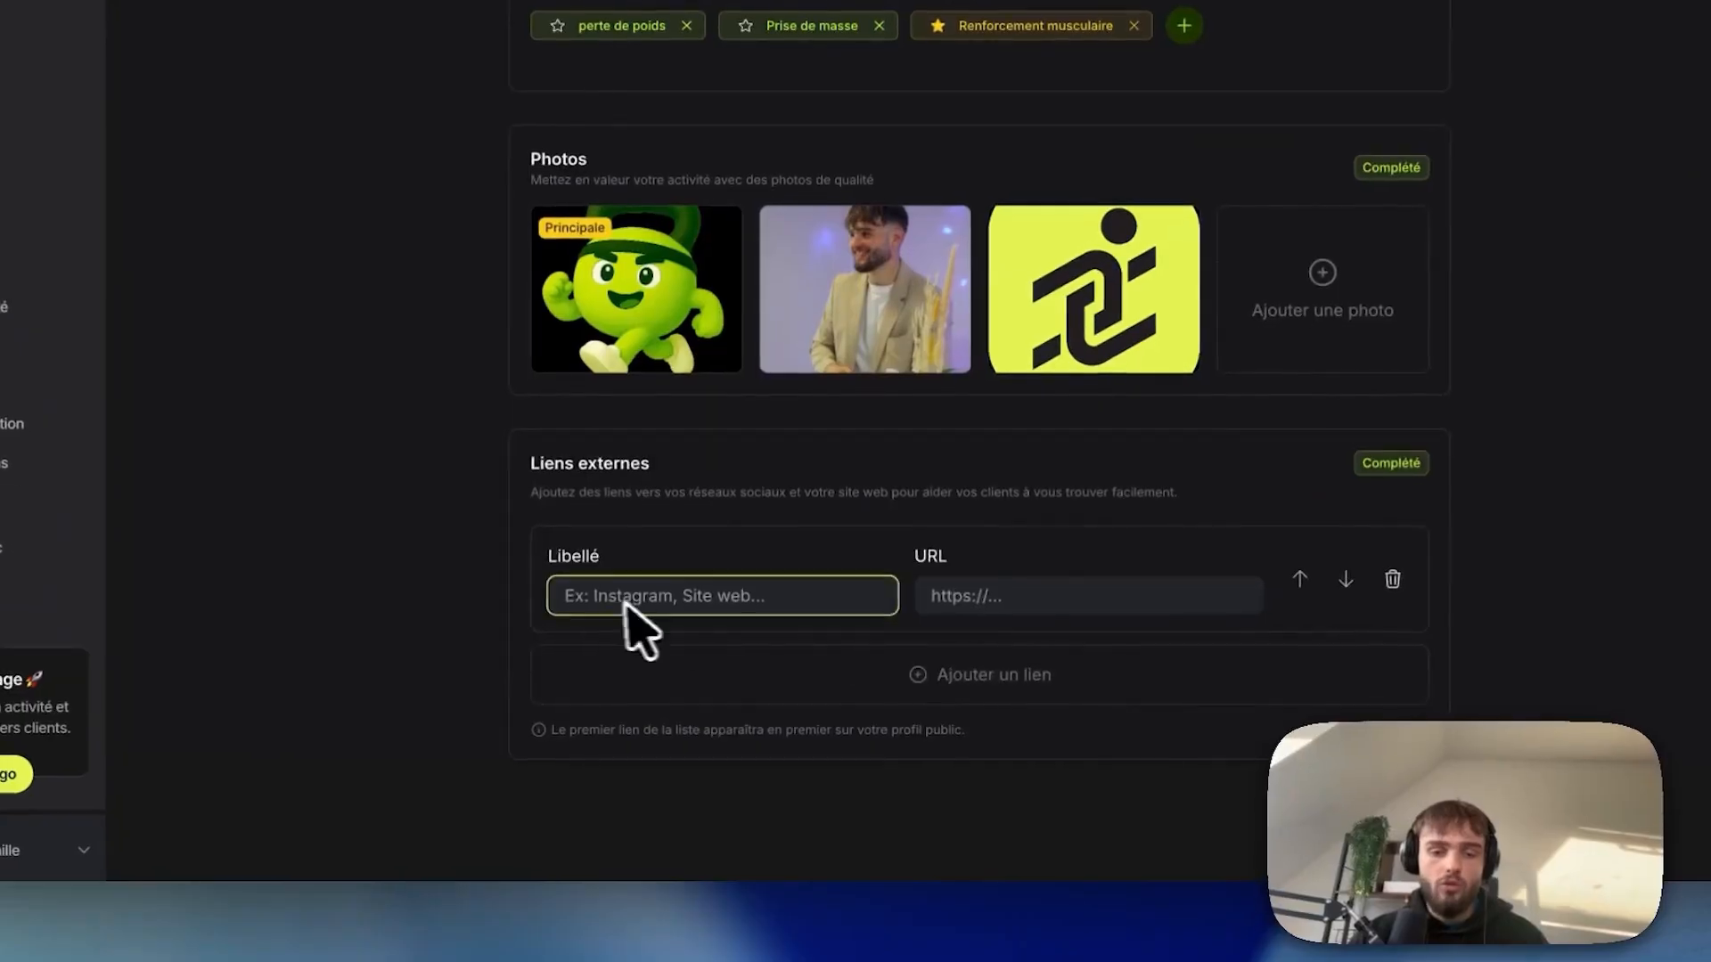
Add an 'instagram' external link with the pasted Instagram URL and save the profile.
{"action": "type", "text": "instagram"}
{"action": "left_click", "coordinate": [874, 755]}
{"action": "key", "text": "ctrl+v"}
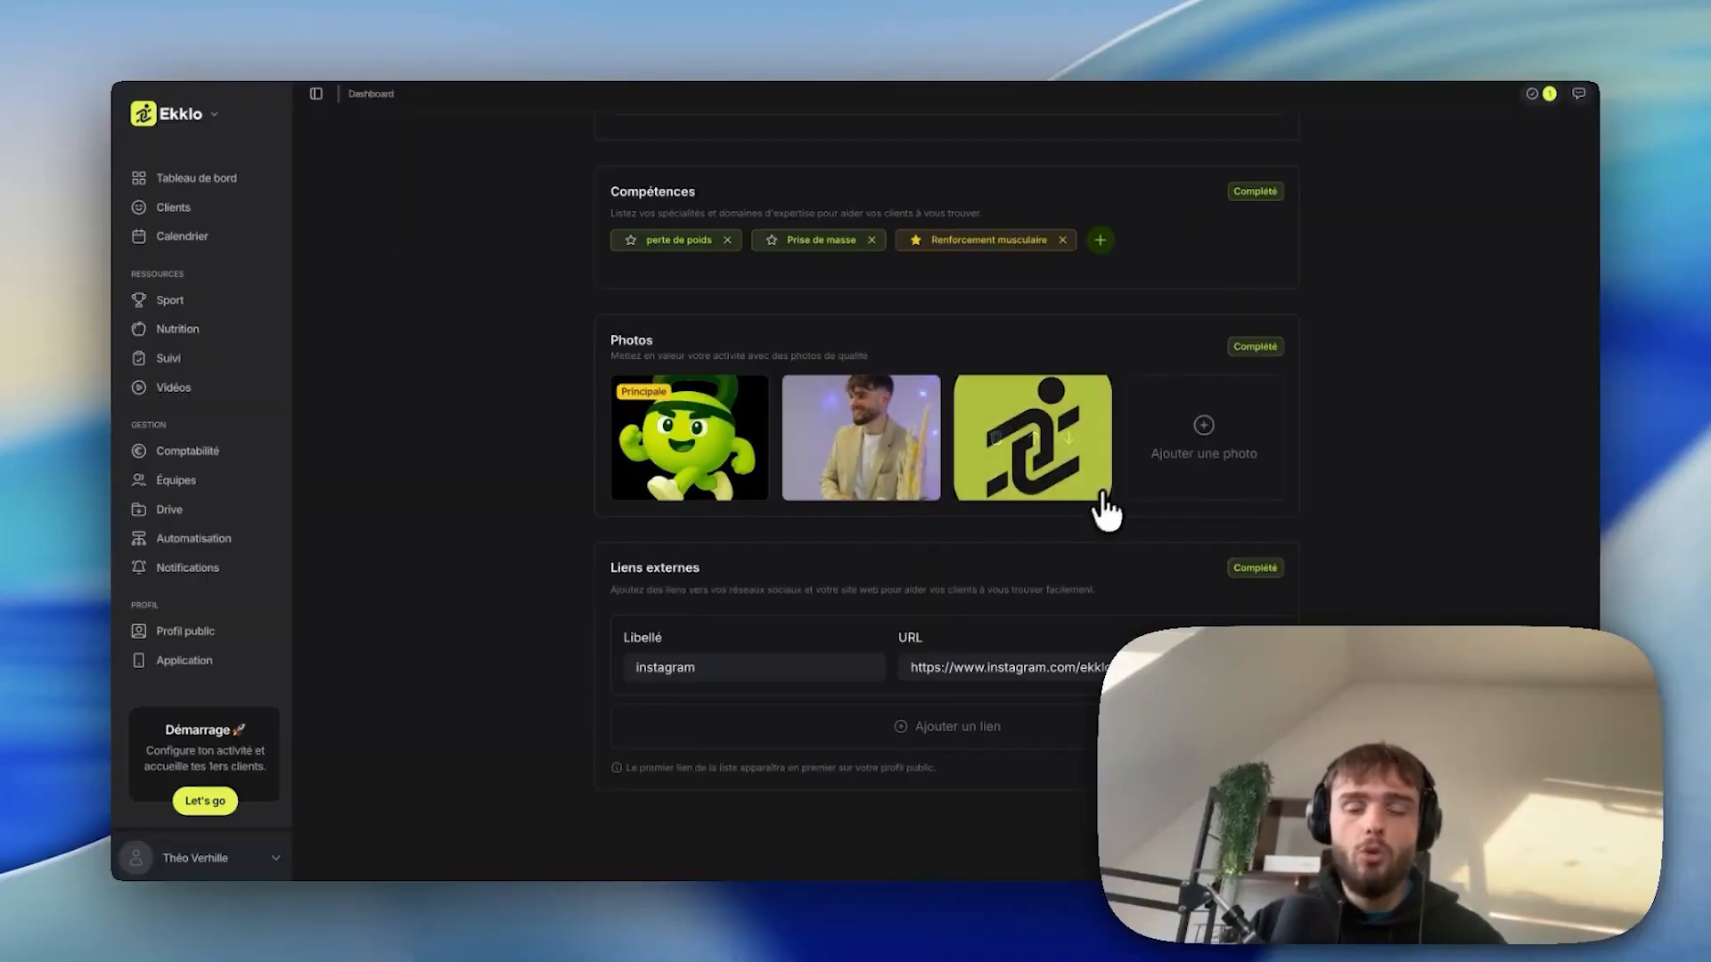
{"action": "scroll", "coordinate": [1010, 588], "scroll_direction": "up", "scroll_amount": 15}
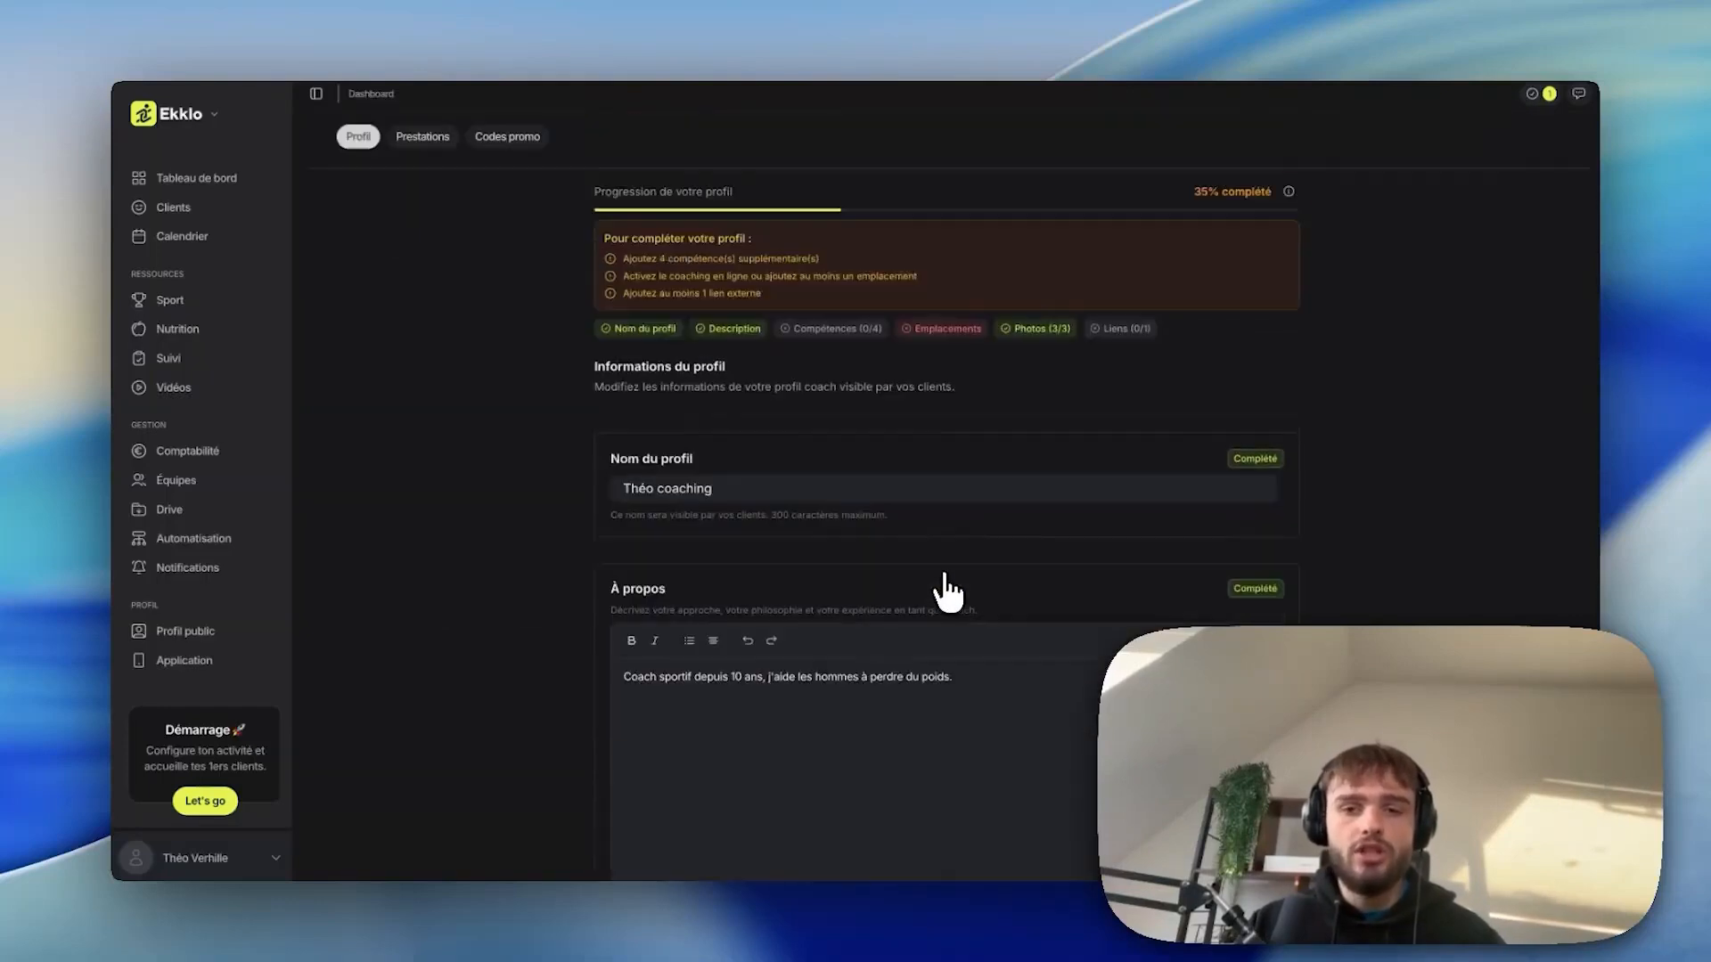
{"action": "left_click", "coordinate": [1529, 153]}
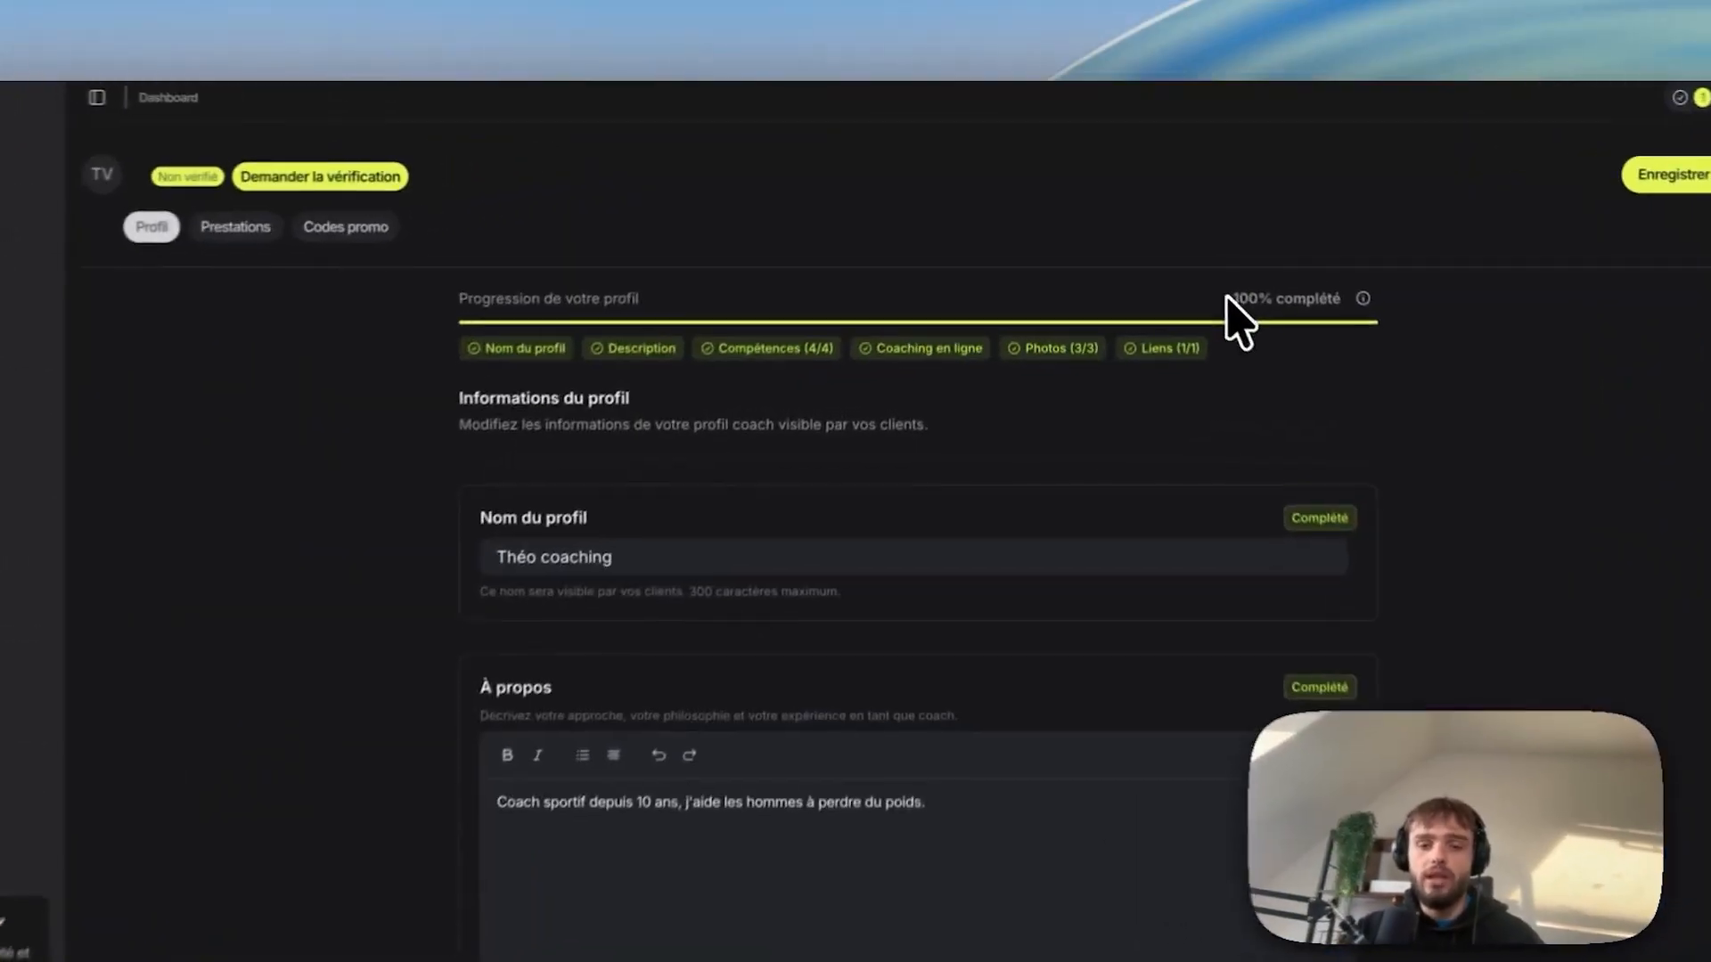
Request verification of the 100%-complete profile and bring up the Prestations page.
{"action": "left_click_drag", "start_coordinate": [1189, 250], "coordinate": [1223, 250]}
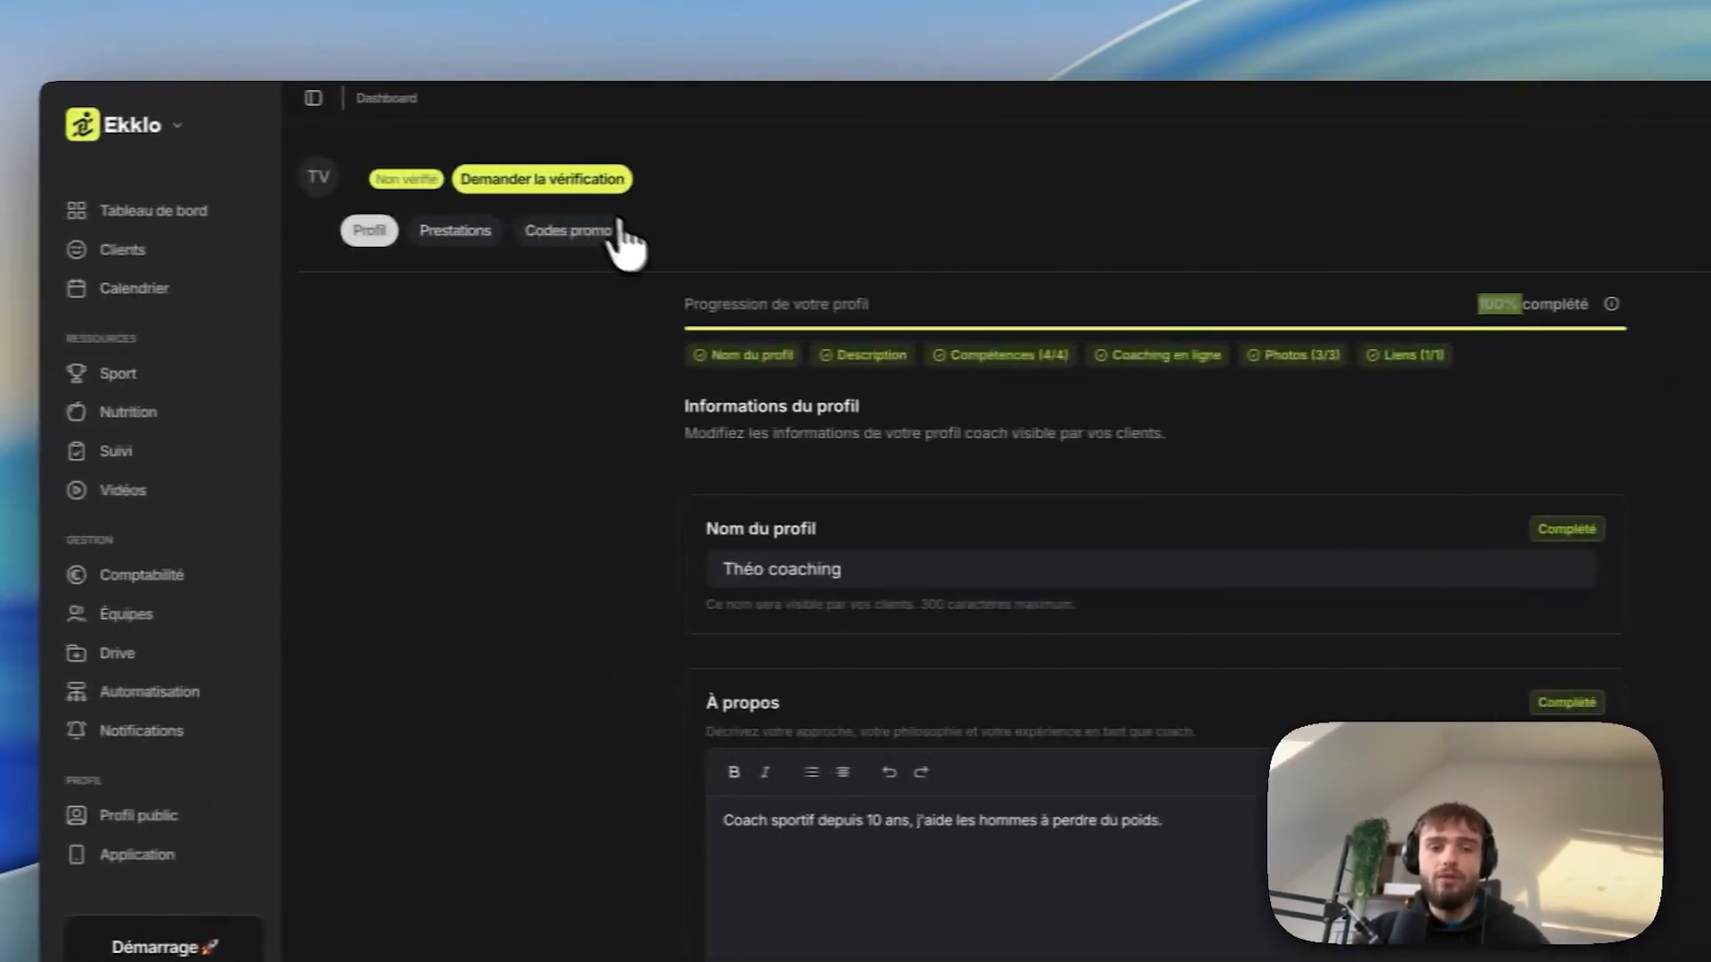
{"action": "left_click", "coordinate": [562, 183]}
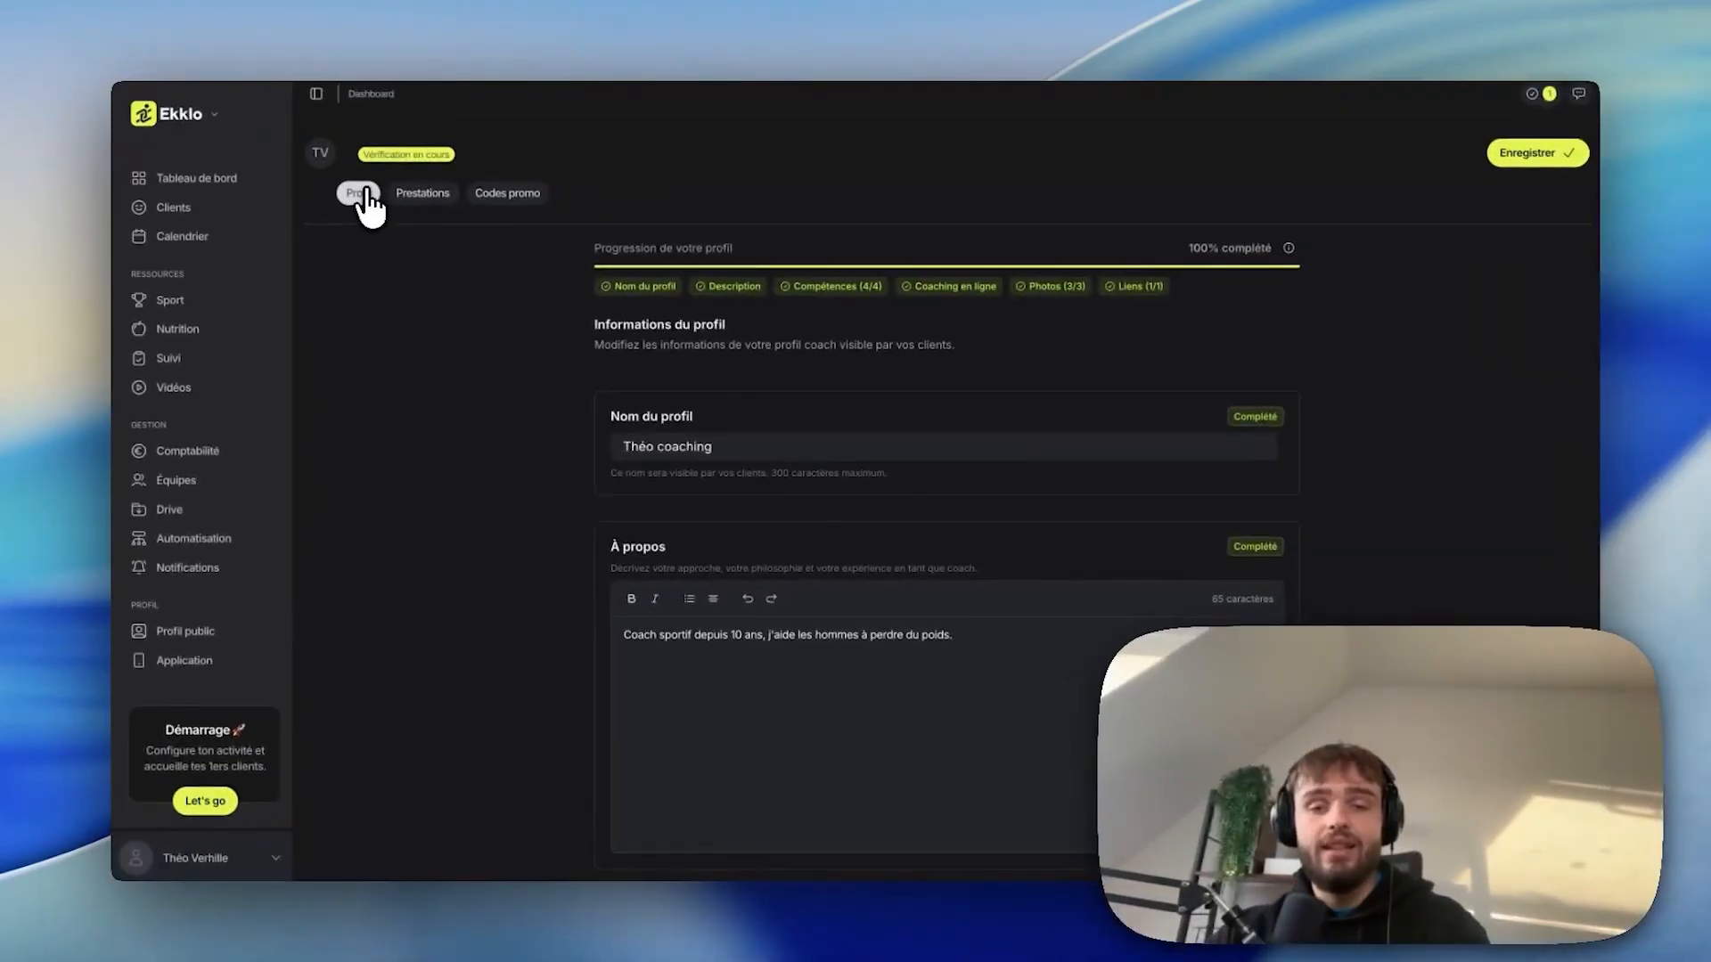
{"action": "left_click", "coordinate": [422, 192]}
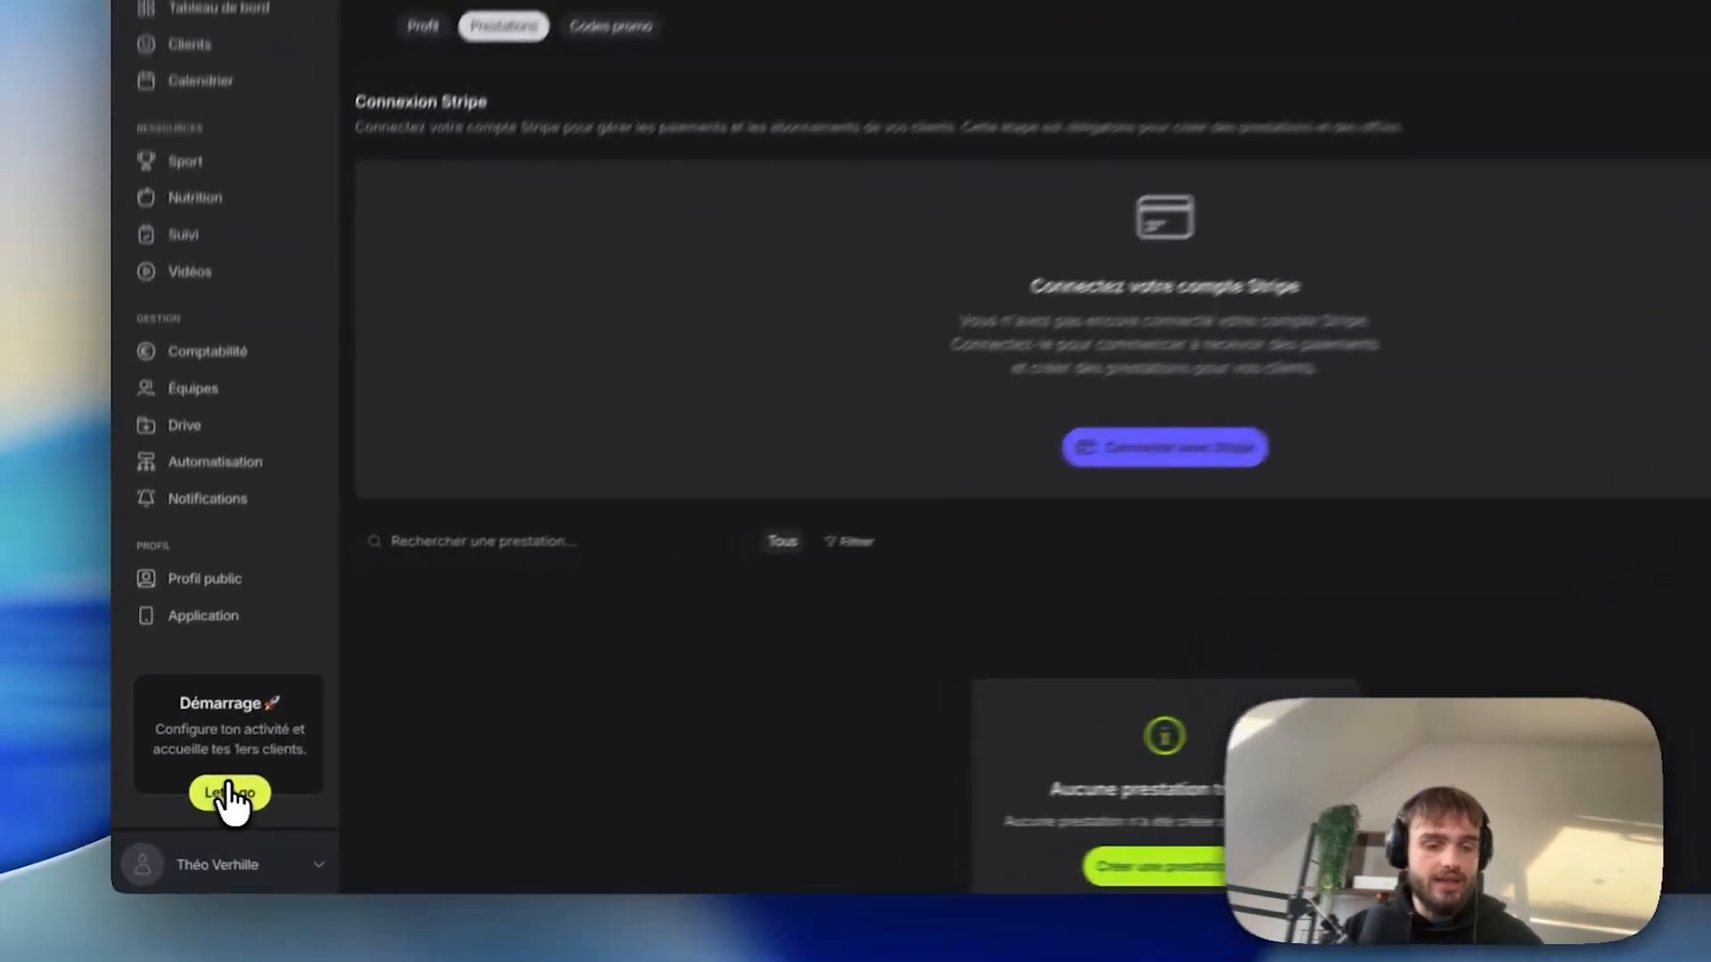
From the quick-start guide, choose 'Ajoutez votre premier client' and bring up the invitation form.
{"action": "left_click", "coordinate": [204, 801]}
{"action": "scroll", "coordinate": [642, 548], "scroll_direction": "down", "scroll_amount": 1}
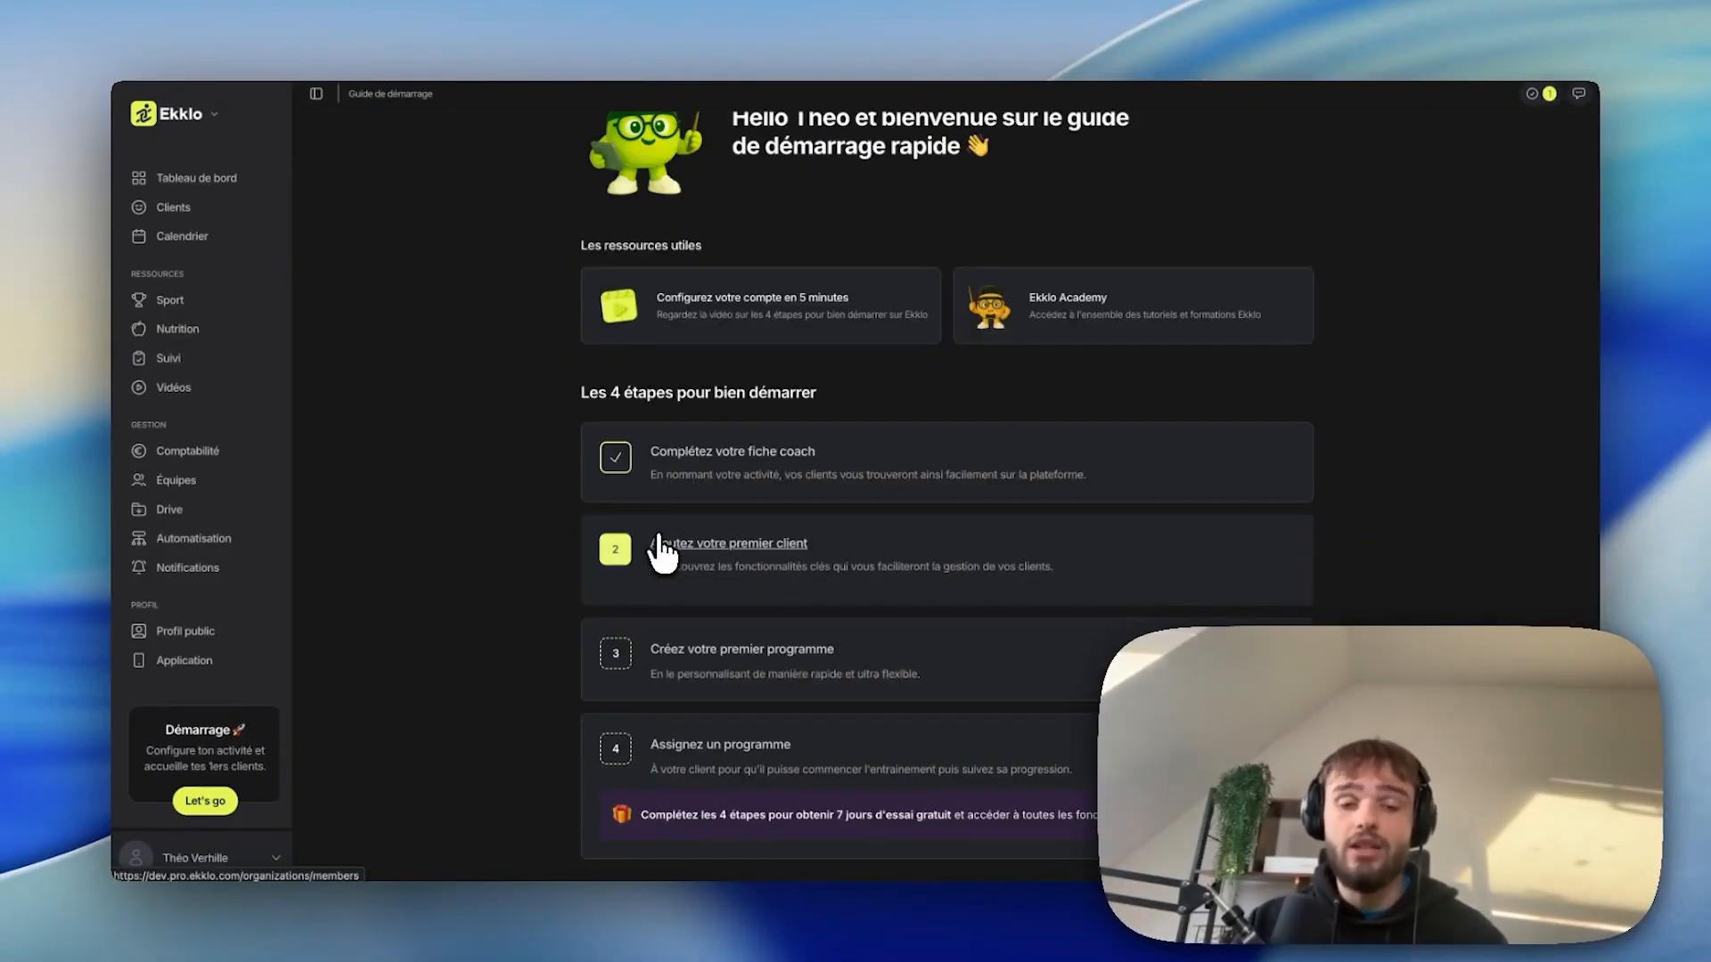
{"action": "left_click", "coordinate": [661, 545]}
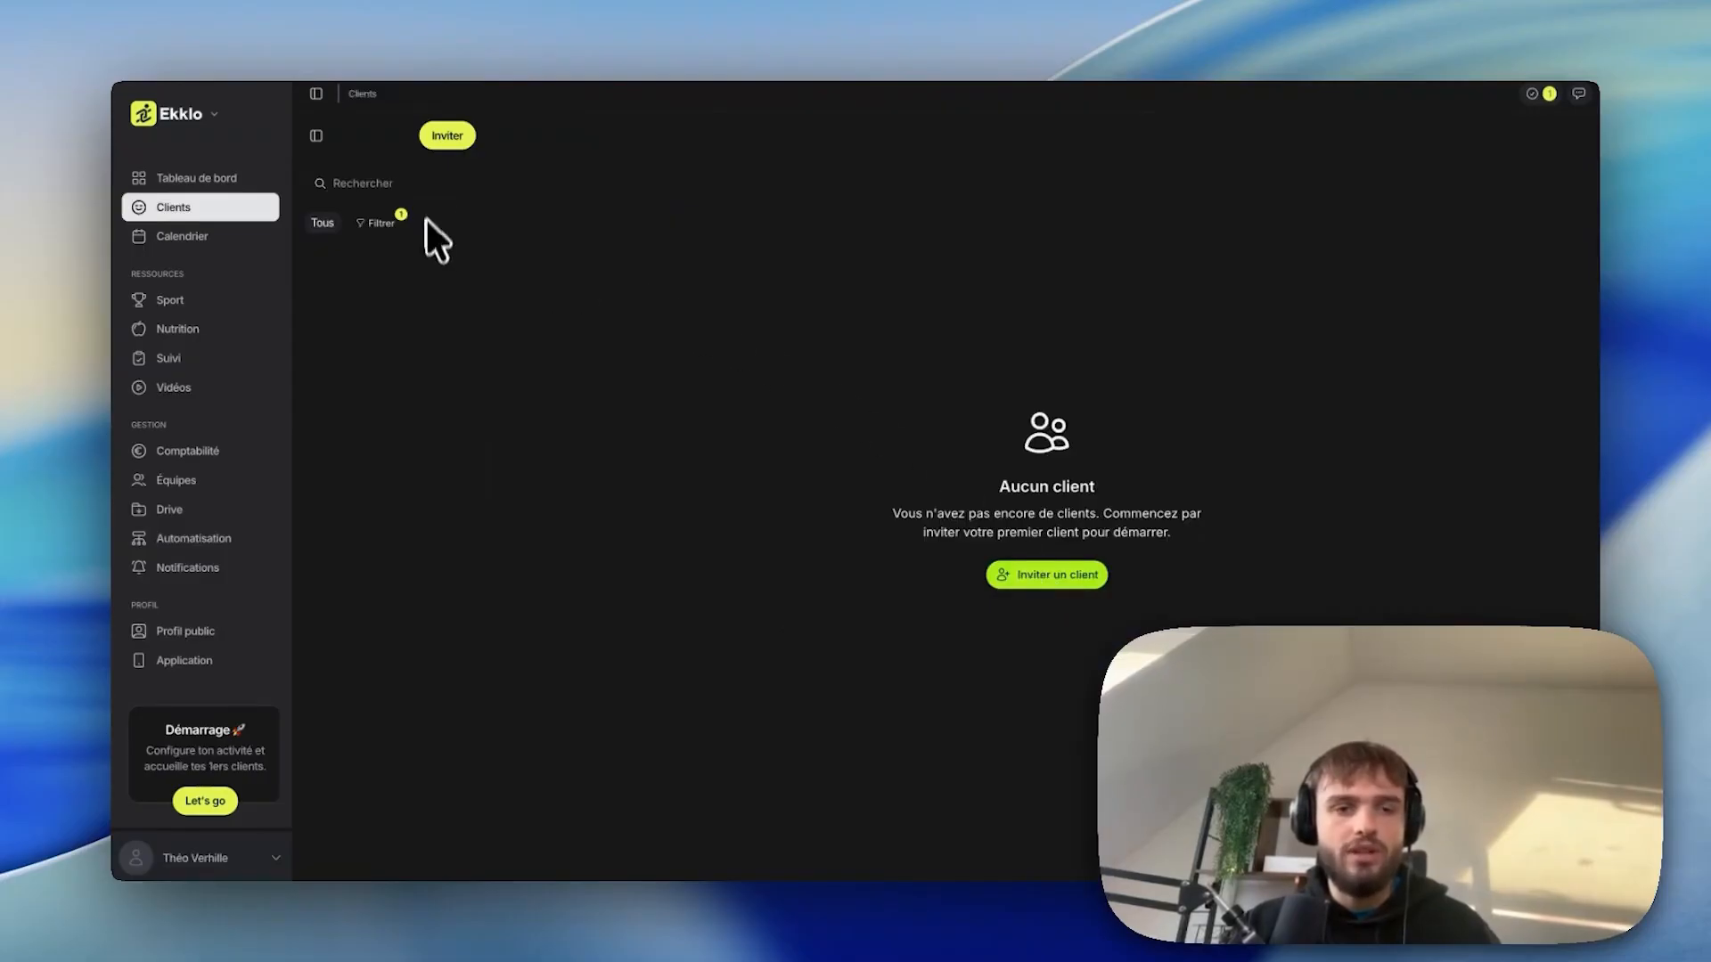
{"action": "left_click", "coordinate": [448, 137]}
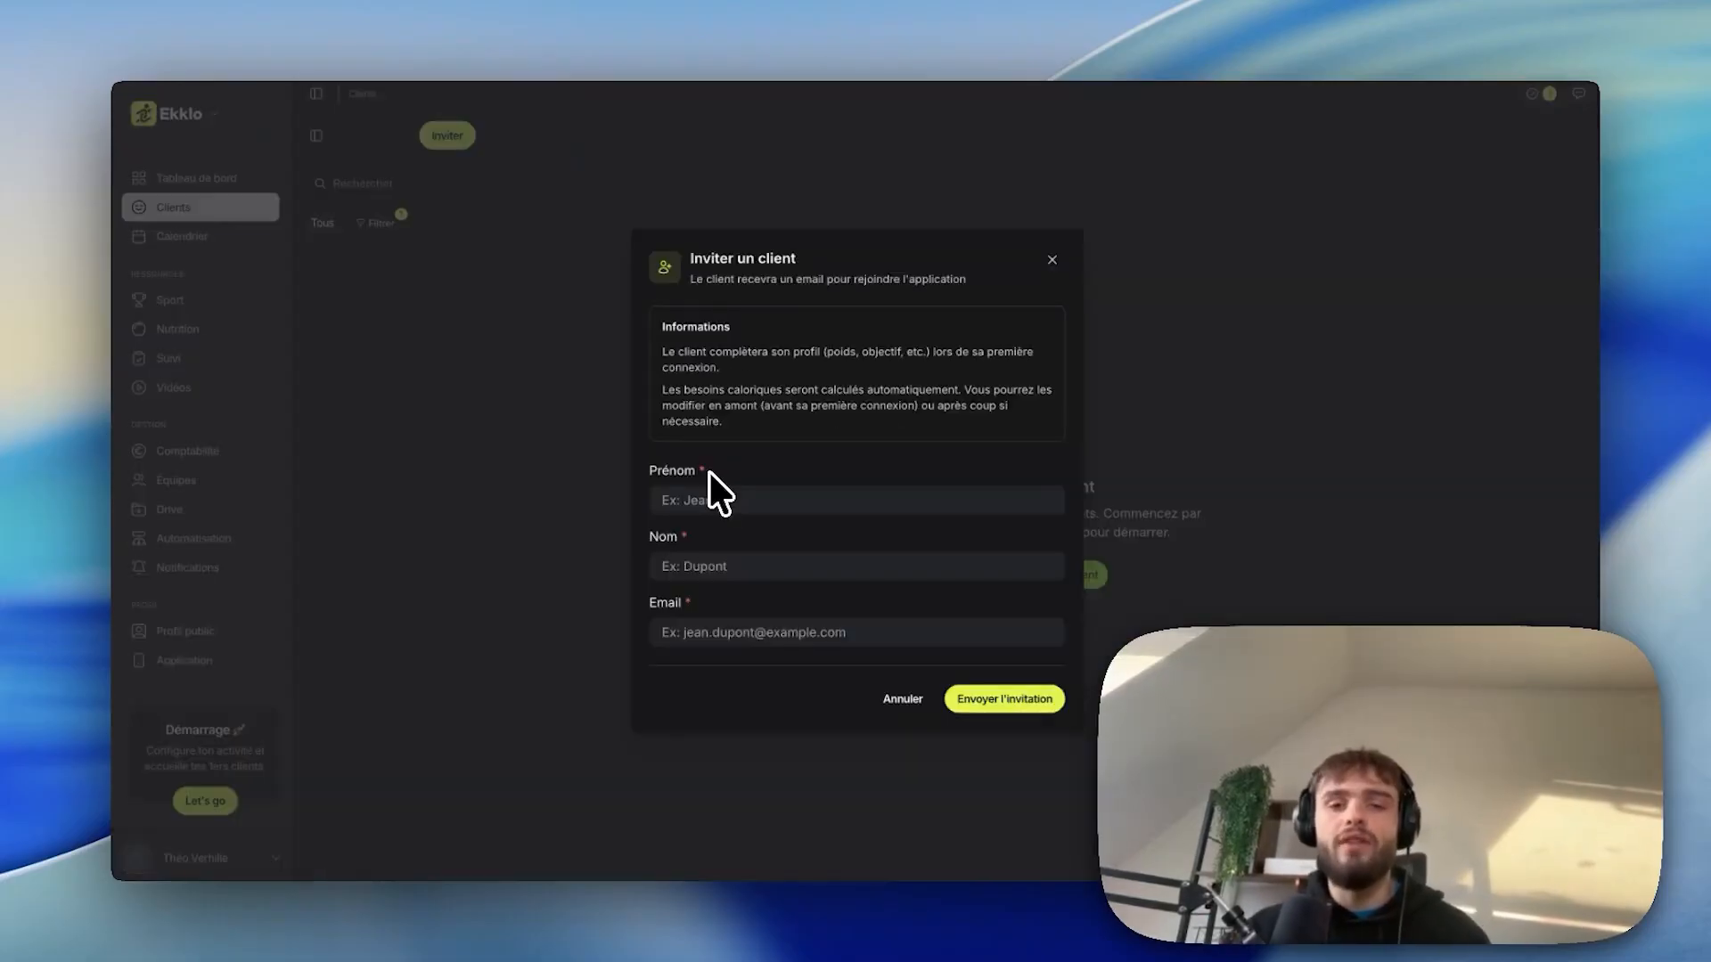
Enter the client's first name, last name and e-mail address.
{"action": "left_click", "coordinate": [710, 499]}
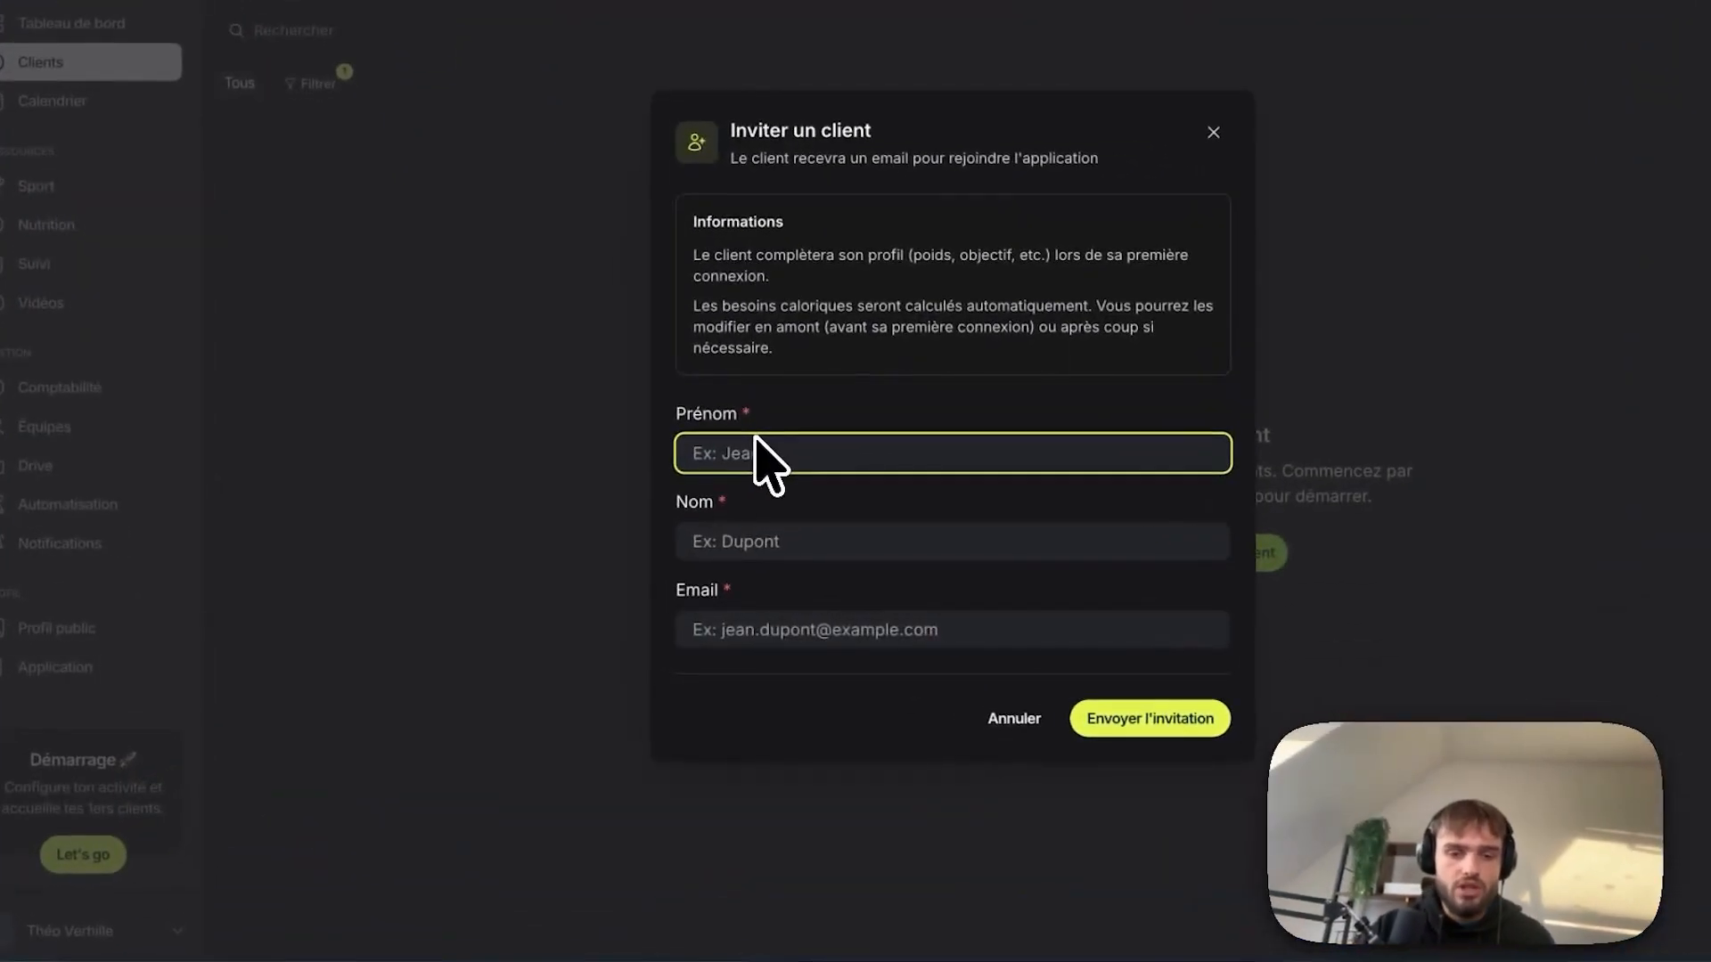
{"action": "left_click", "coordinate": [769, 540]}
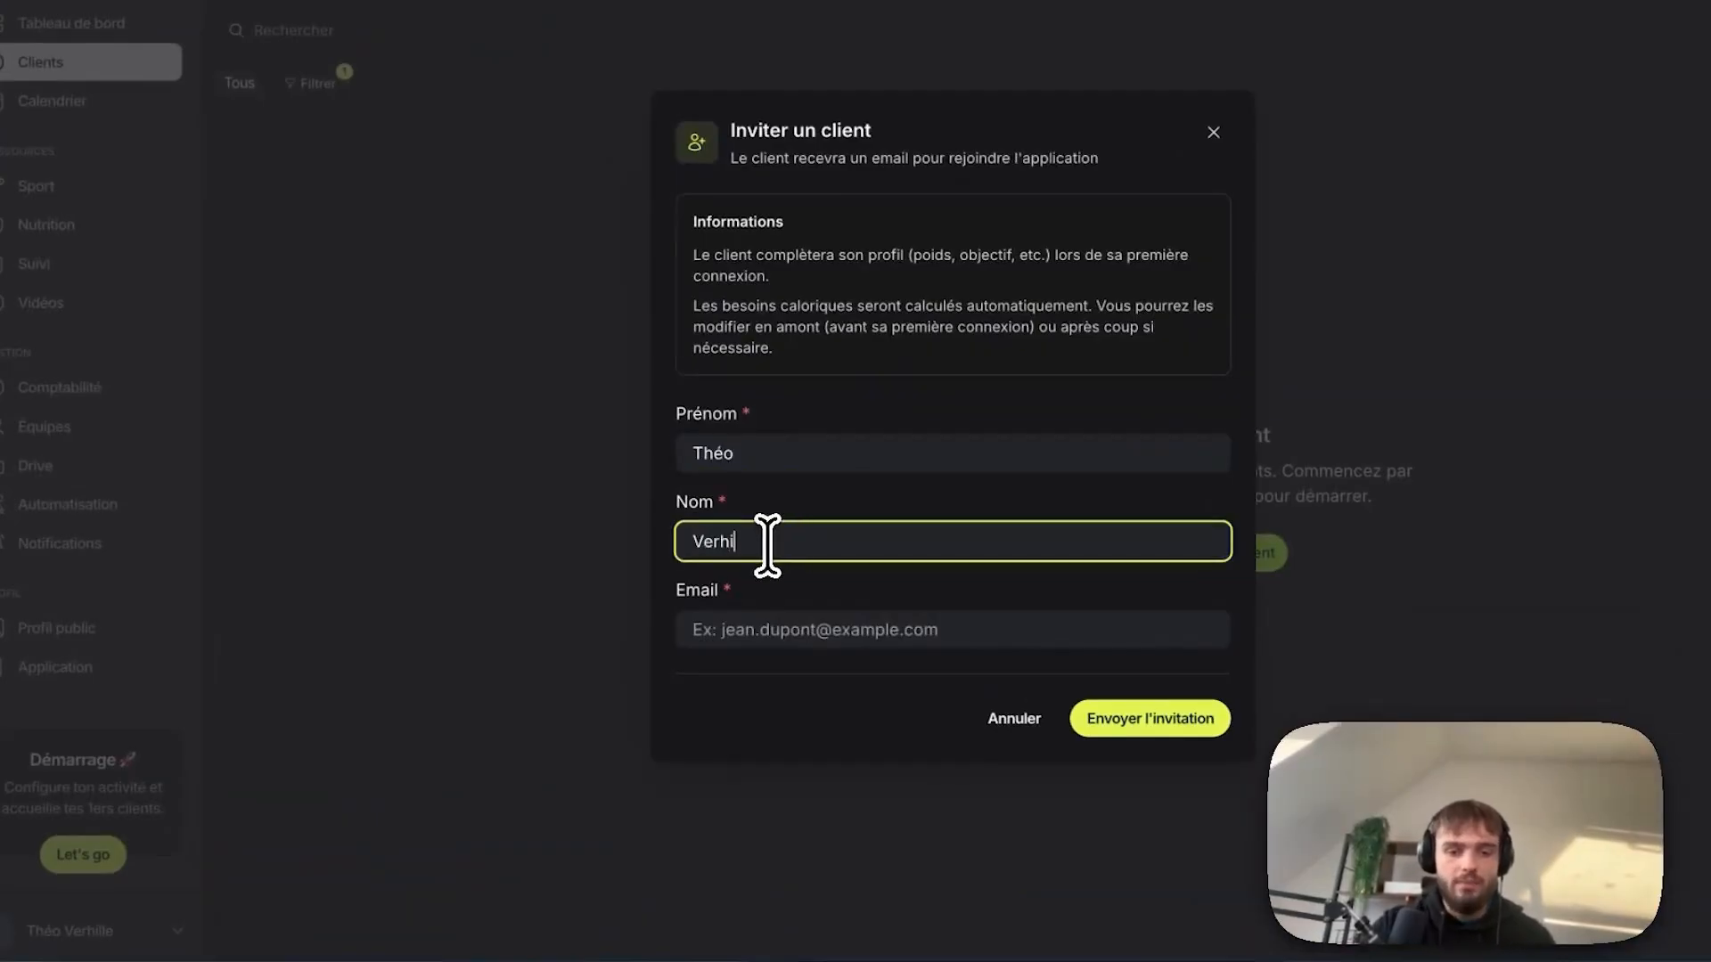
{"action": "left_click", "coordinate": [775, 635]}
{"action": "type", "text": "The"}
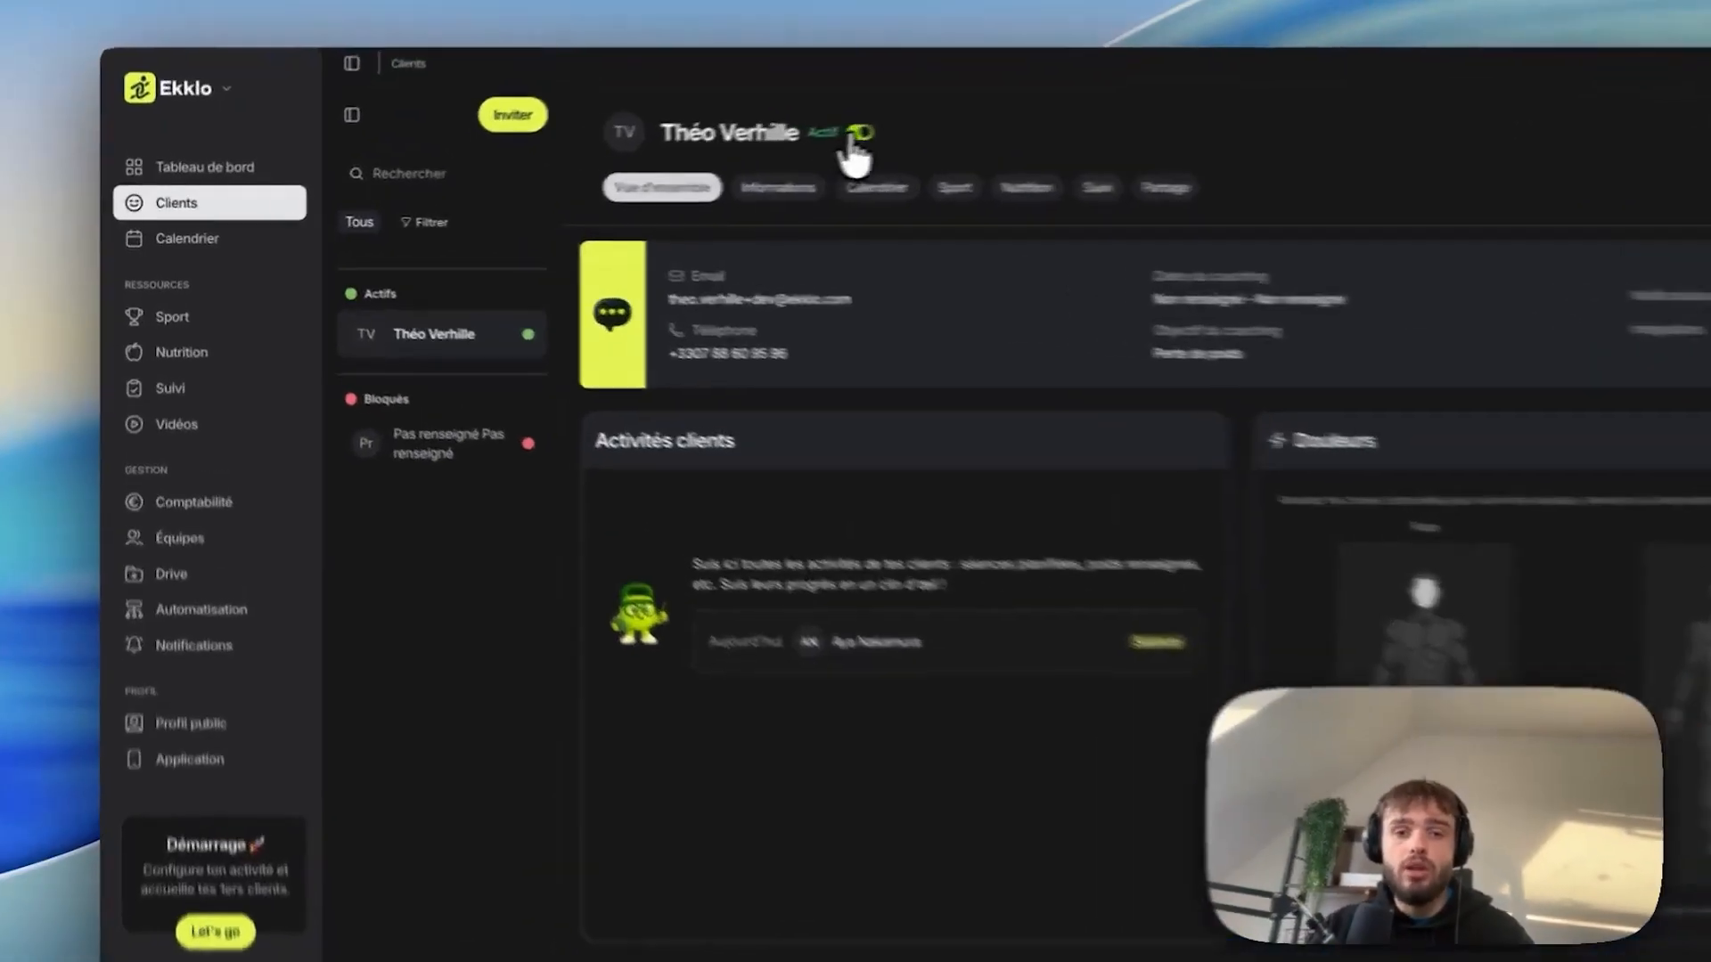
Cancel the client deactivation to keep them Actif, then return to the quick-start guide.
{"action": "left_click", "coordinate": [729, 150]}
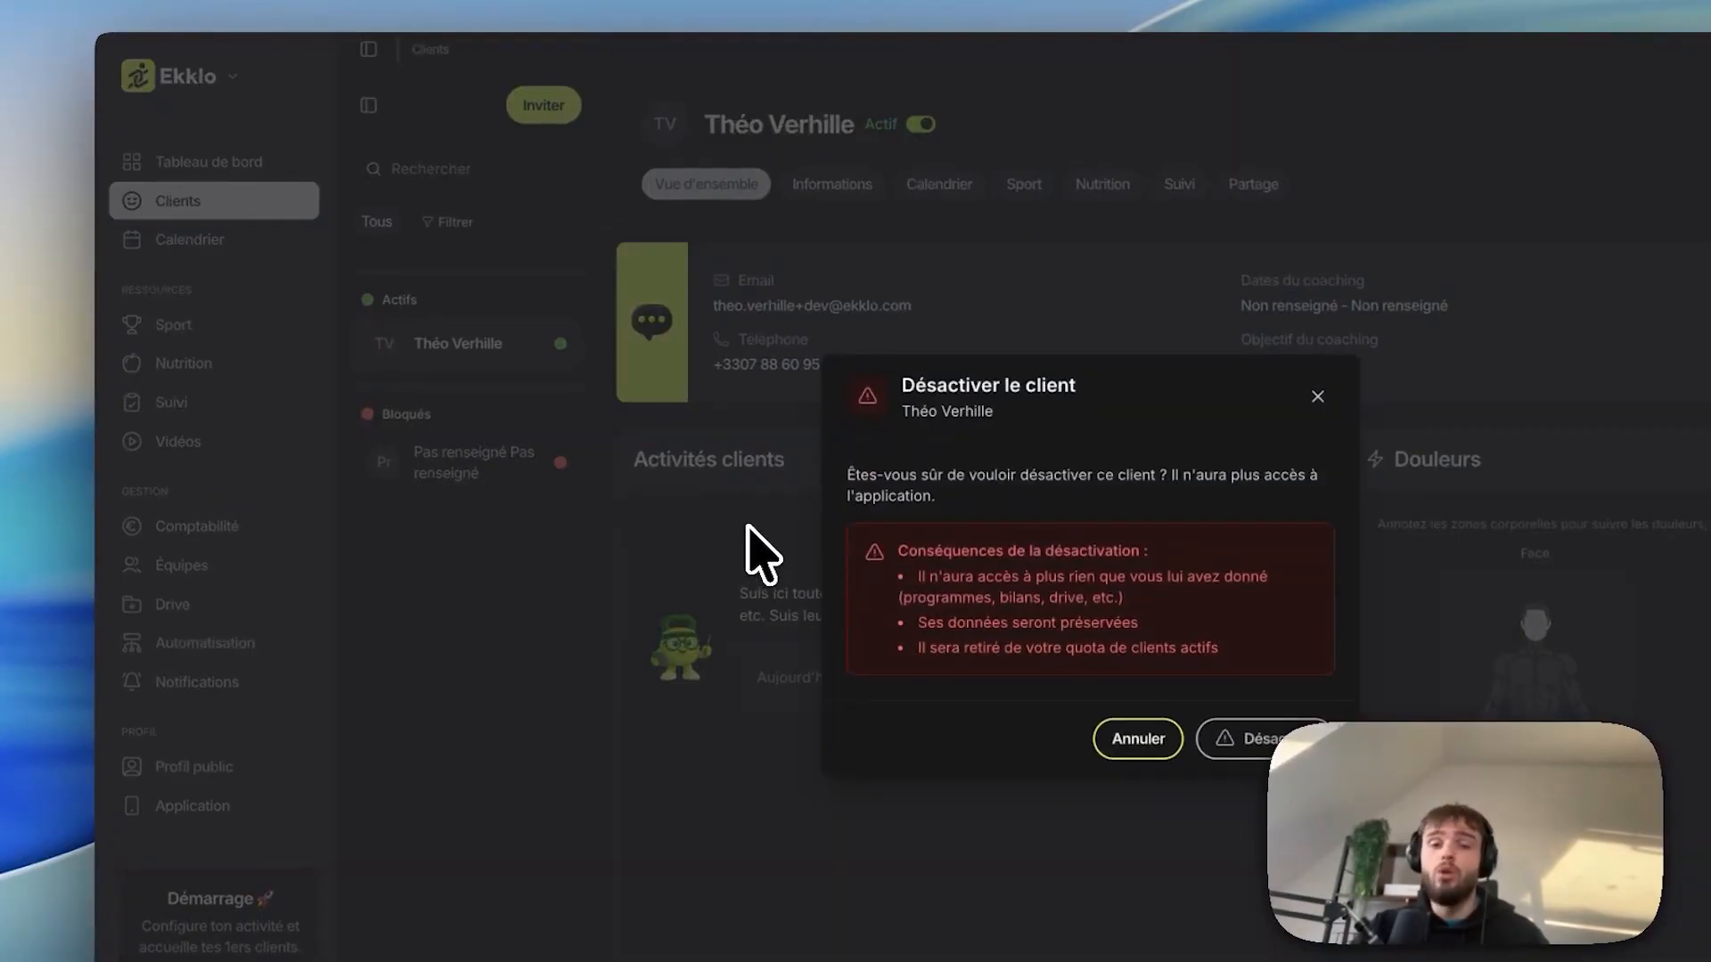
{"action": "left_click", "coordinate": [661, 499]}
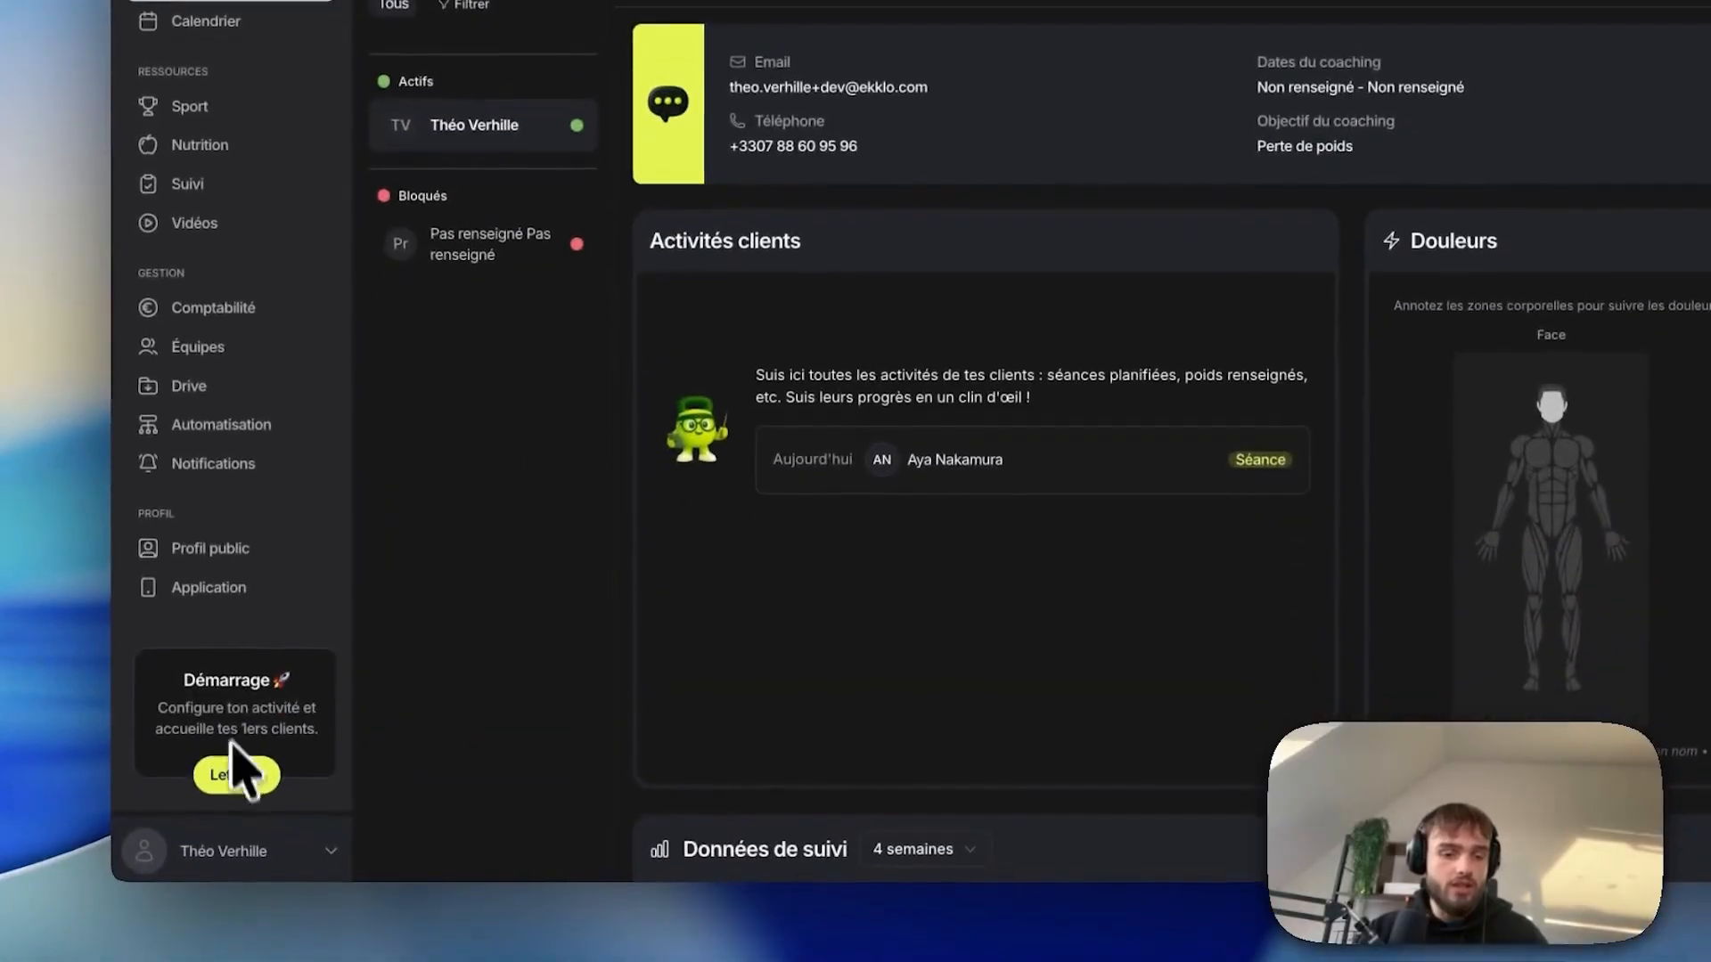
{"action": "left_click", "coordinate": [218, 764]}
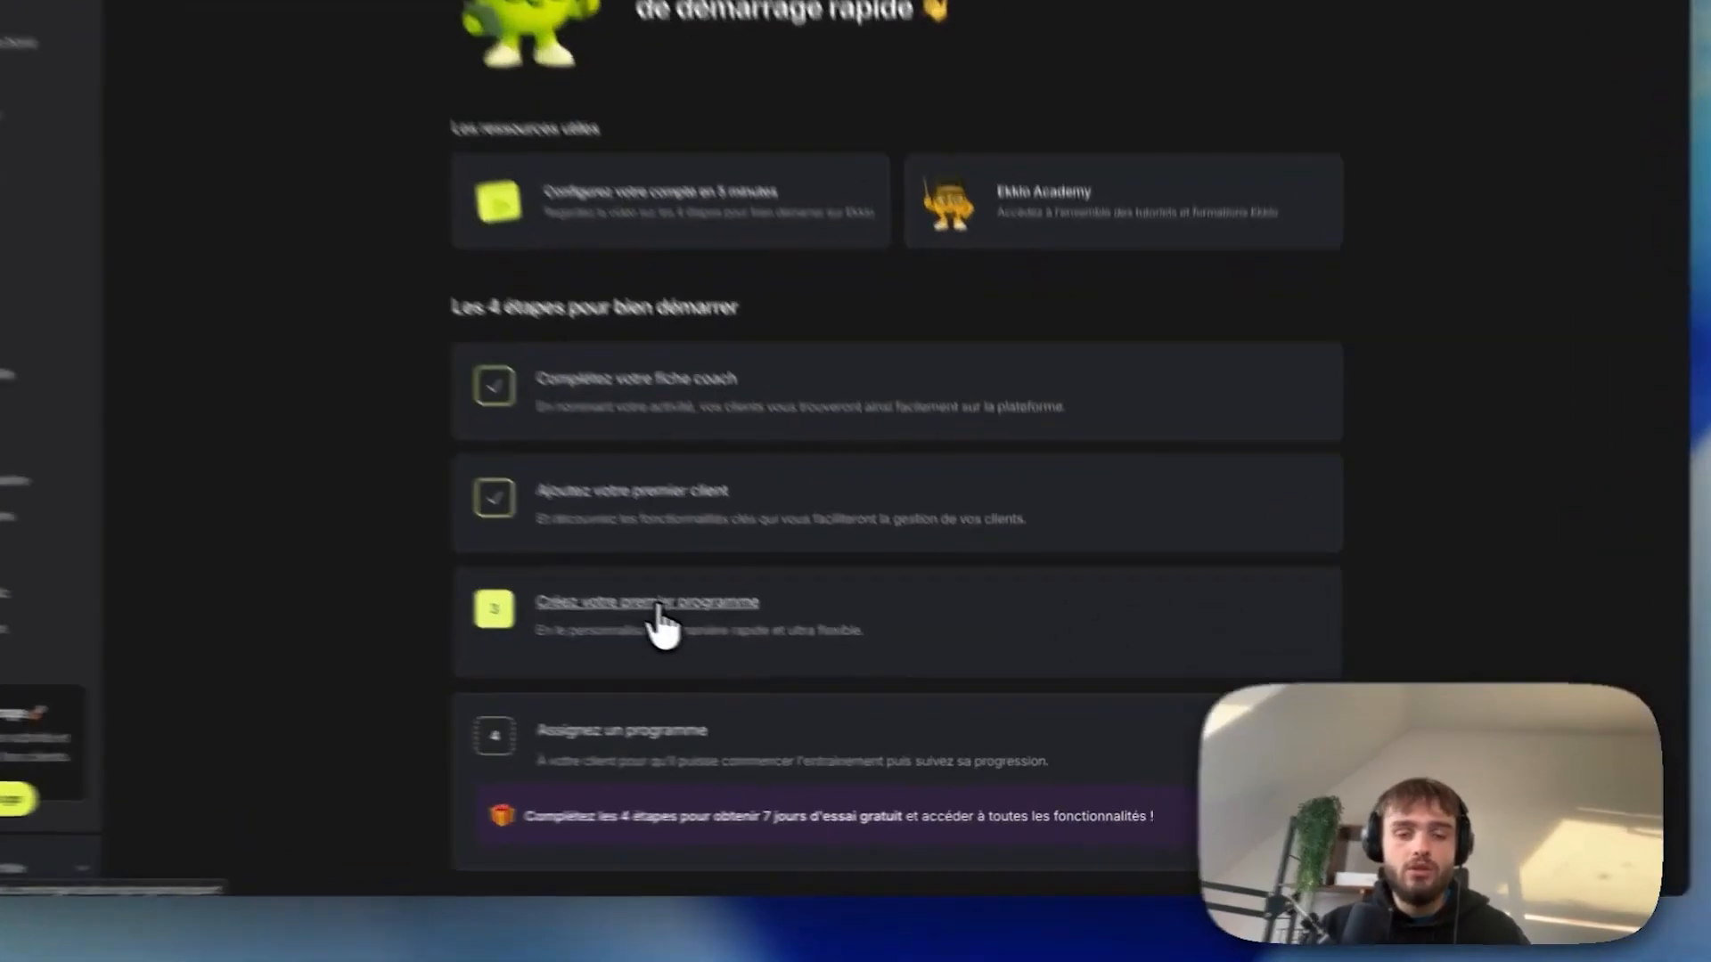
Browse the Séances and Circuits templates, then start a new template under Programmes.
{"action": "left_click", "coordinate": [730, 641]}
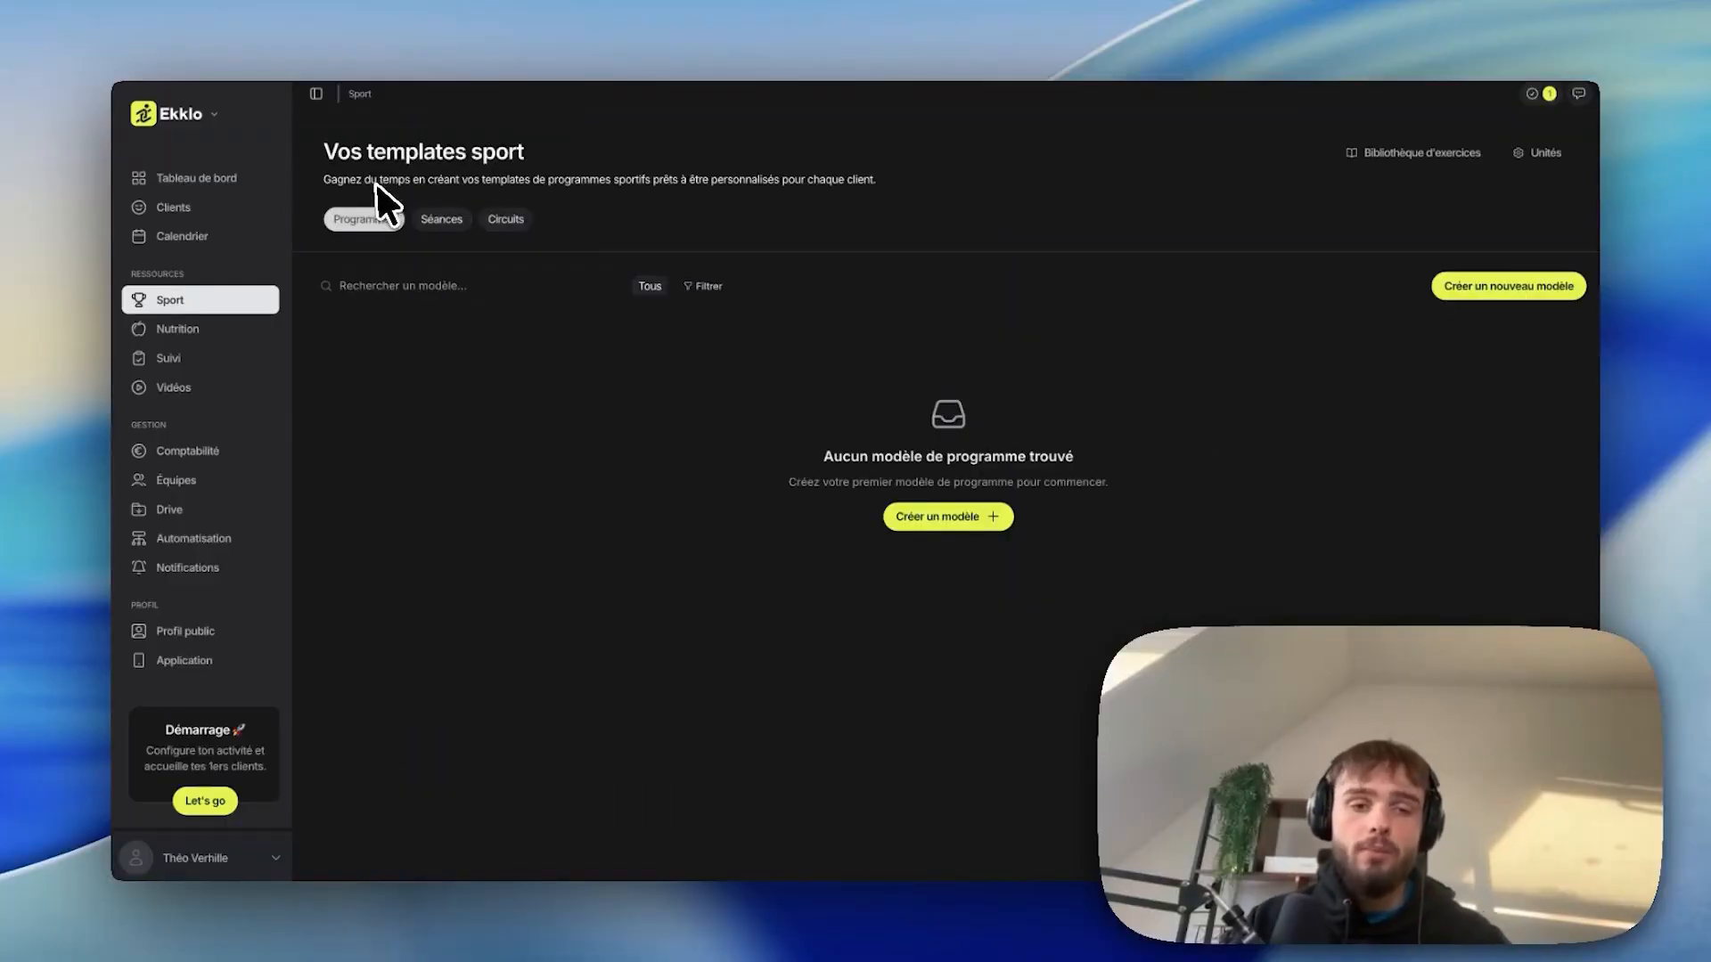
{"action": "left_click", "coordinate": [437, 234]}
{"action": "left_click", "coordinate": [505, 228]}
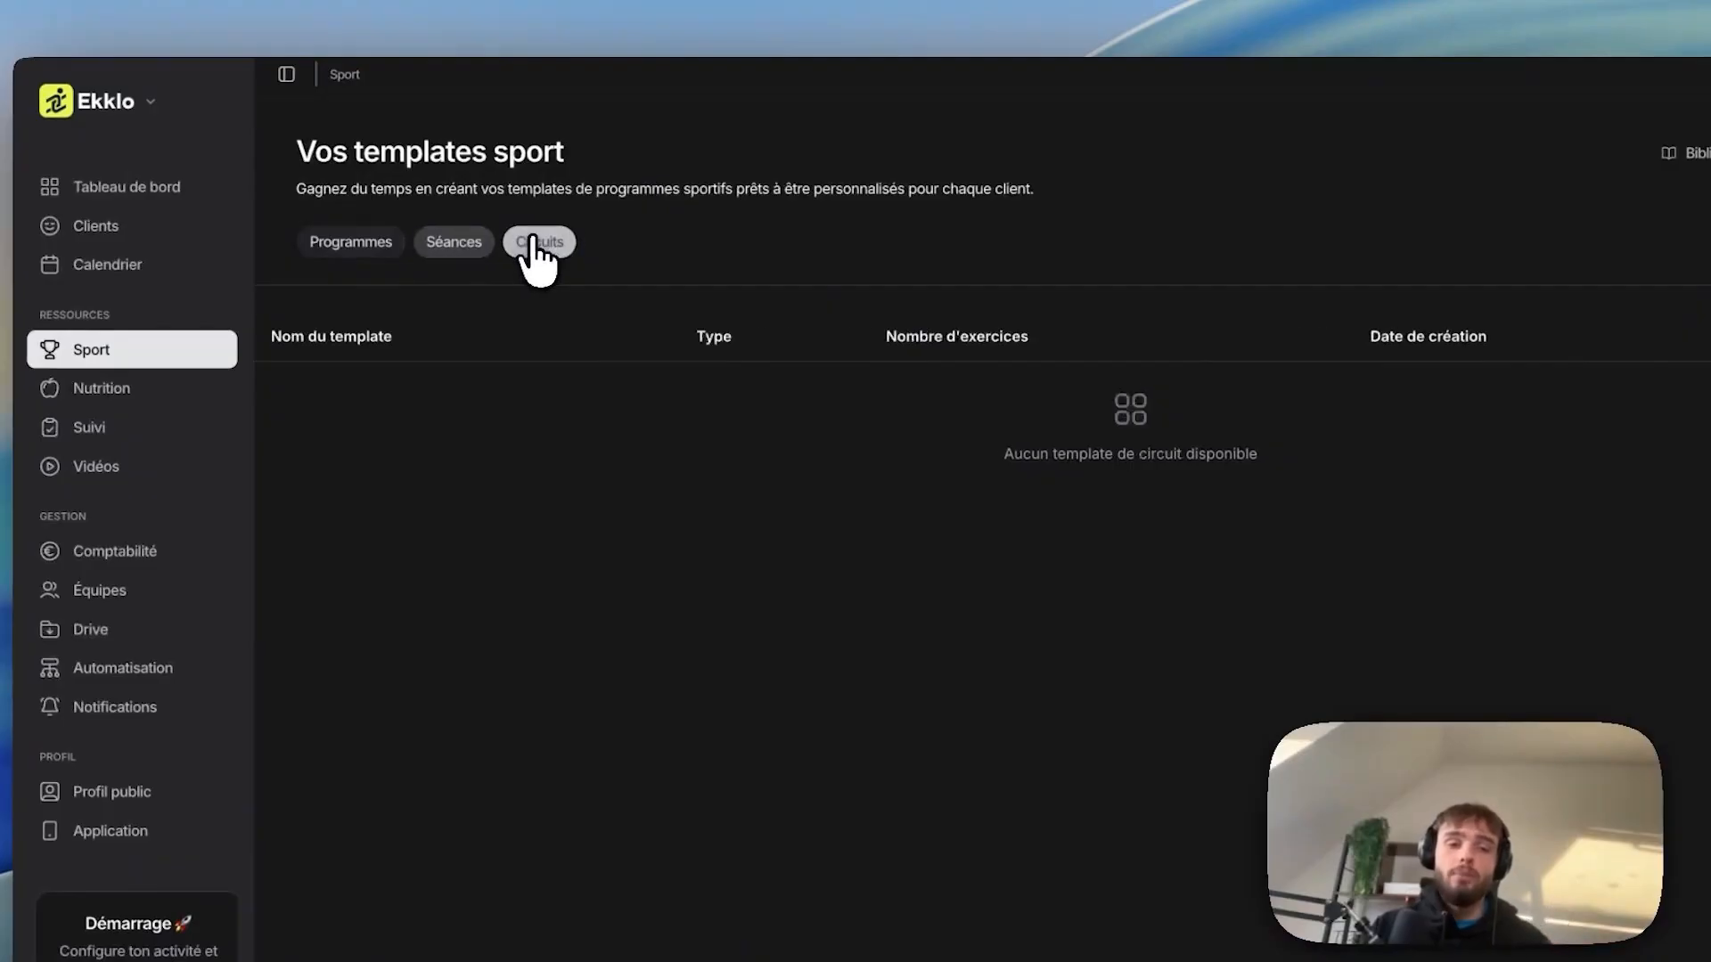
{"action": "left_click", "coordinate": [337, 253]}
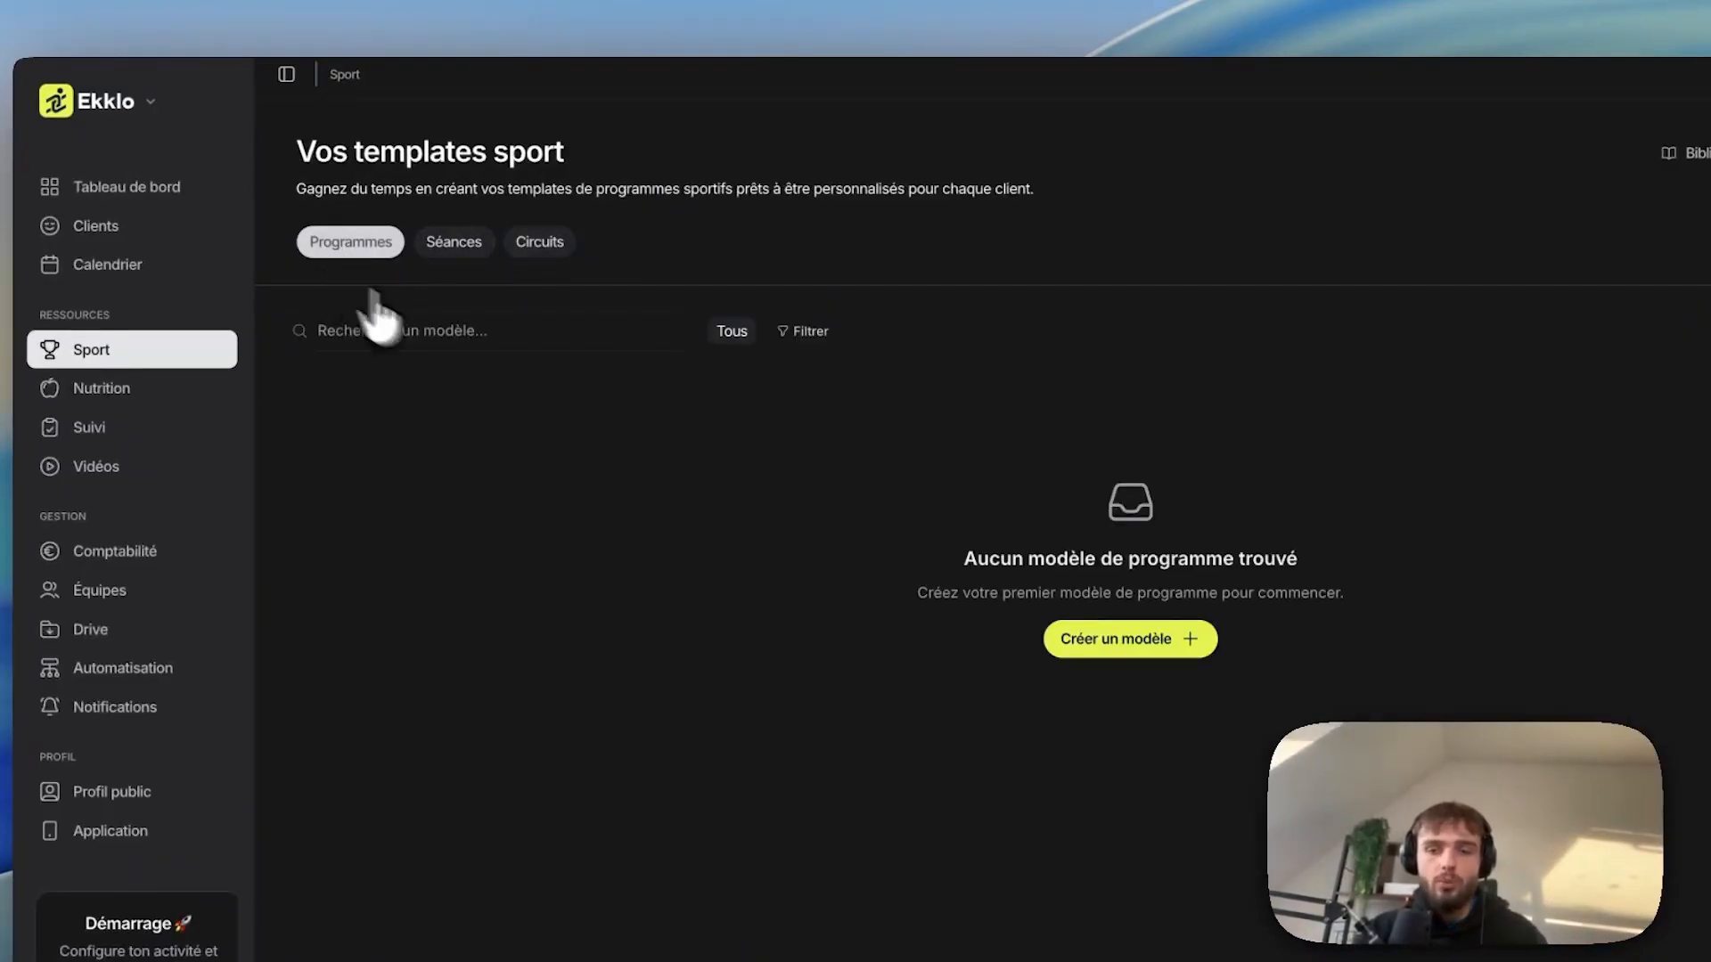
{"action": "left_click", "coordinate": [1483, 314]}
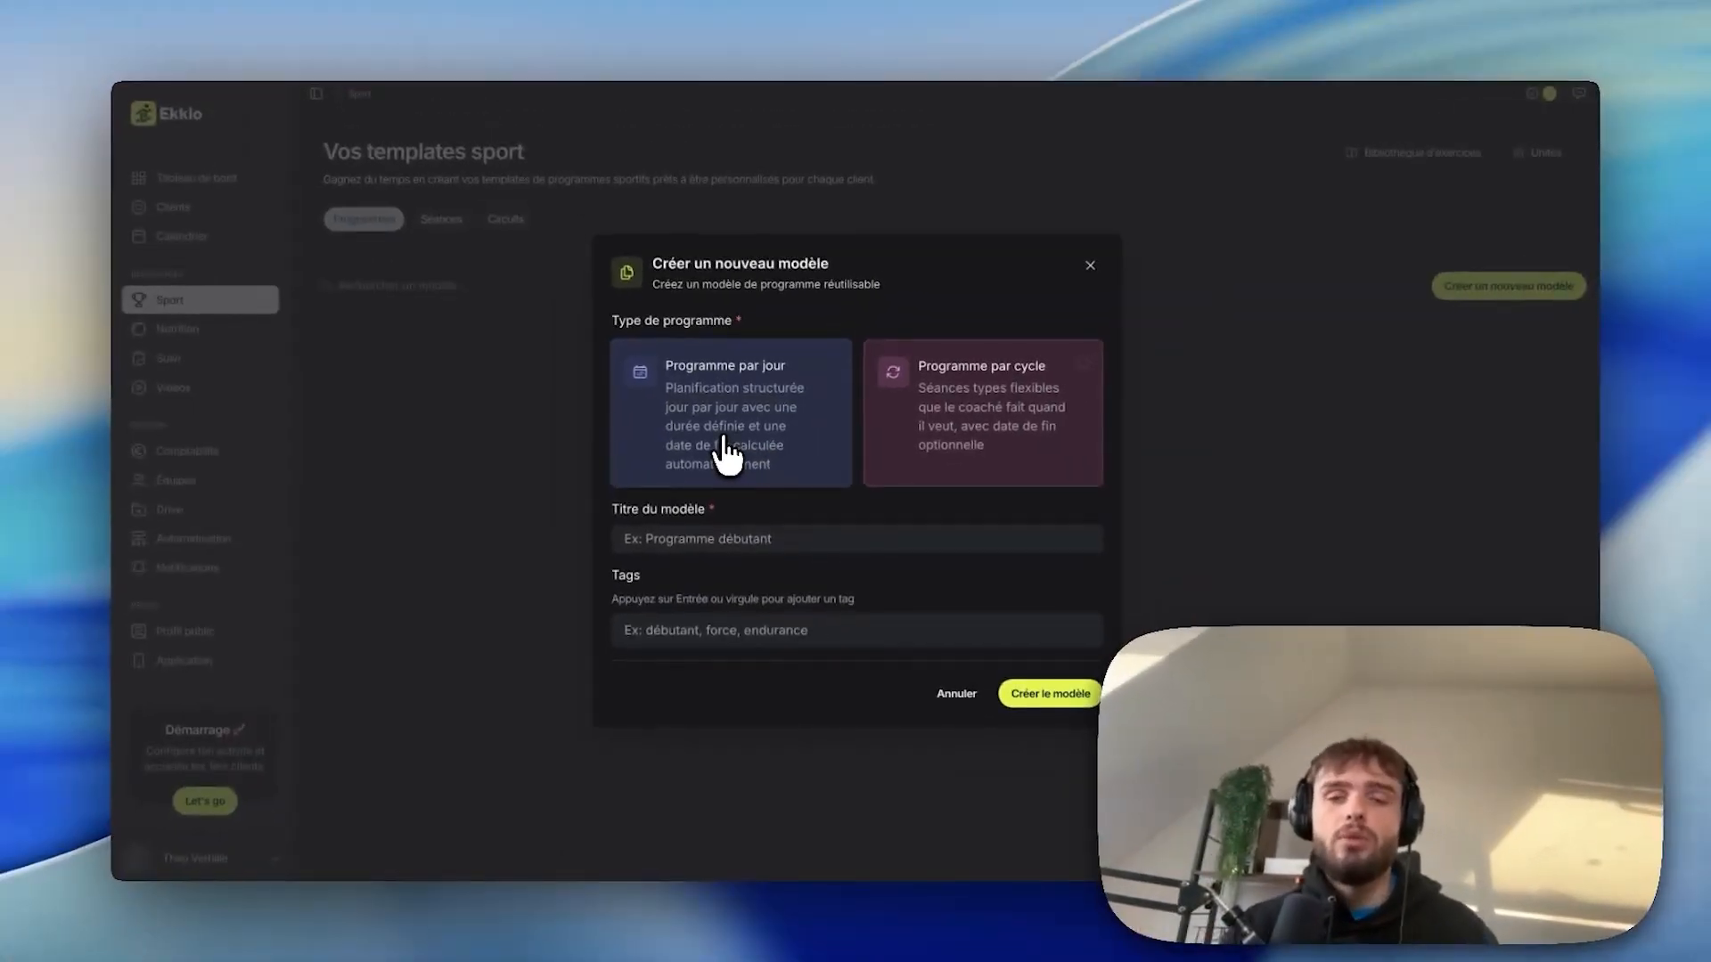
Create a per-cycle template titled 'Programme débutant' with 3 sessions.
{"action": "left_click", "coordinate": [726, 453]}
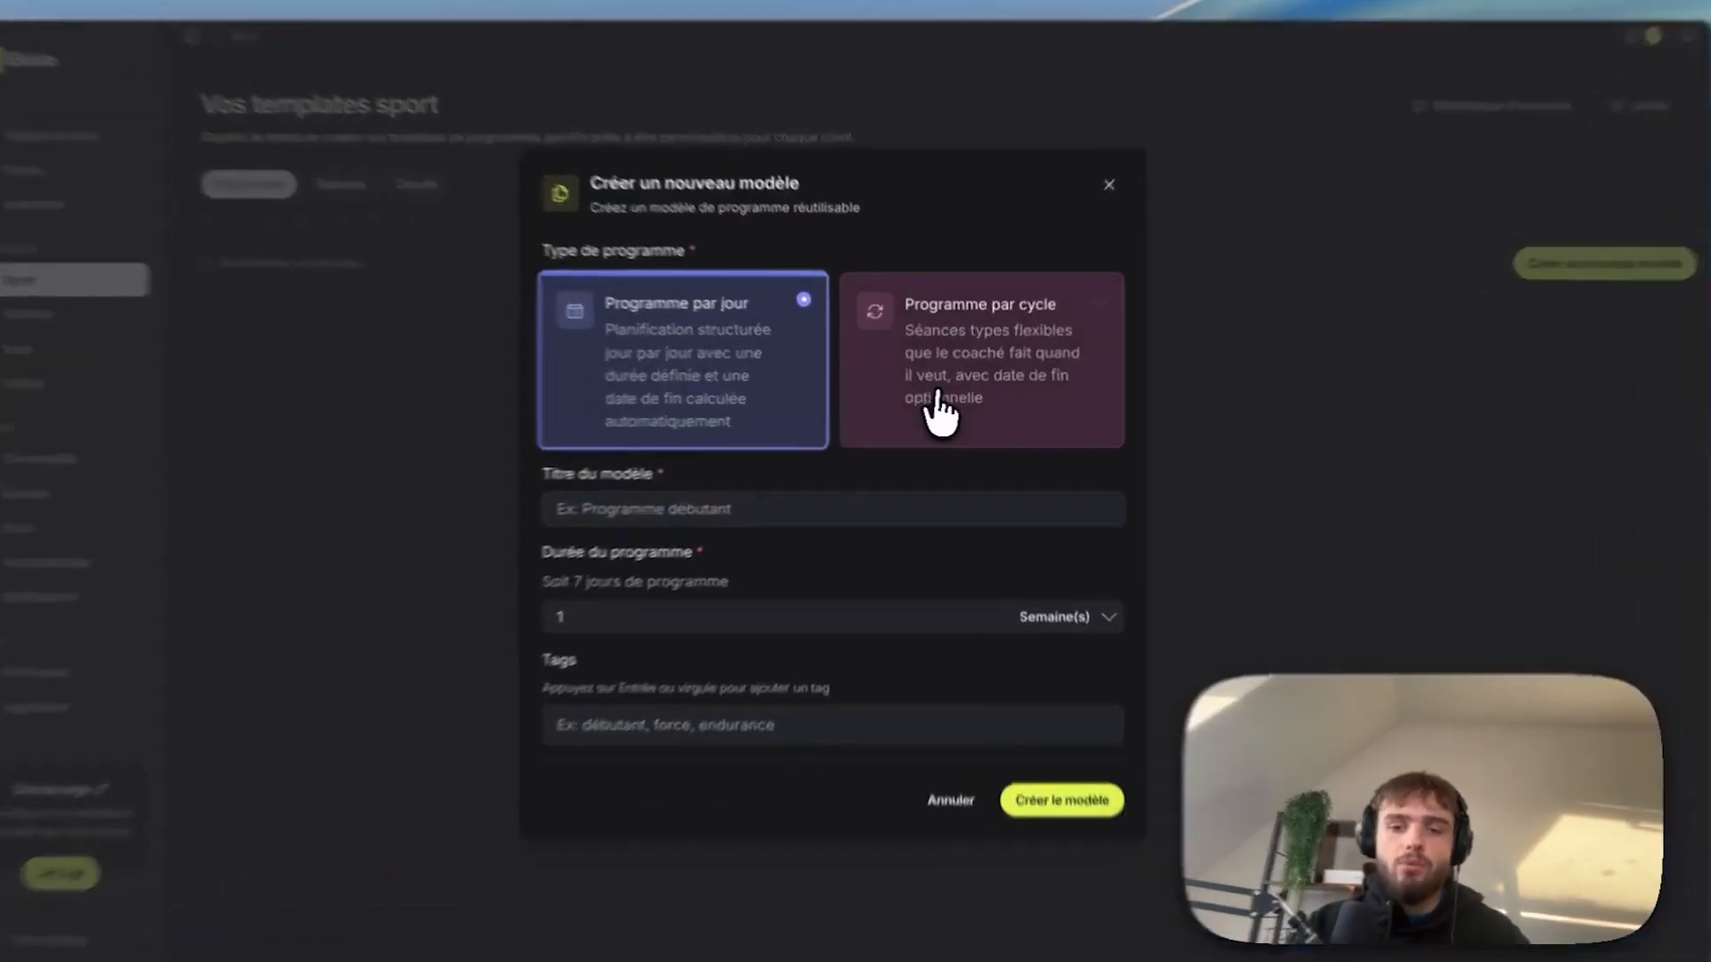
{"action": "left_click", "coordinate": [955, 405]}
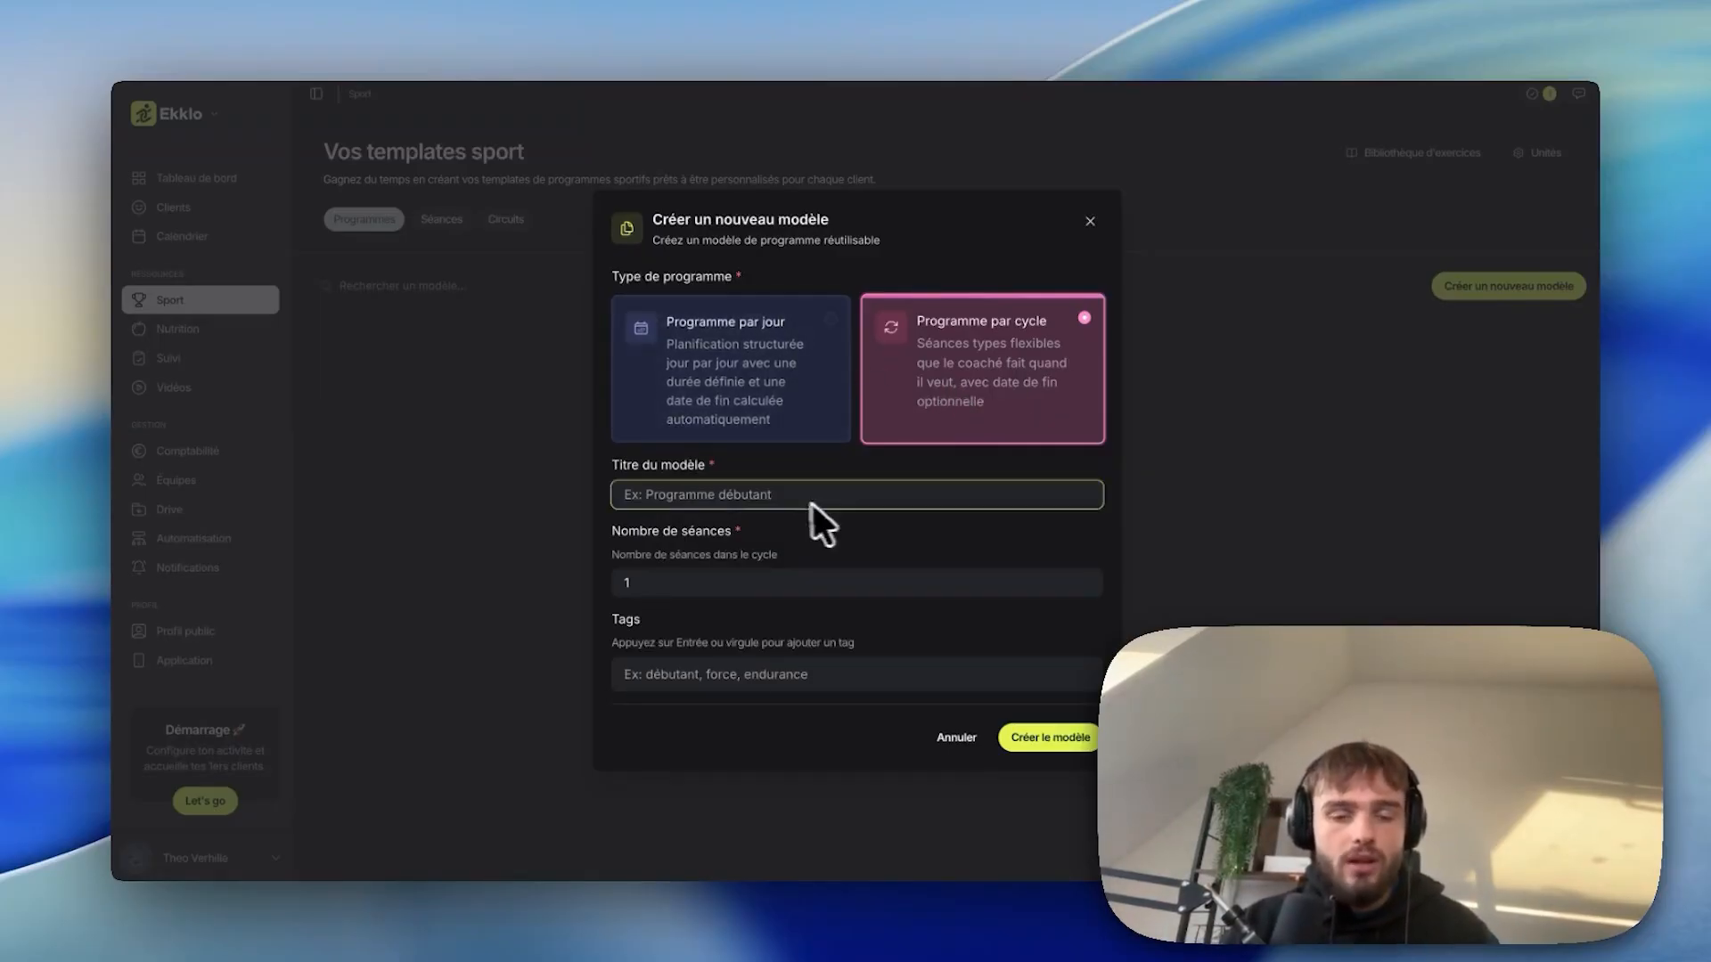
{"action": "left_click", "coordinate": [784, 495]}
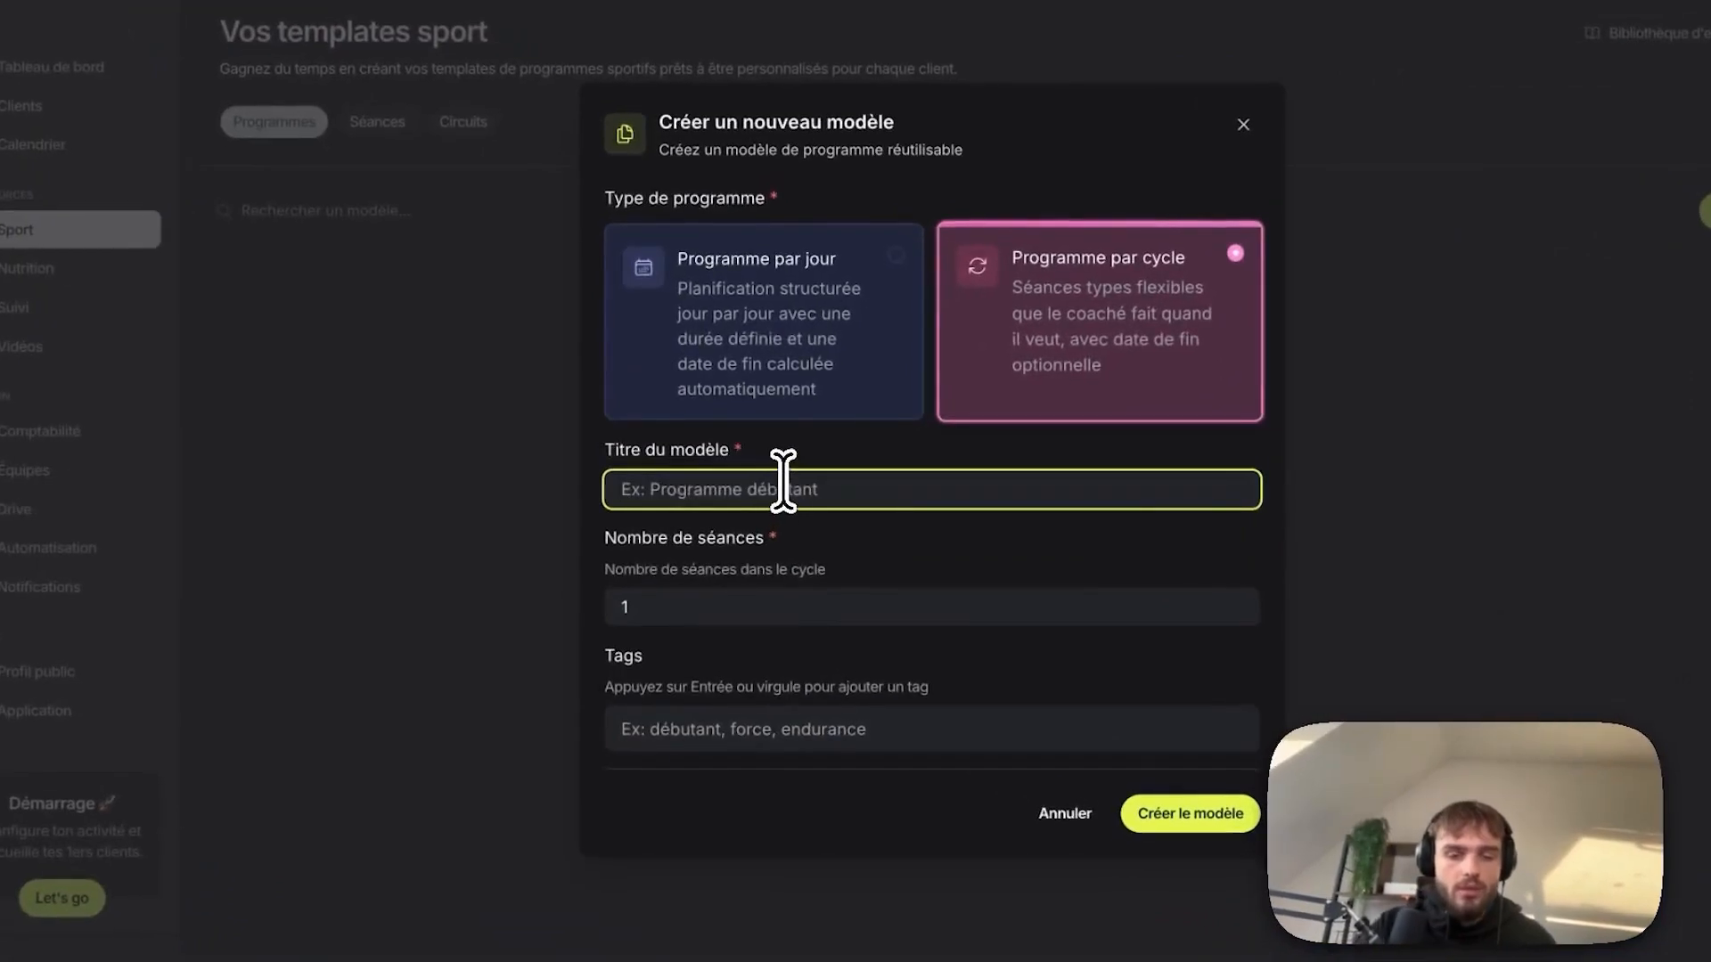
{"action": "type", "text": "Programme débutant"}
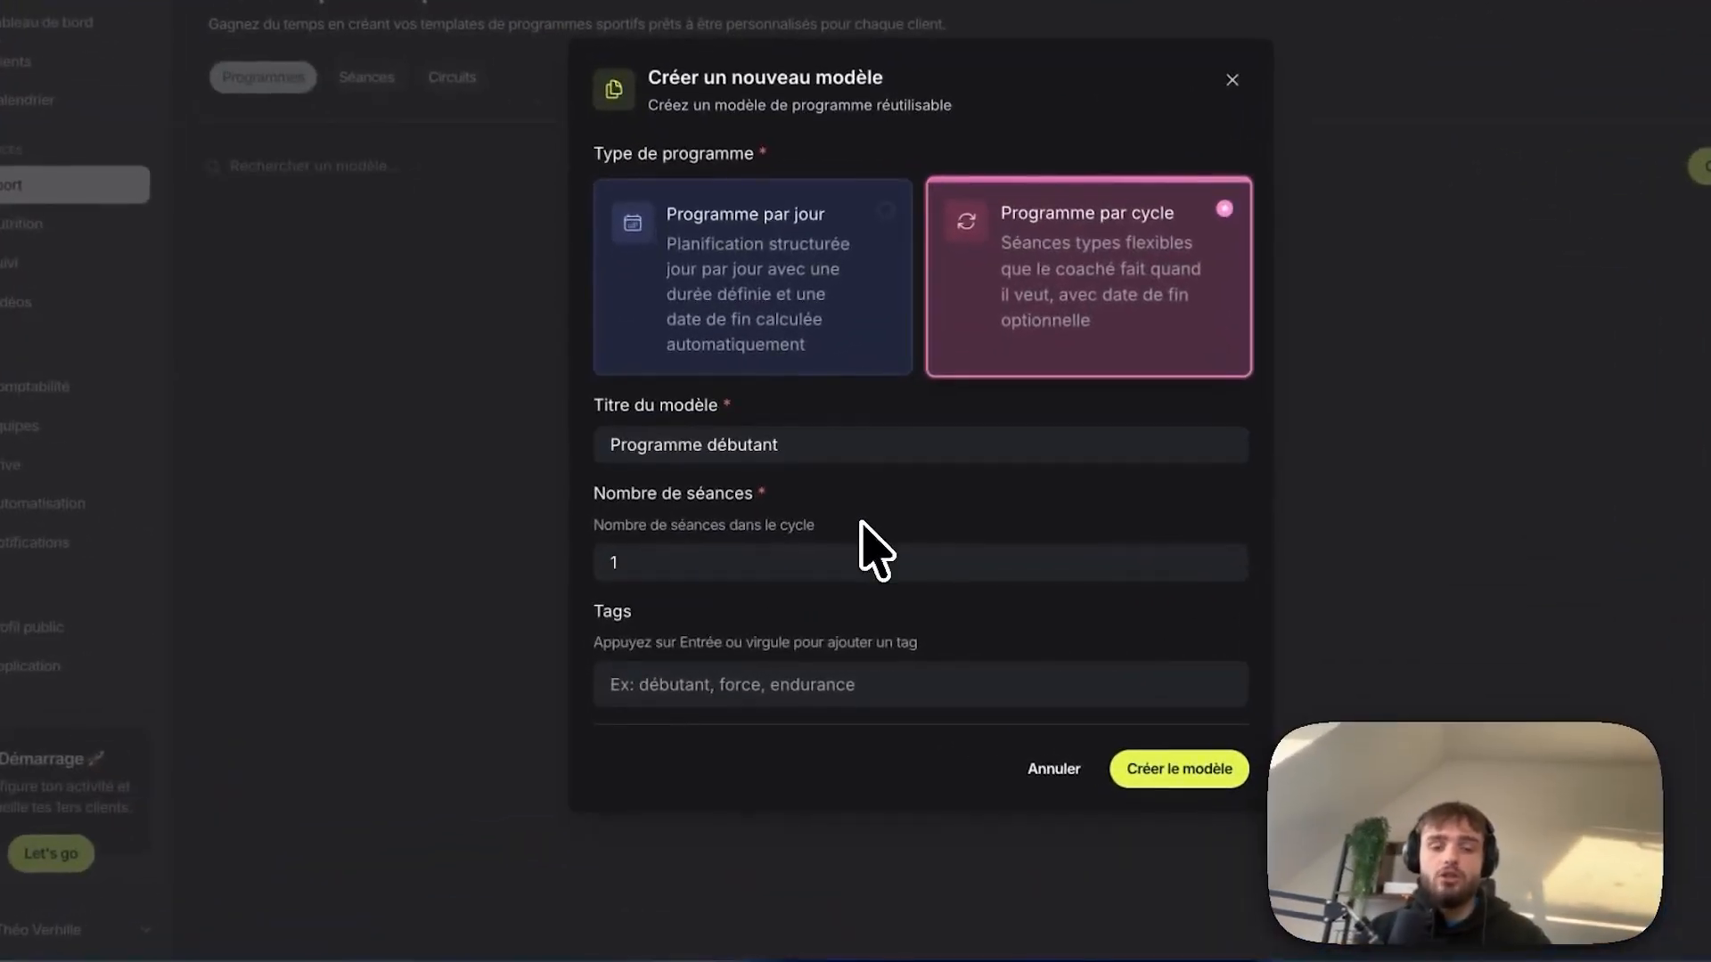
{"action": "left_click", "coordinate": [761, 557]}
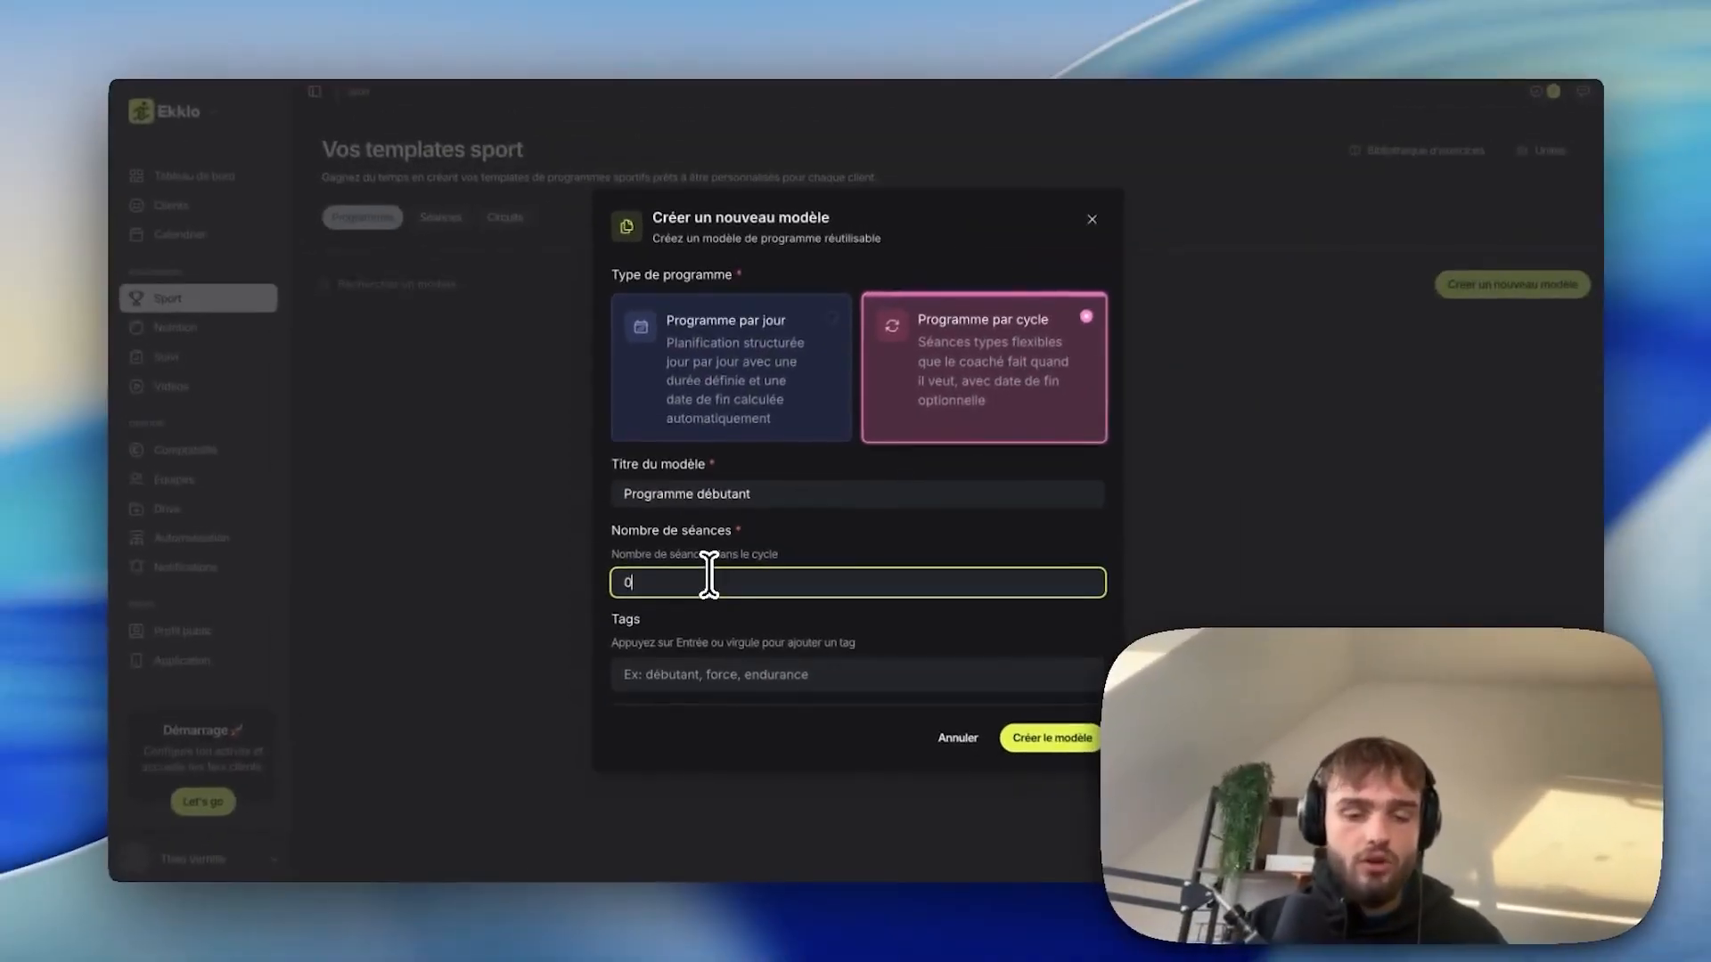
{"action": "key", "text": "BackSpace"}
{"action": "type", "text": "3"}
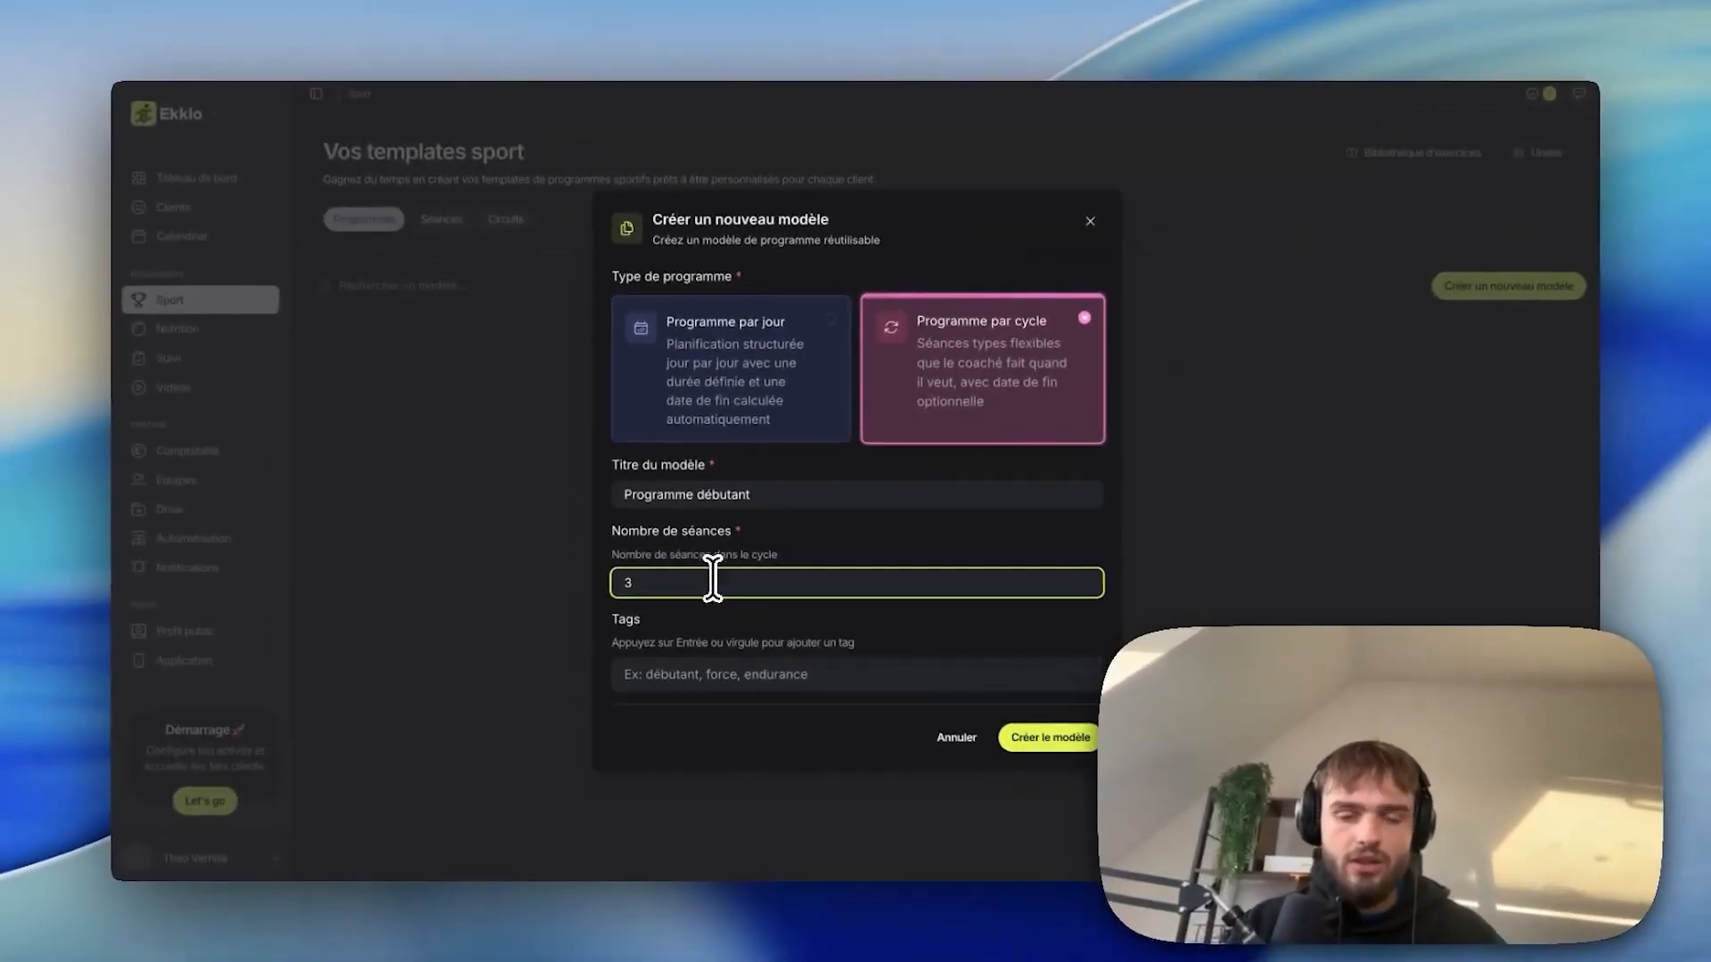
{"action": "left_click", "coordinate": [1064, 740]}
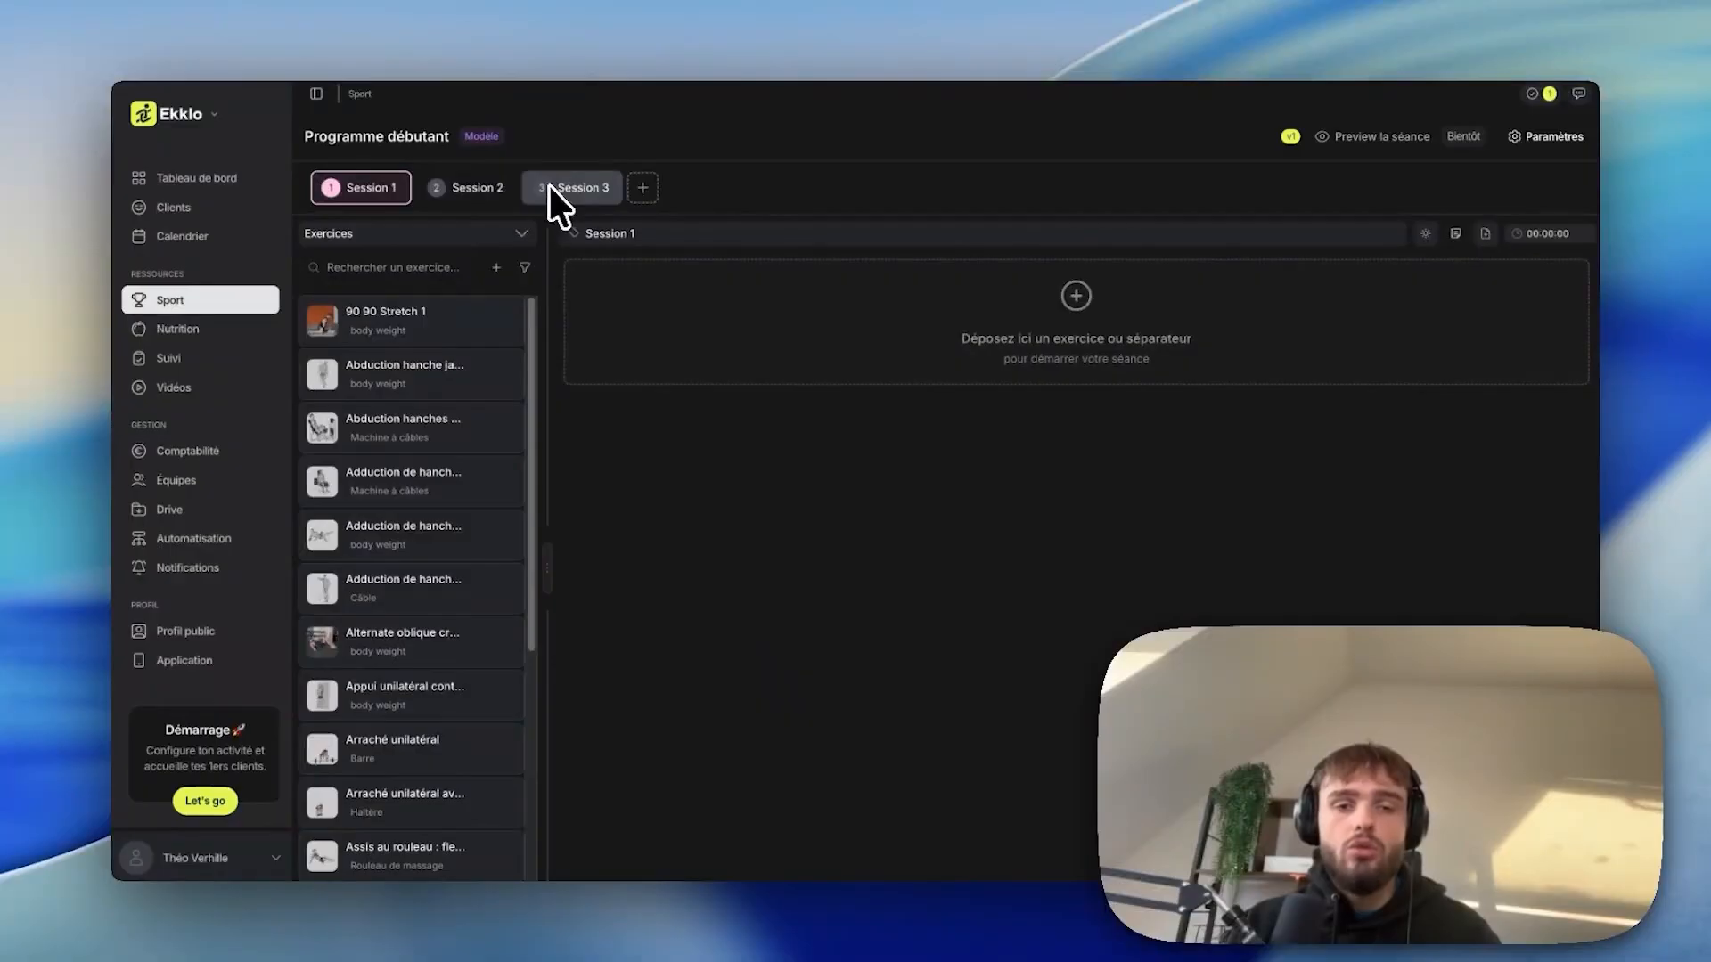
Replace the session names with Push, Pull and Legs.
{"action": "left_click", "coordinate": [642, 187]}
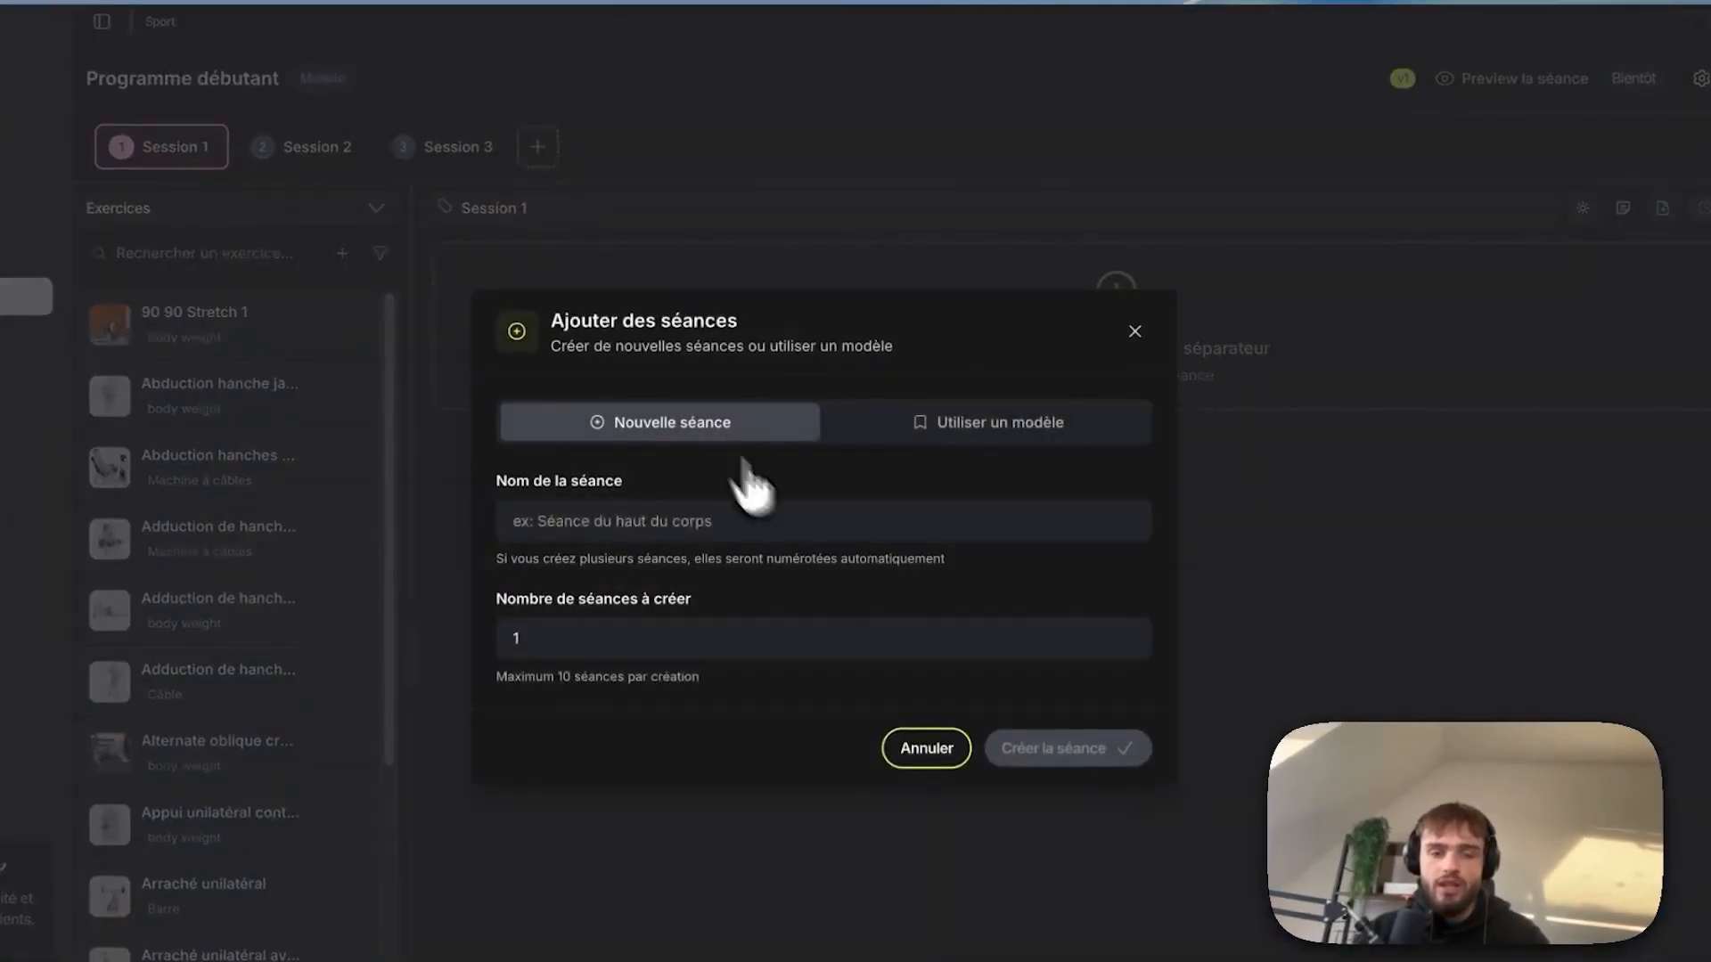
{"action": "key", "text": "Escape"}
{"action": "left_click_drag", "start_coordinate": [107, 79], "coordinate": [231, 80]}
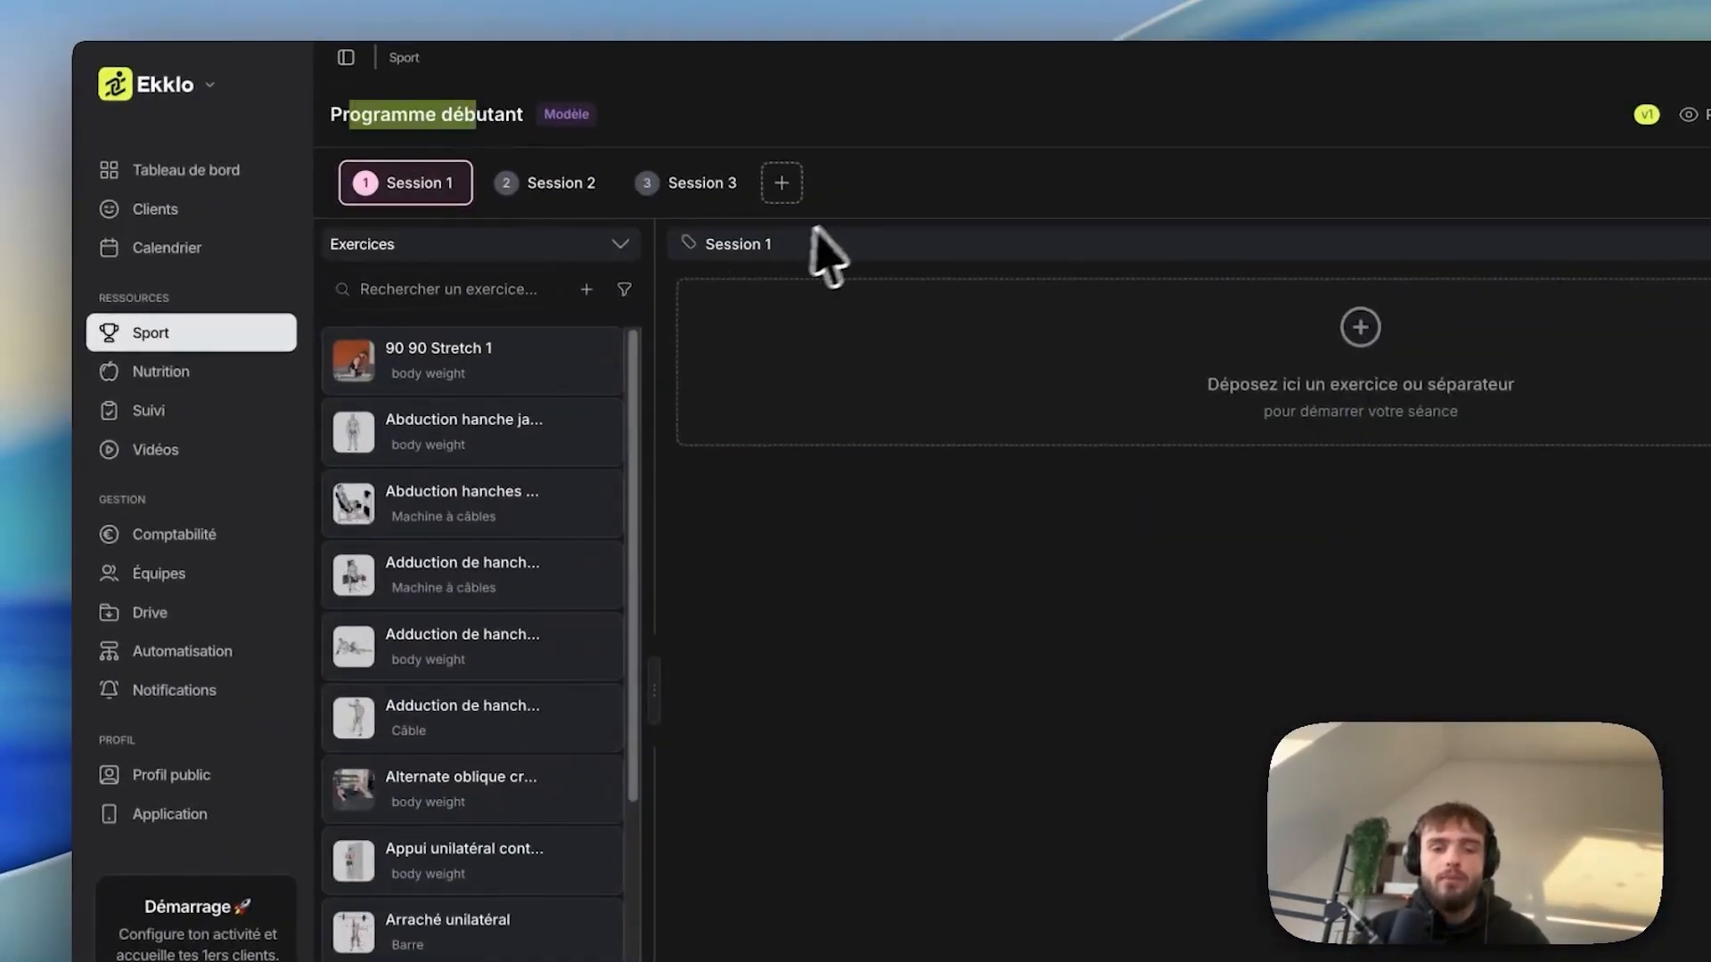
{"action": "left_click", "coordinate": [778, 244]}
{"action": "left_click_drag", "start_coordinate": [825, 246], "coordinate": [700, 252]}
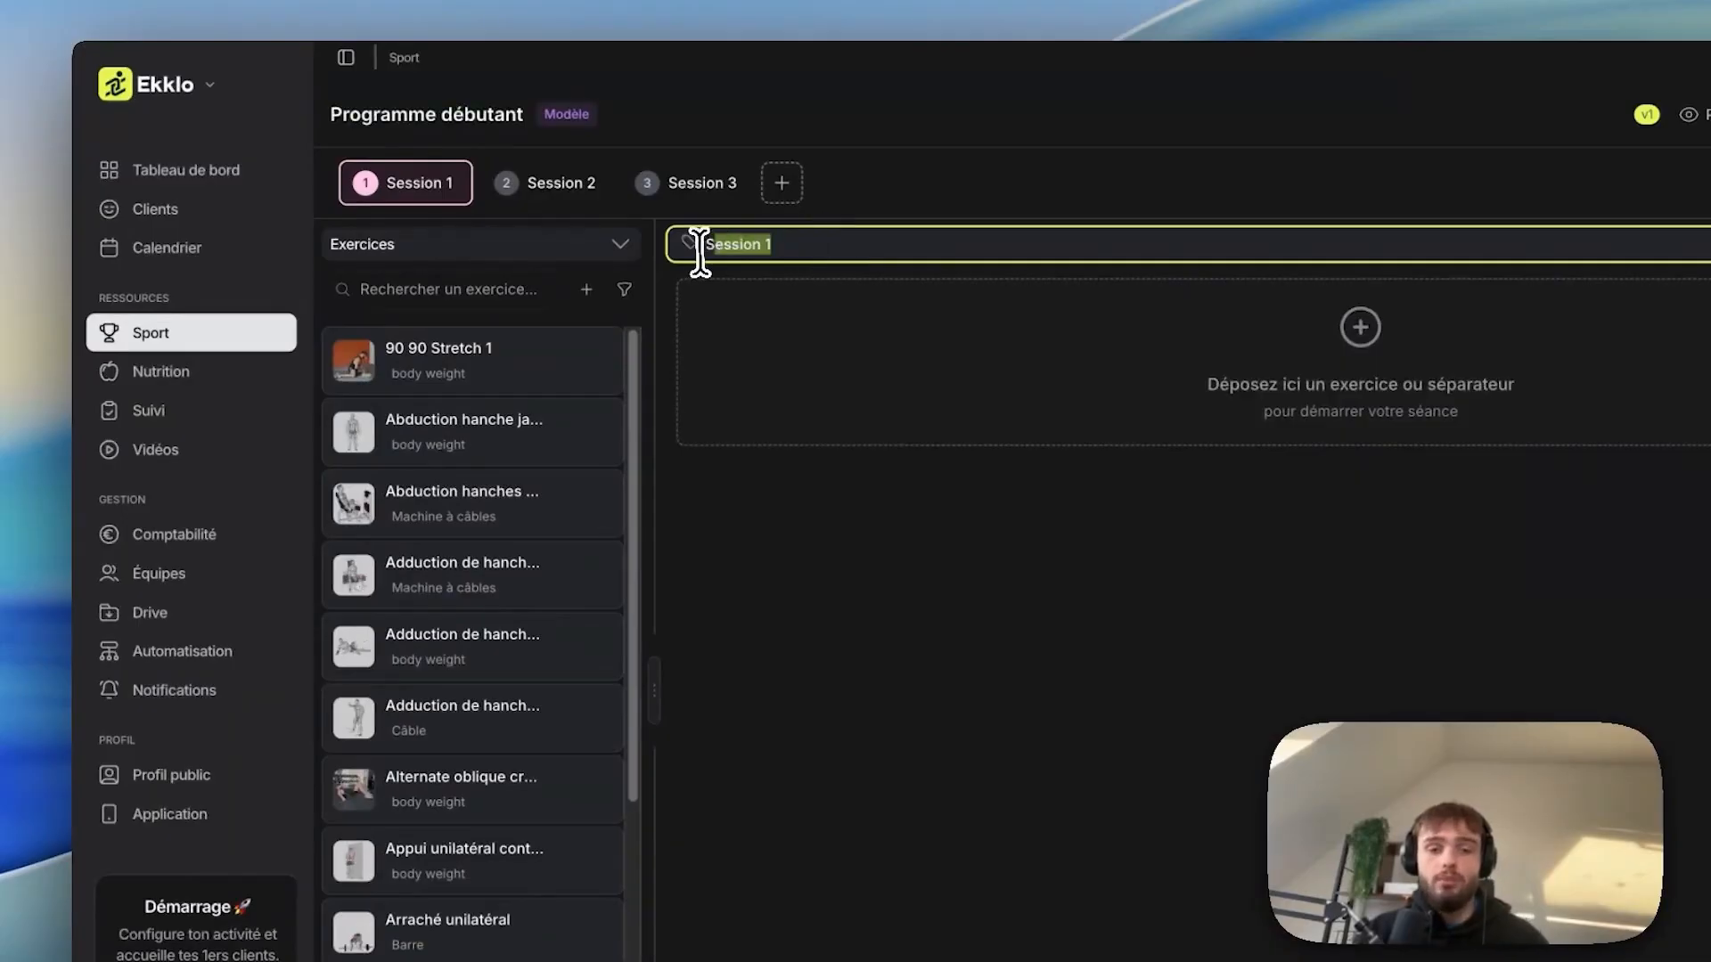
{"action": "key", "text": "BackSpace"}
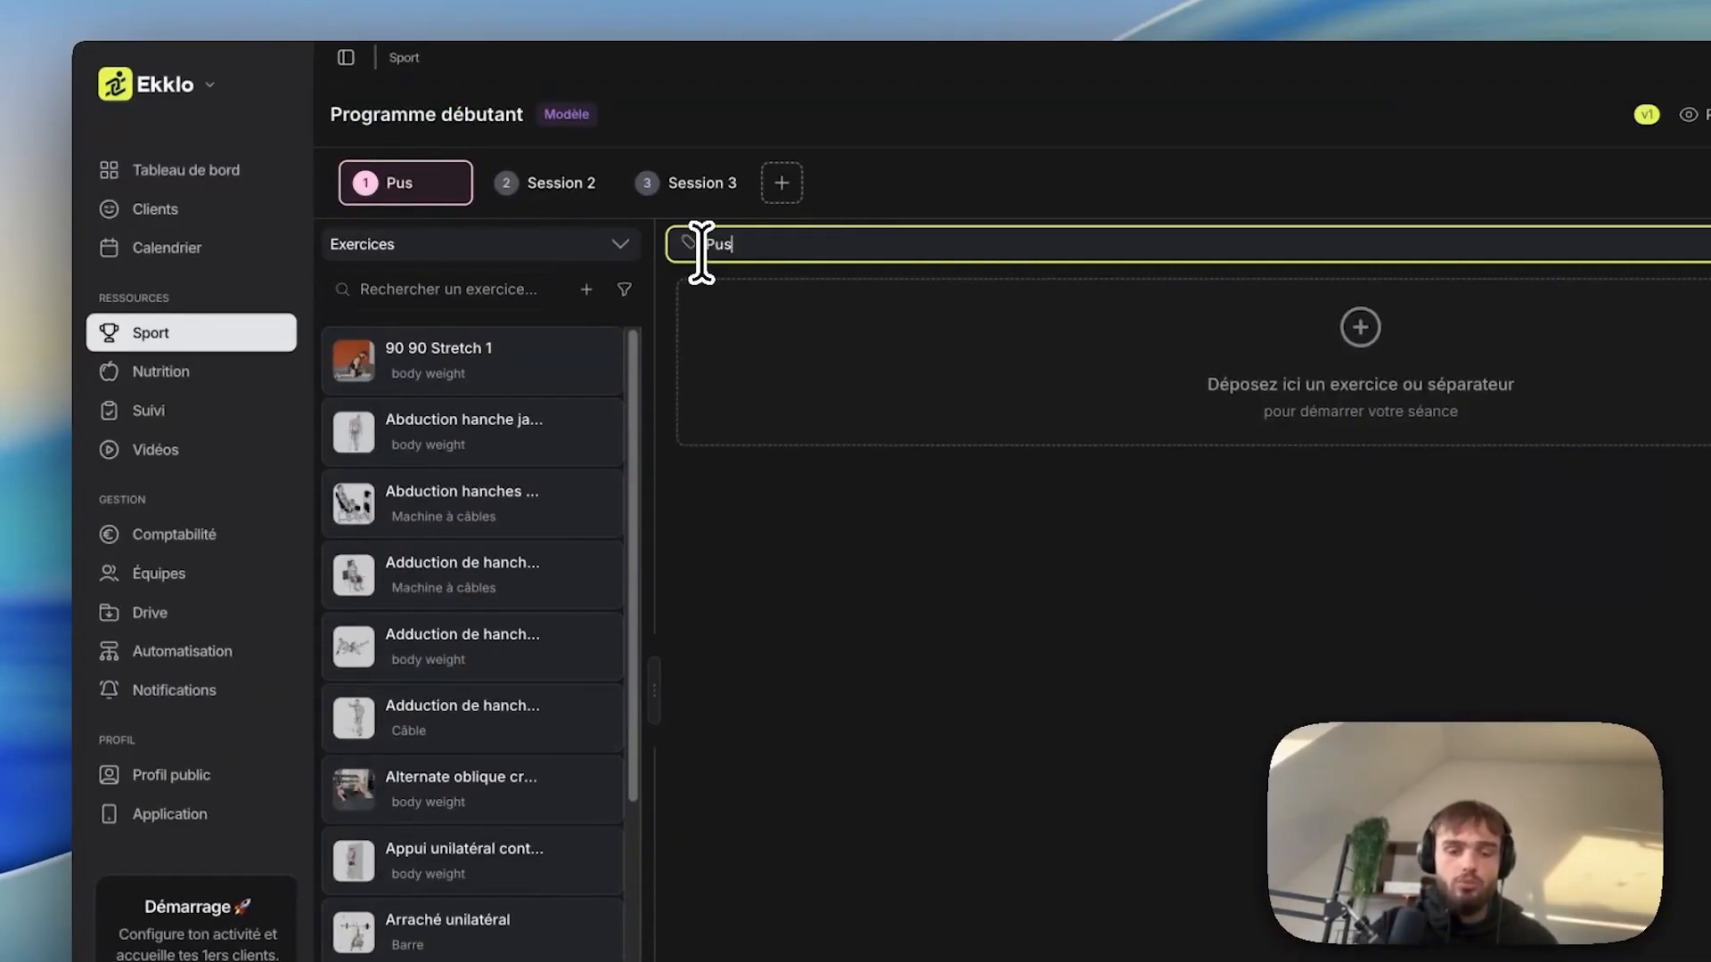
{"action": "left_click", "coordinate": [544, 182]}
{"action": "triple_click", "coordinate": [743, 242]}
{"action": "type", "text": "P"}
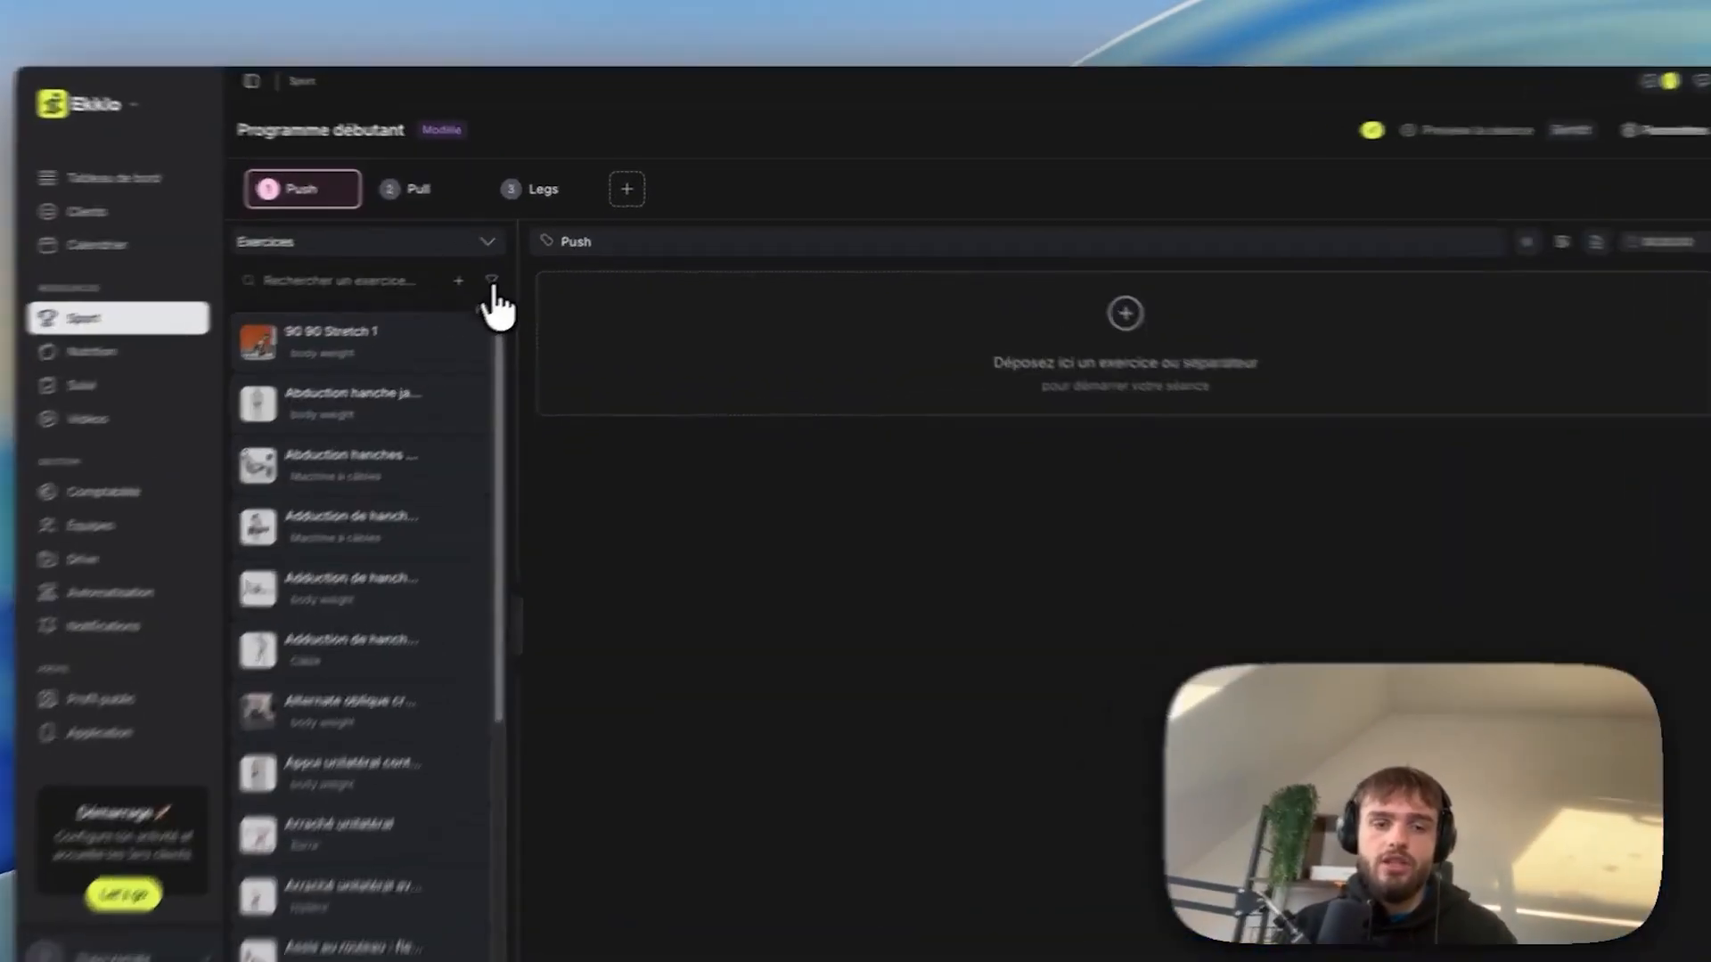
Collapse the body parts, targeted parts and equipment groups in the exercise filters, then close the filters.
{"action": "left_click", "coordinate": [525, 267]}
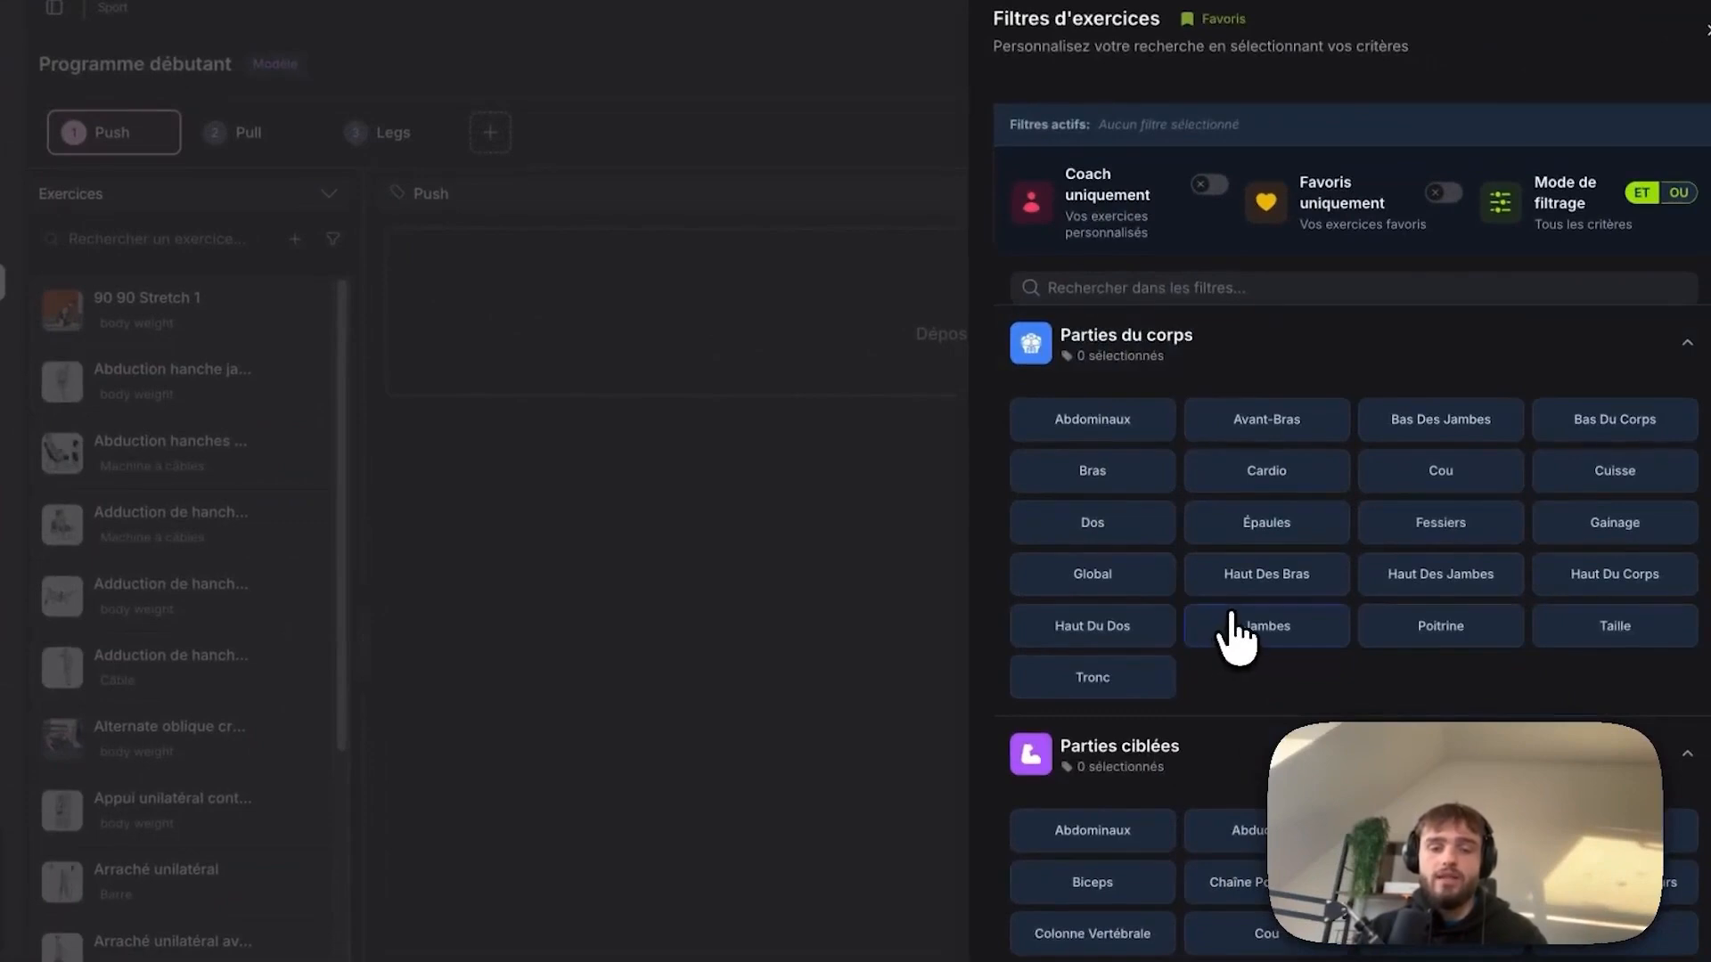
{"action": "scroll", "coordinate": [1232, 633], "scroll_direction": "down", "scroll_amount": 1}
{"action": "left_click", "coordinate": [1148, 323]}
{"action": "left_click", "coordinate": [1143, 398]}
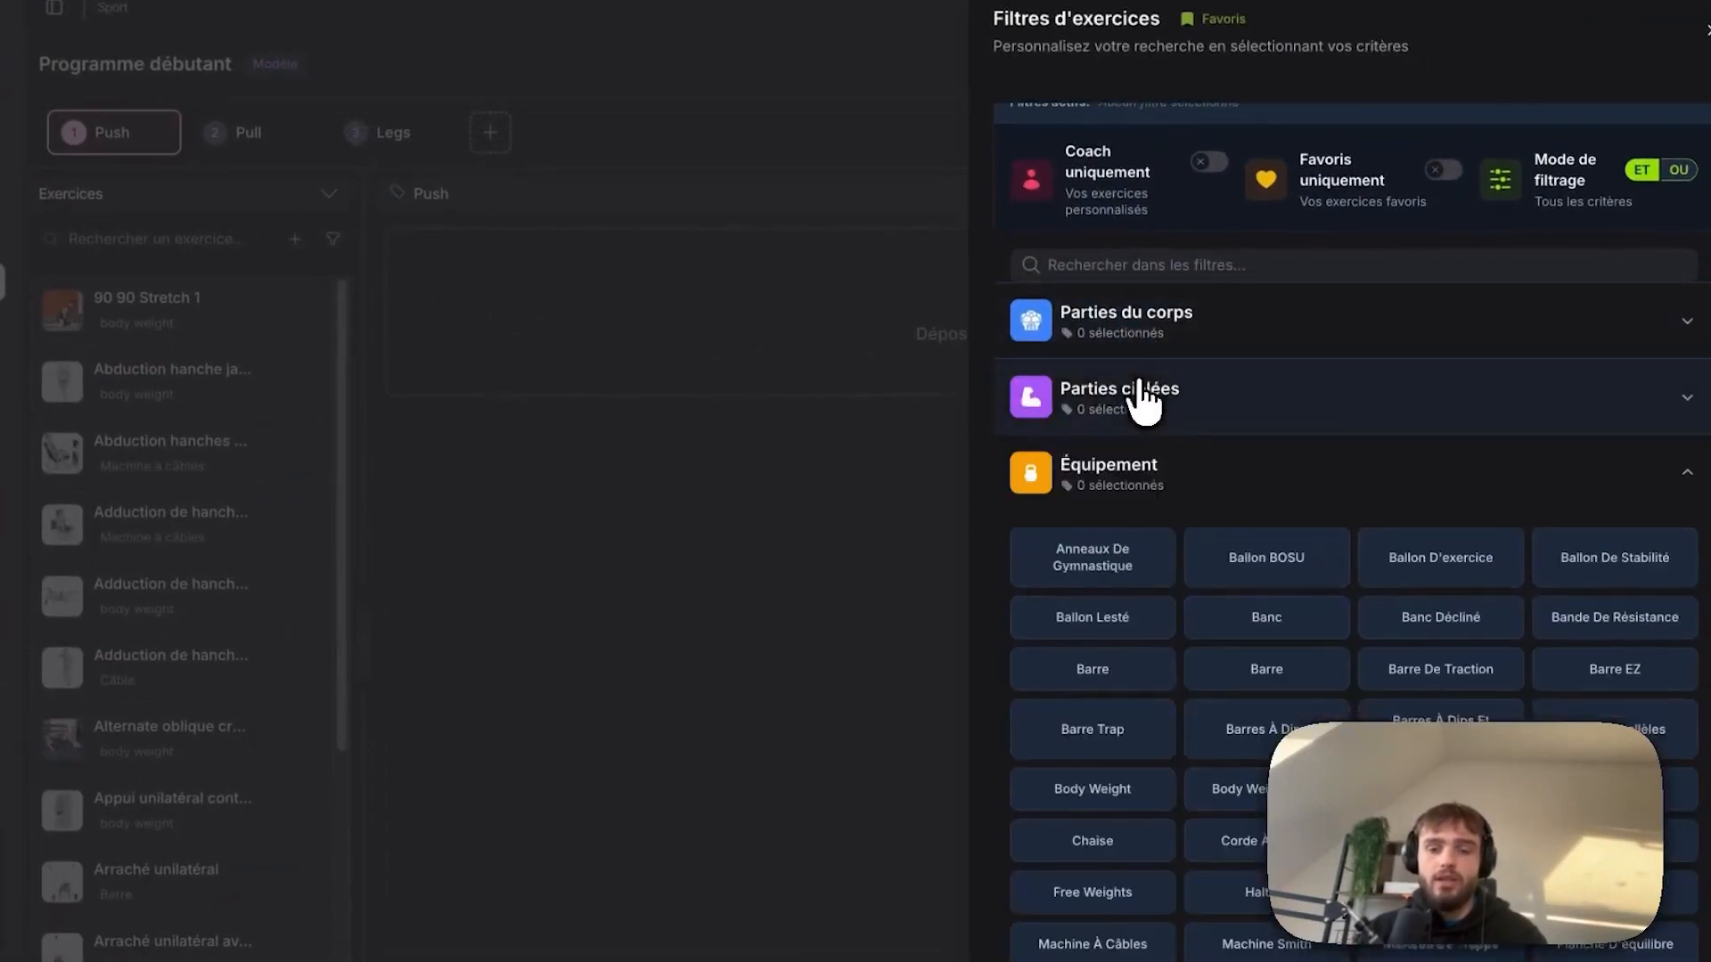
{"action": "left_click", "coordinate": [1145, 485]}
{"action": "left_click", "coordinate": [615, 500]}
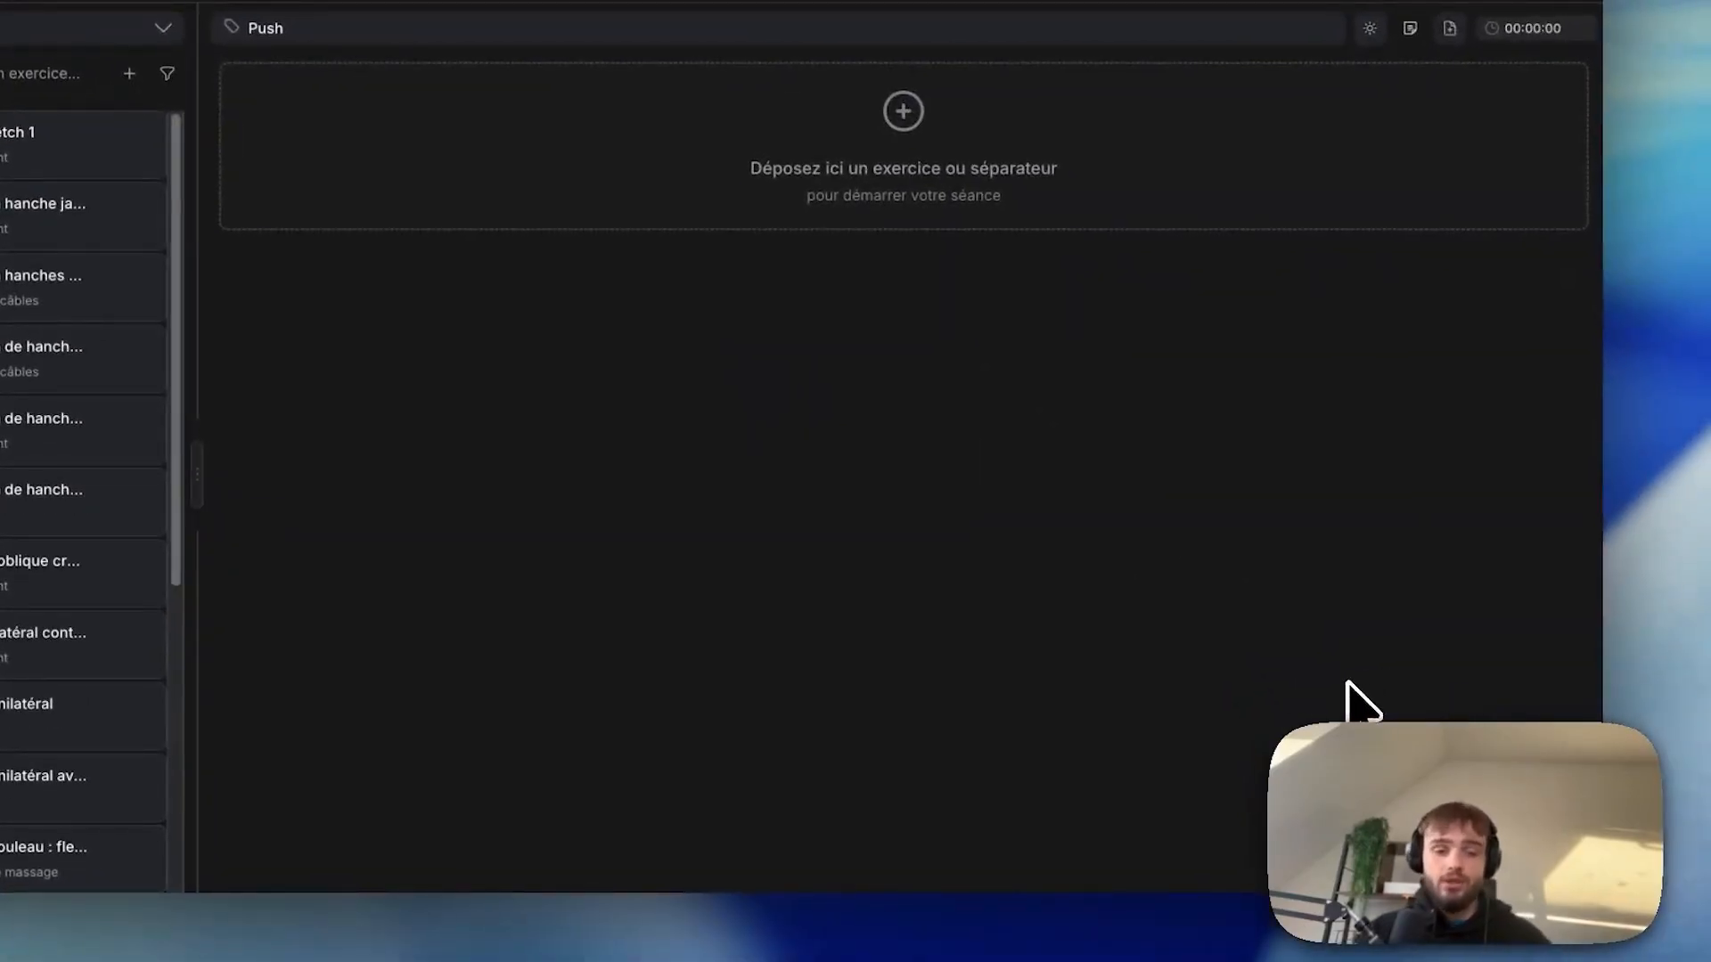
Place 90 90 Stretch 1 in Push, keep weight as load unit, and switch reps to Interval Reps.
{"action": "left_click_drag", "start_coordinate": [356, 308], "coordinate": [1216, 268]}
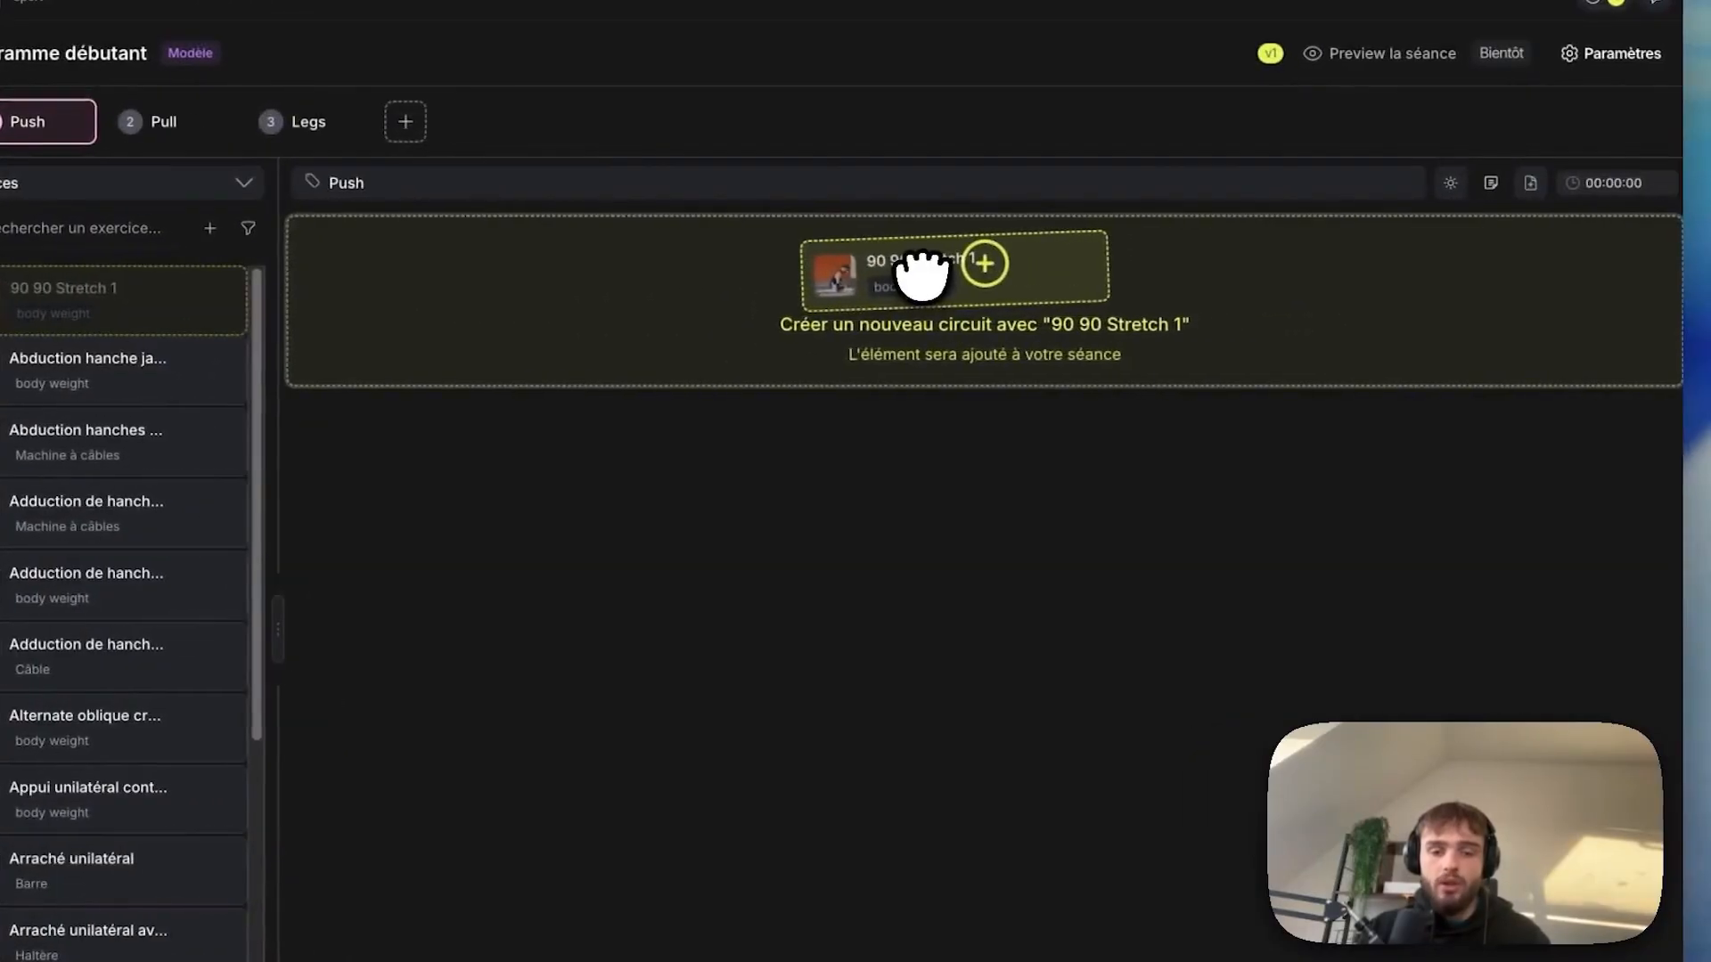
{"action": "left_click_drag", "start_coordinate": [922, 277], "coordinate": [918, 303]}
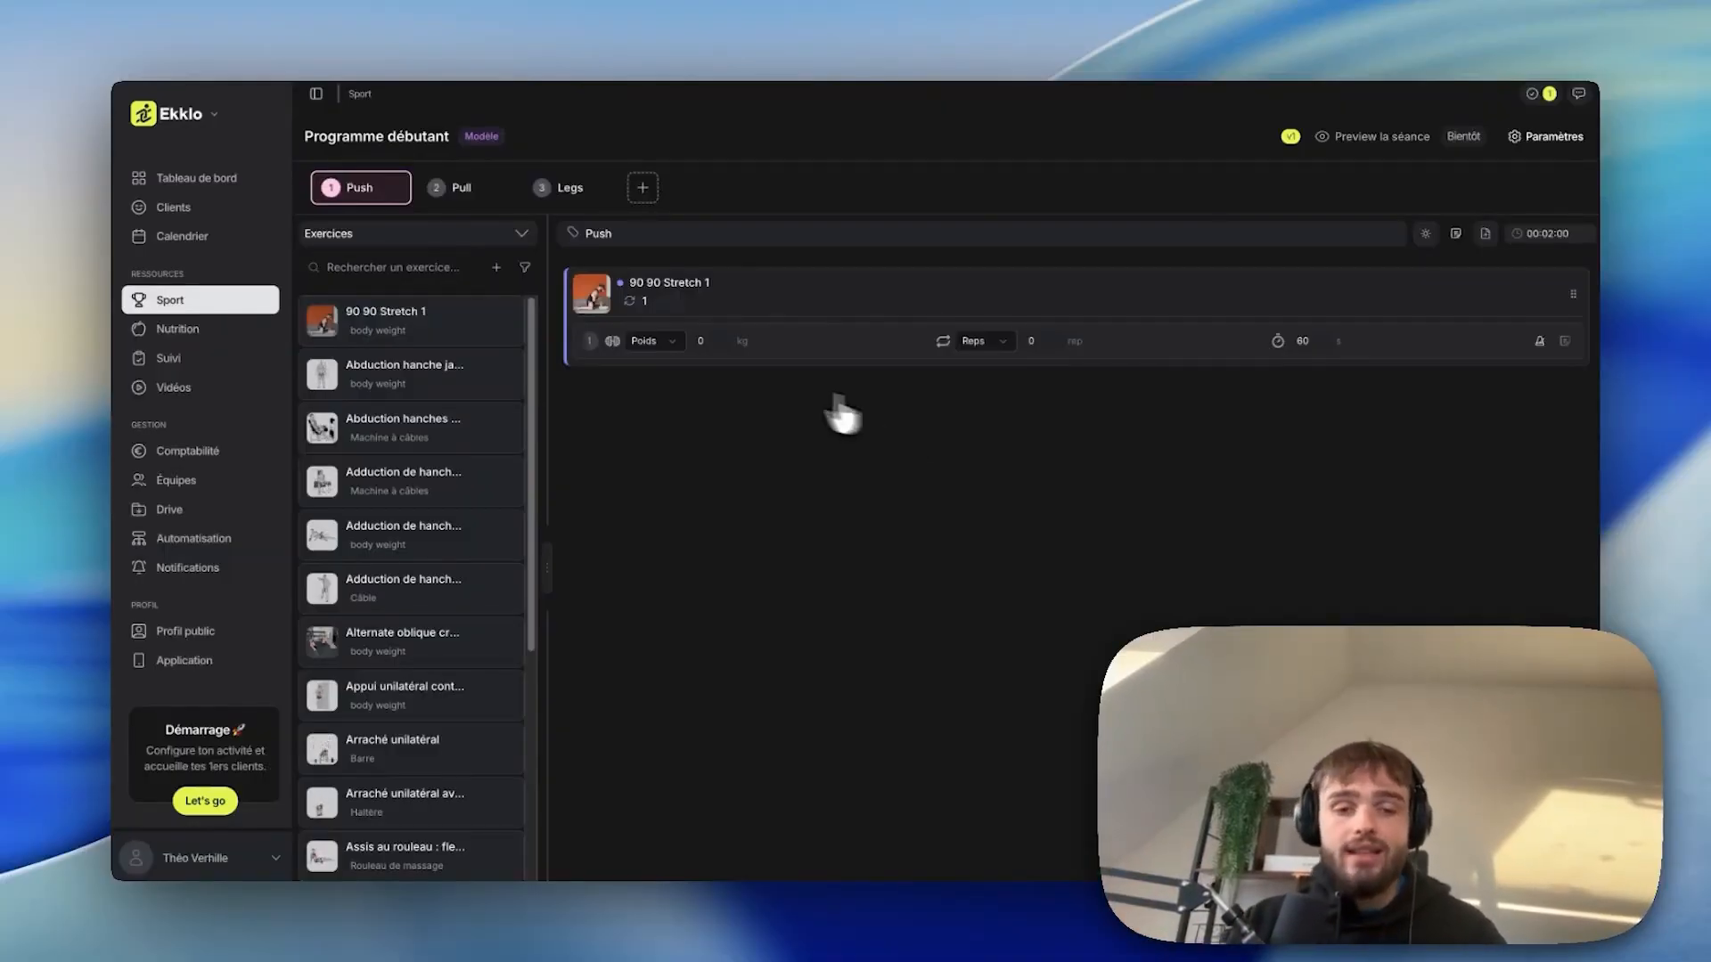
{"action": "left_click", "coordinate": [651, 341]}
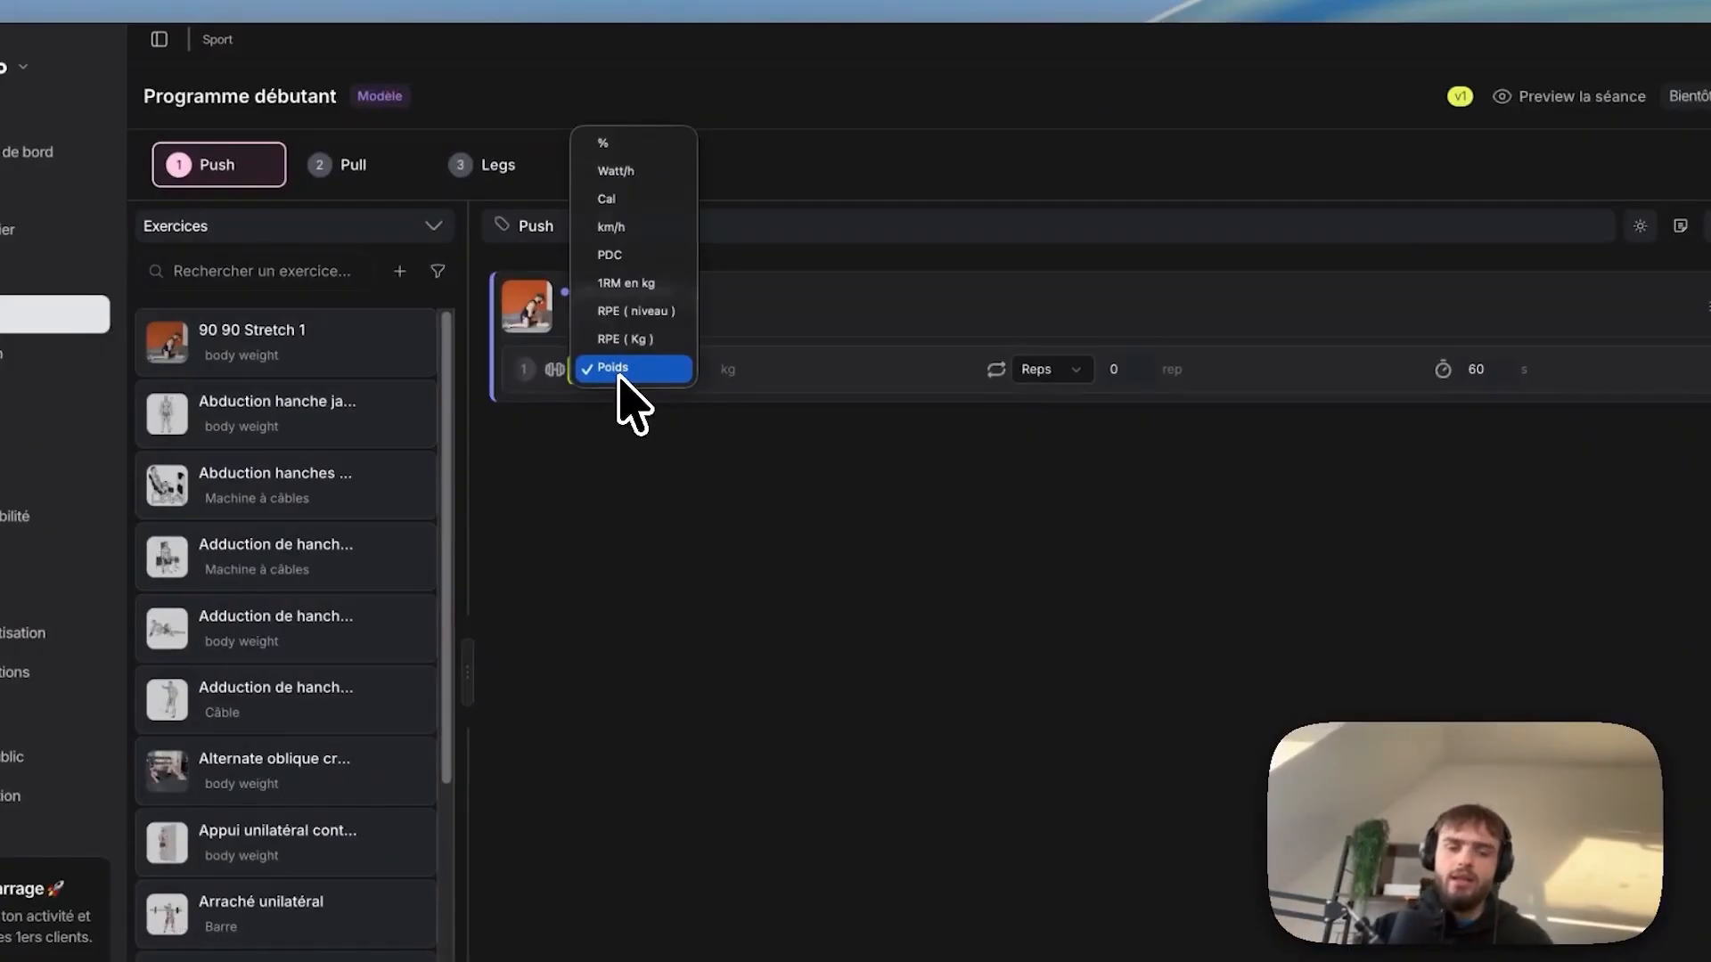
{"action": "left_click", "coordinate": [619, 368]}
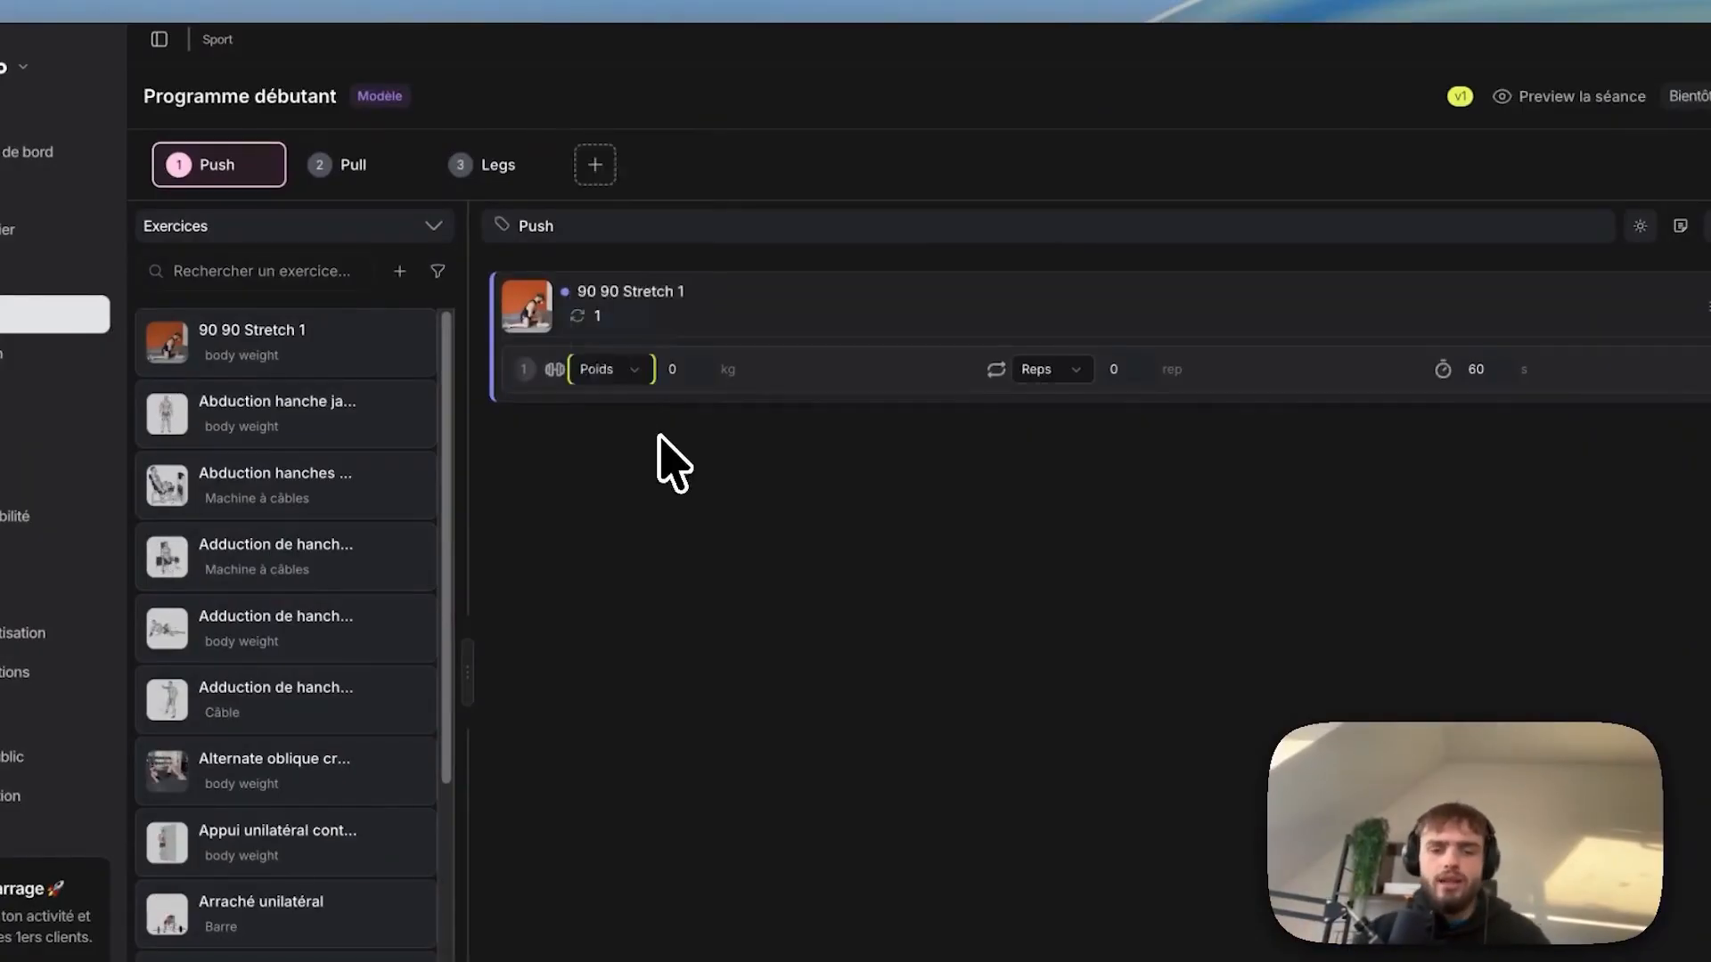
{"action": "left_click", "coordinate": [1050, 370]}
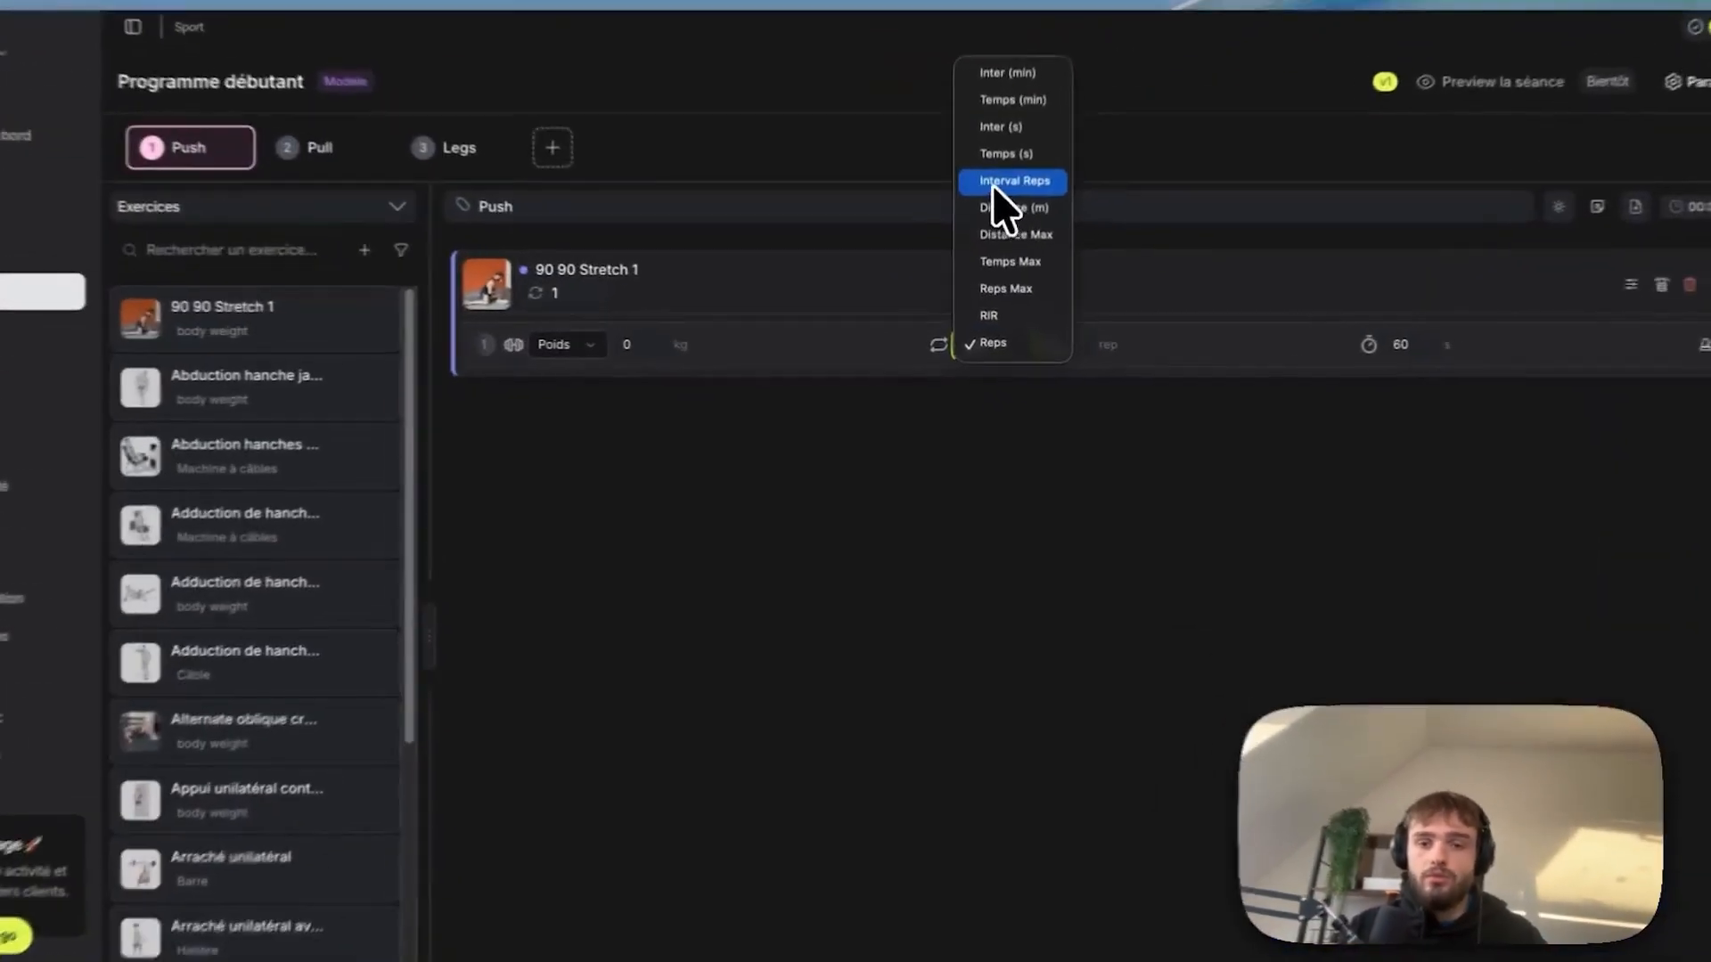
{"action": "left_click", "coordinate": [1001, 213]}
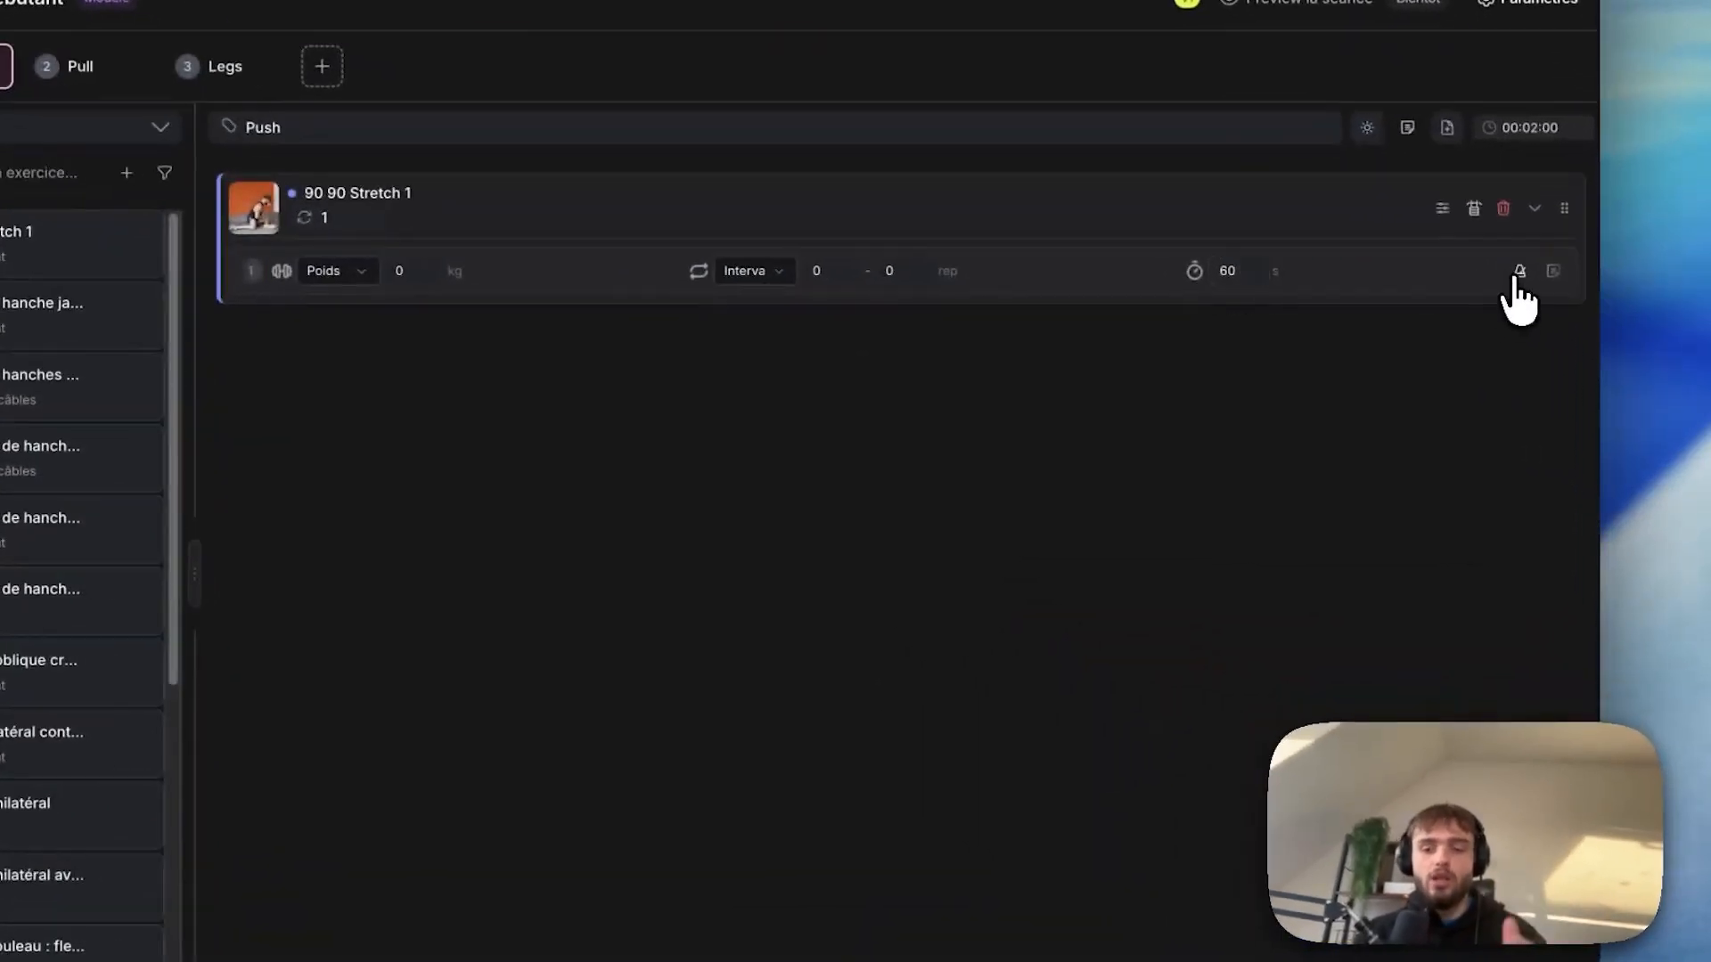
Give the 90 90 Stretch 1 set an execution tempo of 01/01/10/01 (13 s).
{"action": "left_click", "coordinate": [1518, 272]}
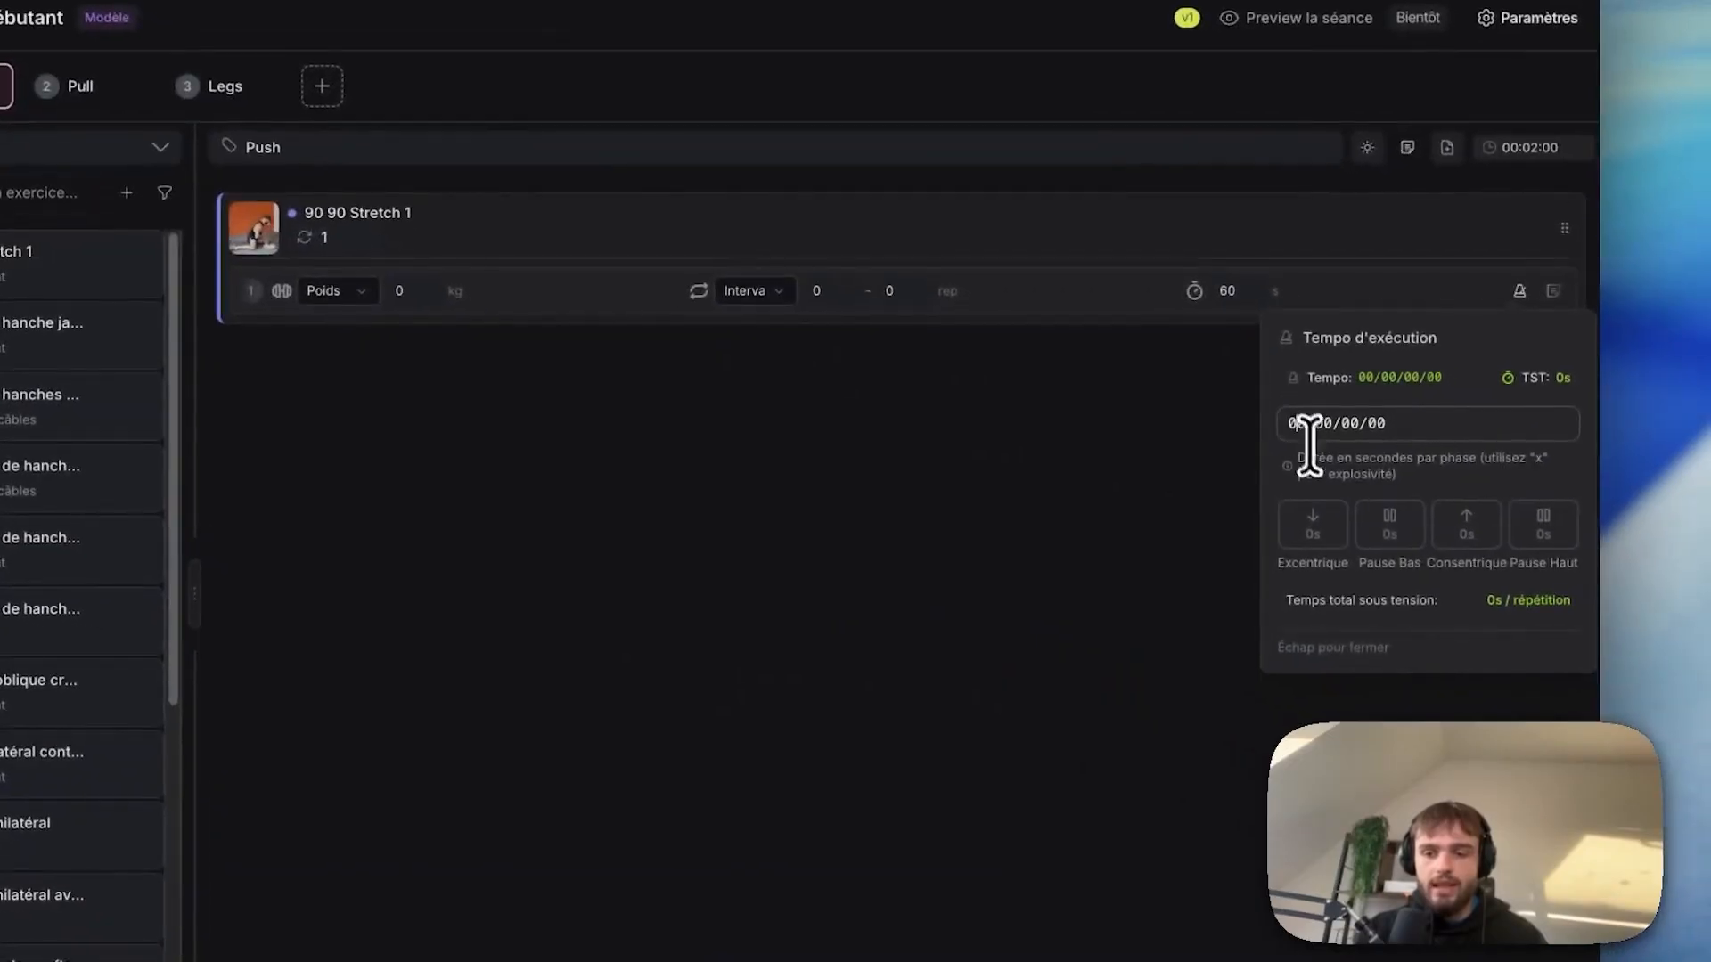
{"action": "type", "text": "01/01/10/01"}
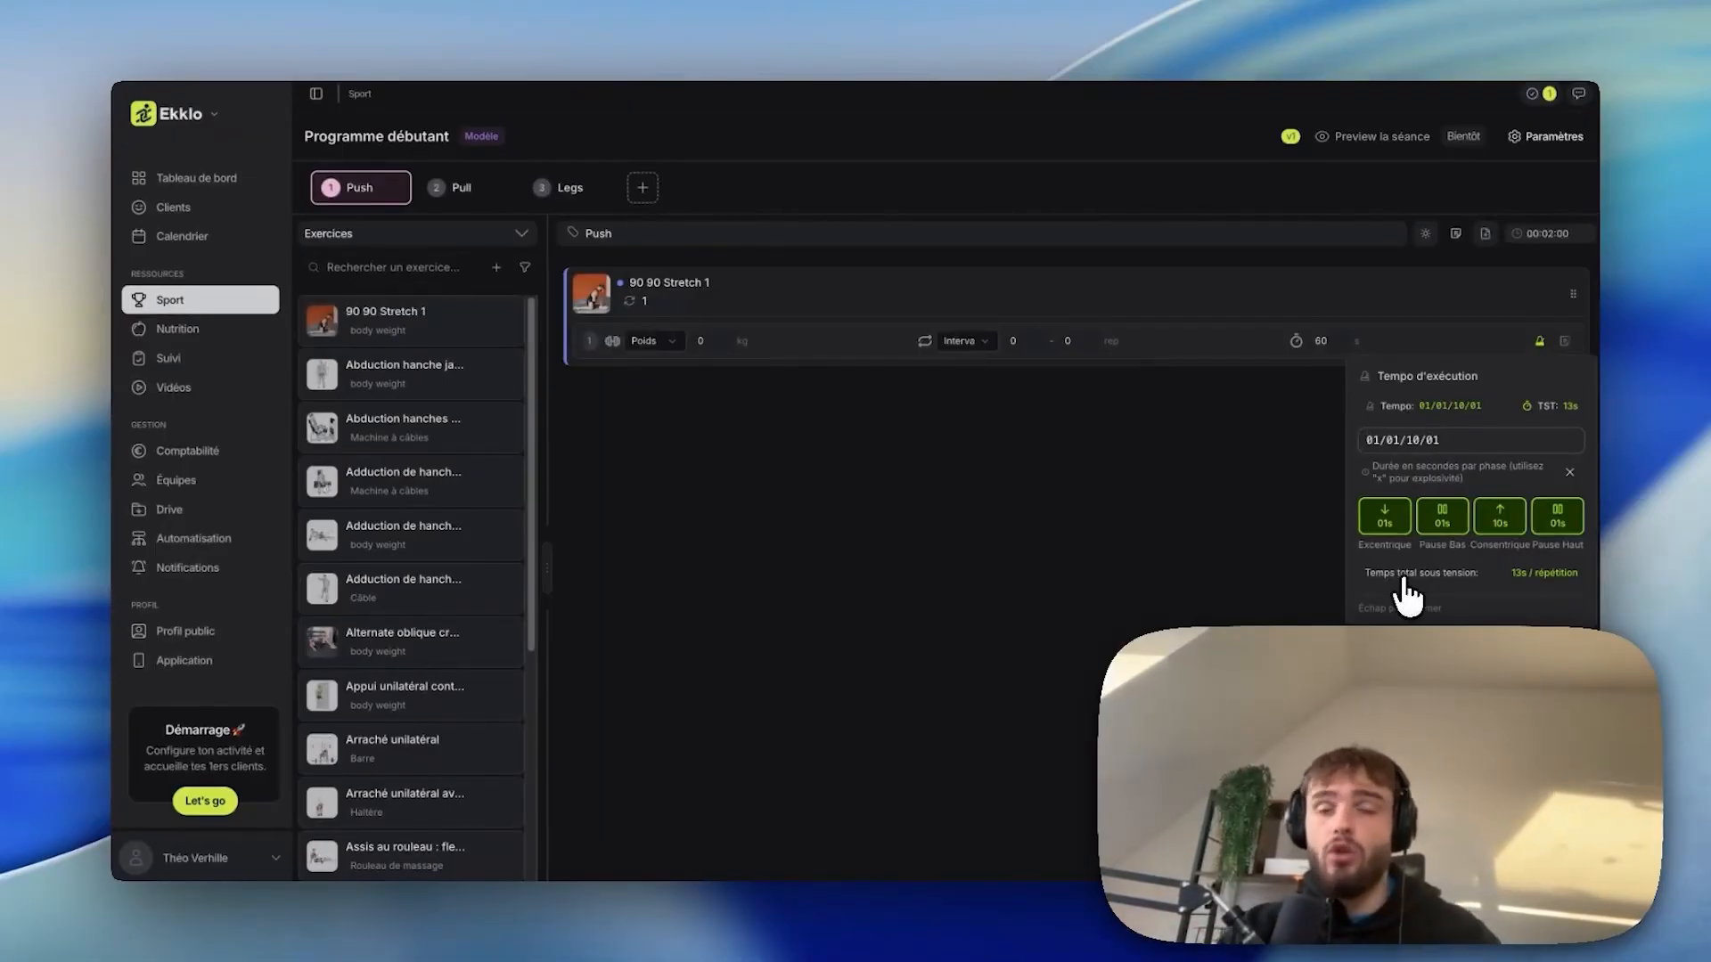
{"action": "left_click", "coordinate": [1216, 581]}
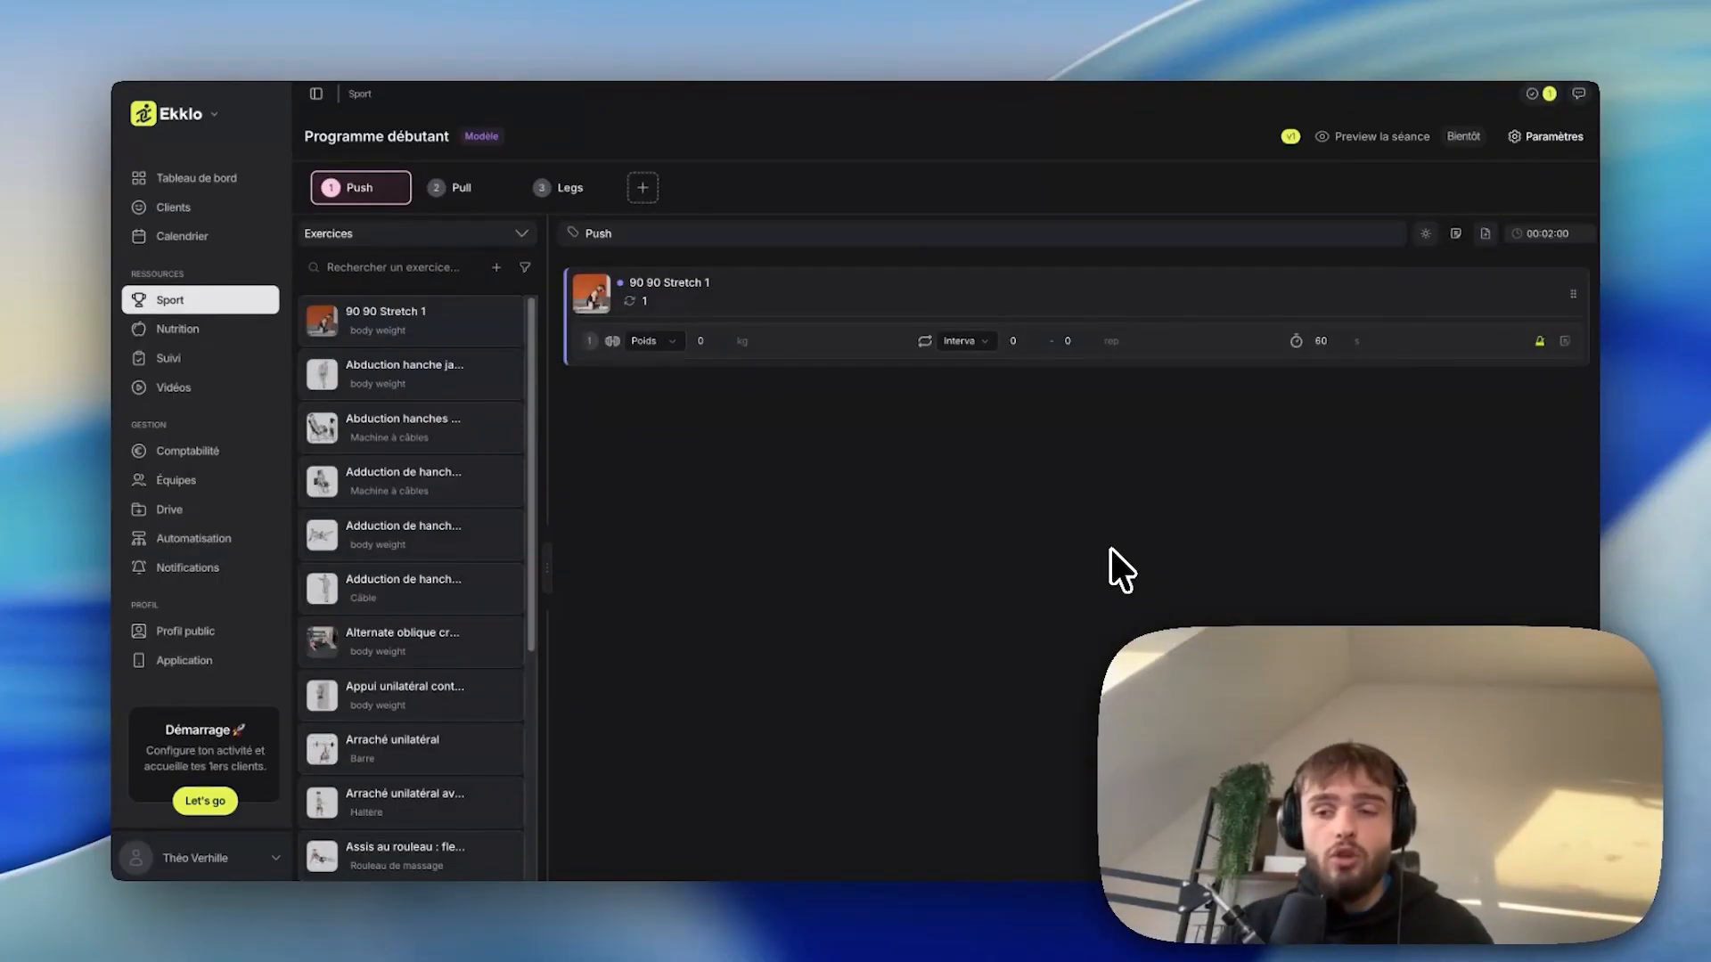
Add two adduction exercises and Traction as variants of 90 90 Stretch 1.
{"action": "left_click", "coordinate": [1505, 294]}
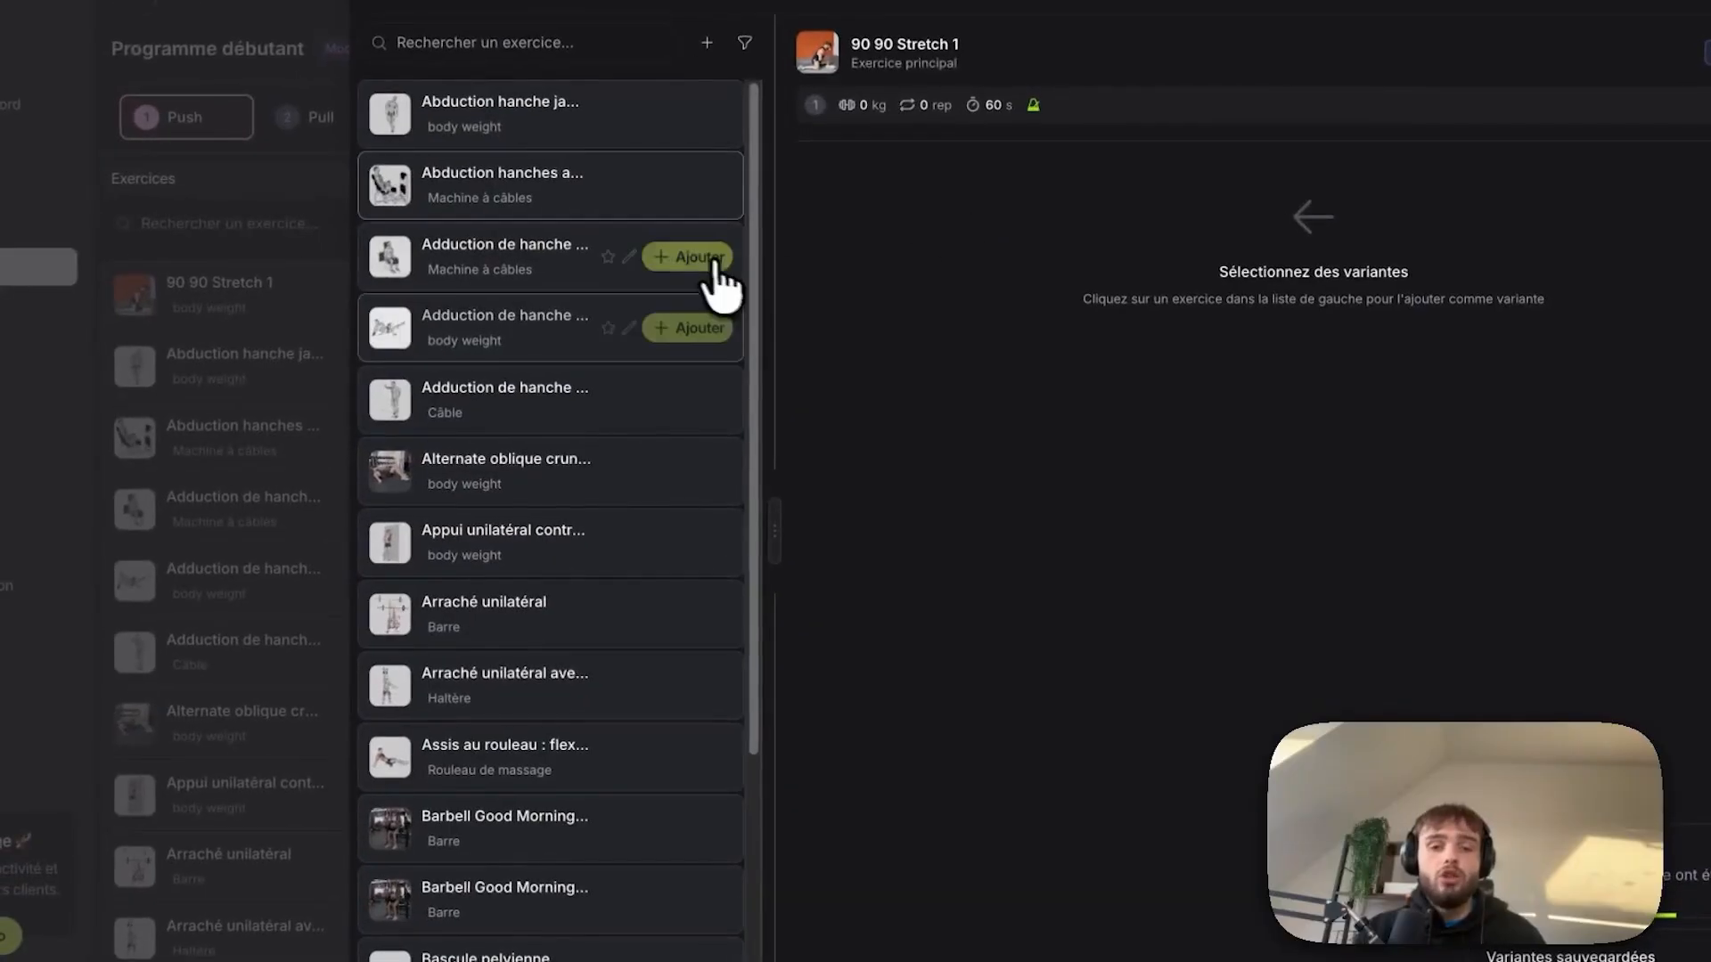
{"action": "left_click", "coordinate": [753, 292]}
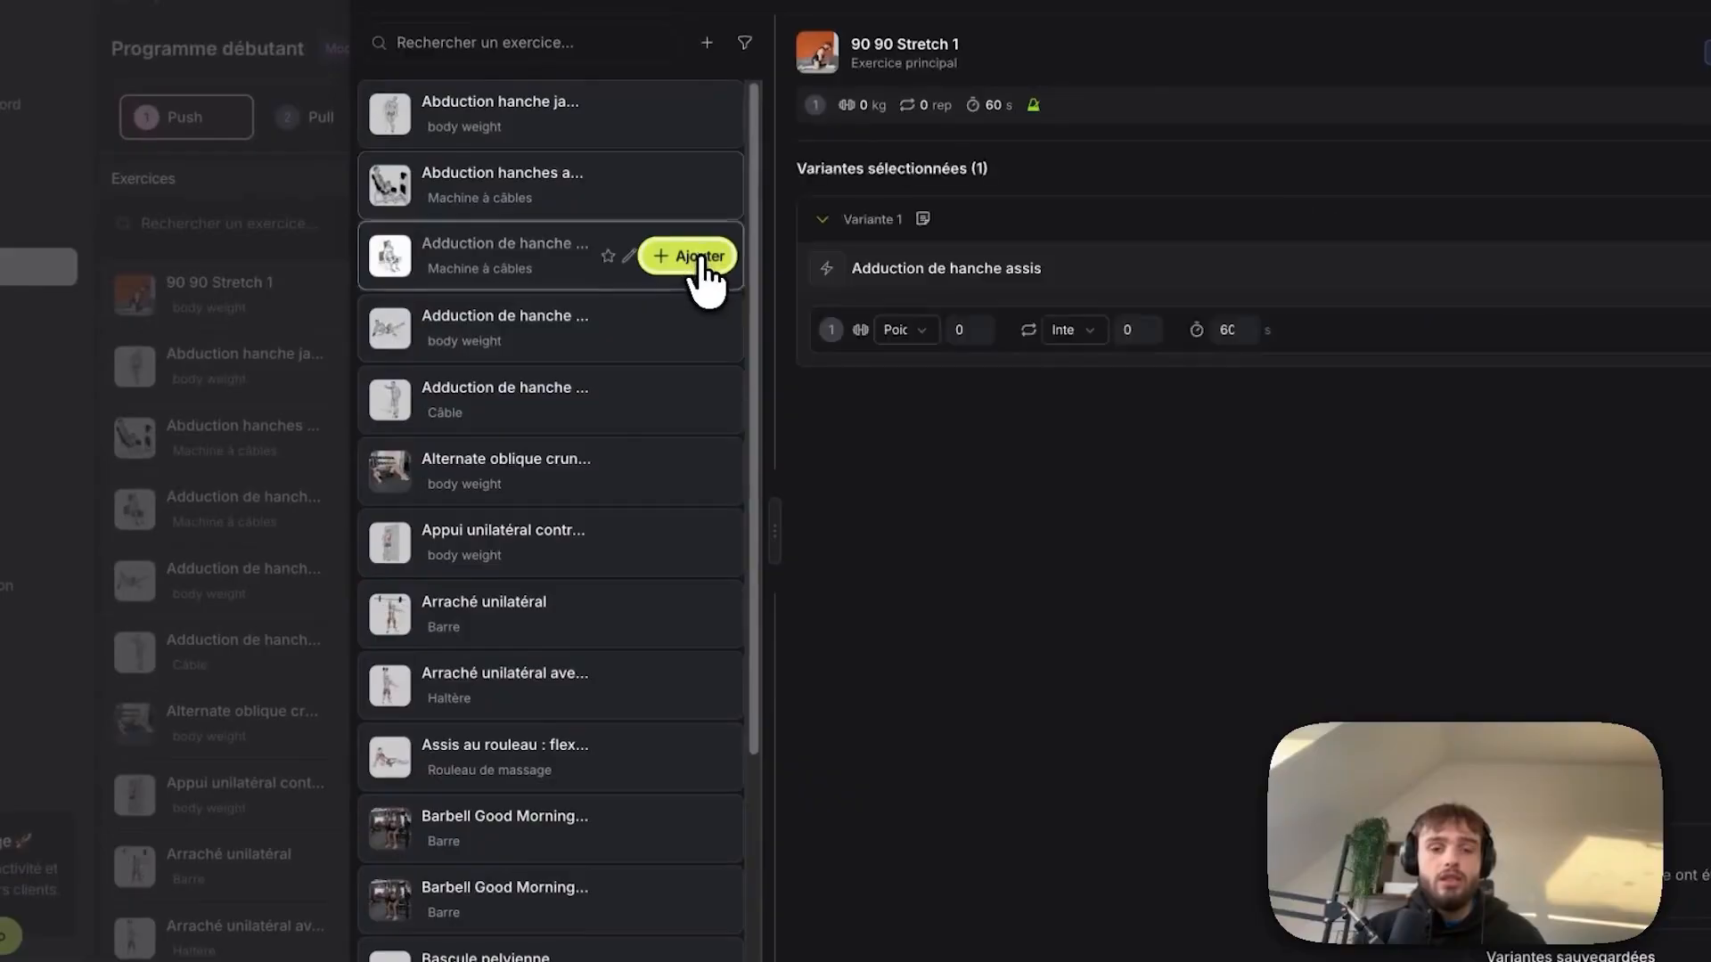
{"action": "left_click", "coordinate": [753, 345]}
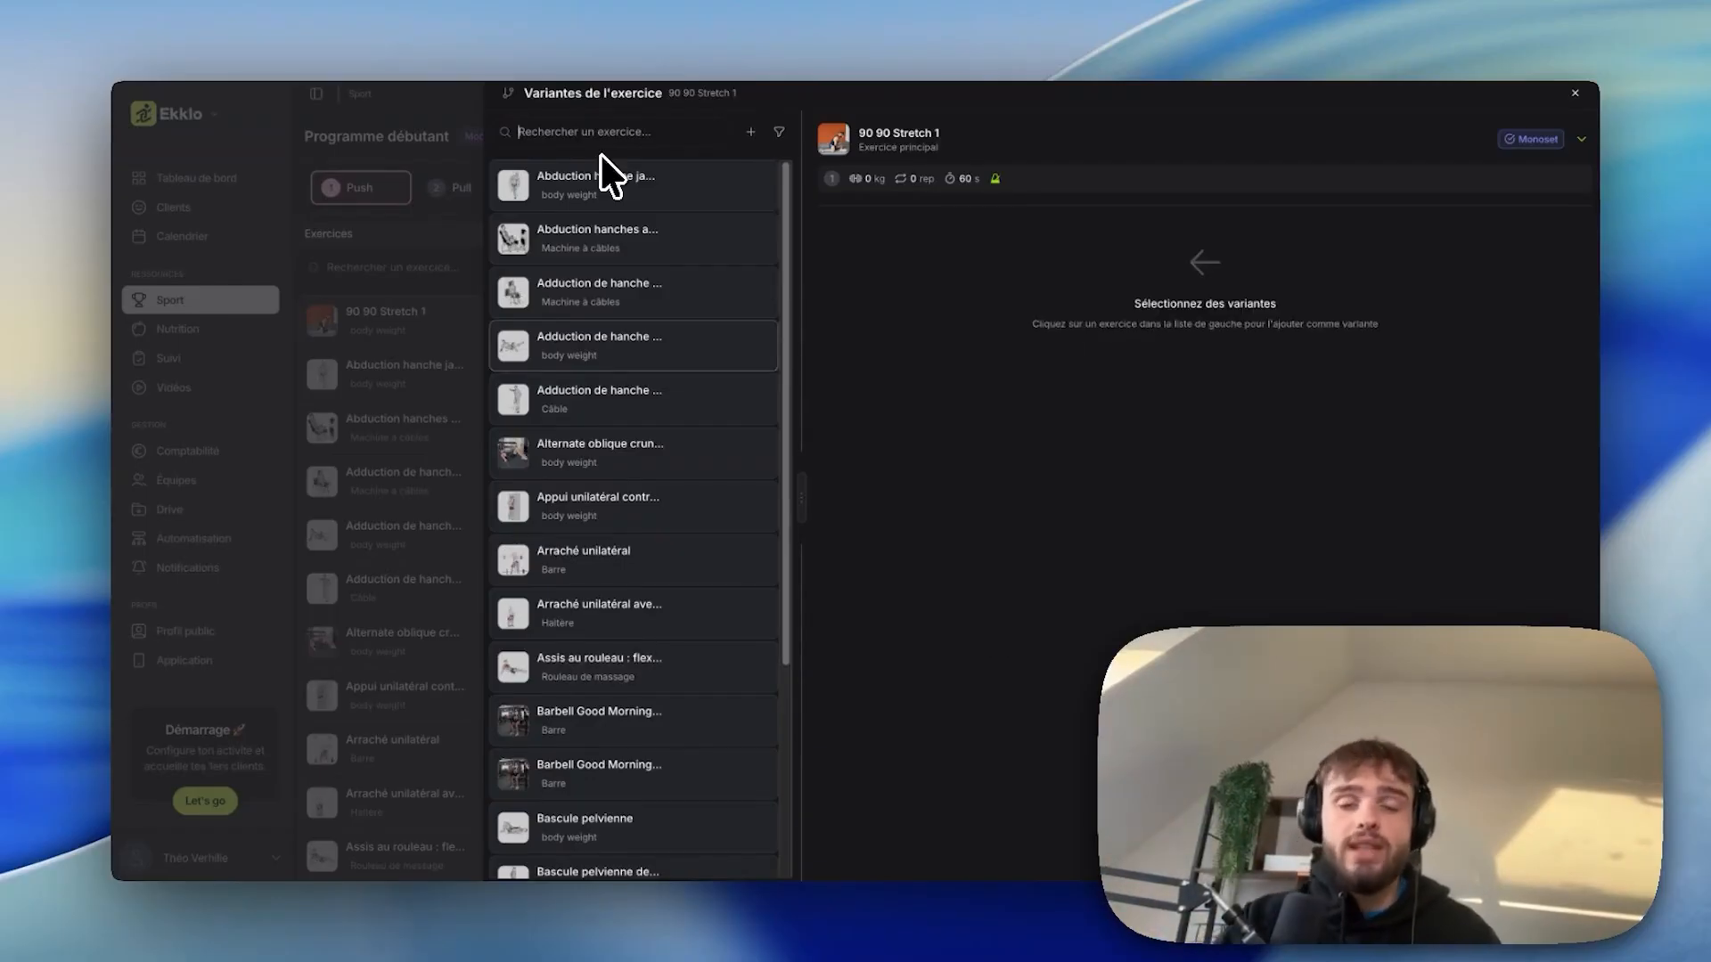
{"action": "type", "text": "trac"}
{"action": "mouse_move", "coordinate": [638, 172]}
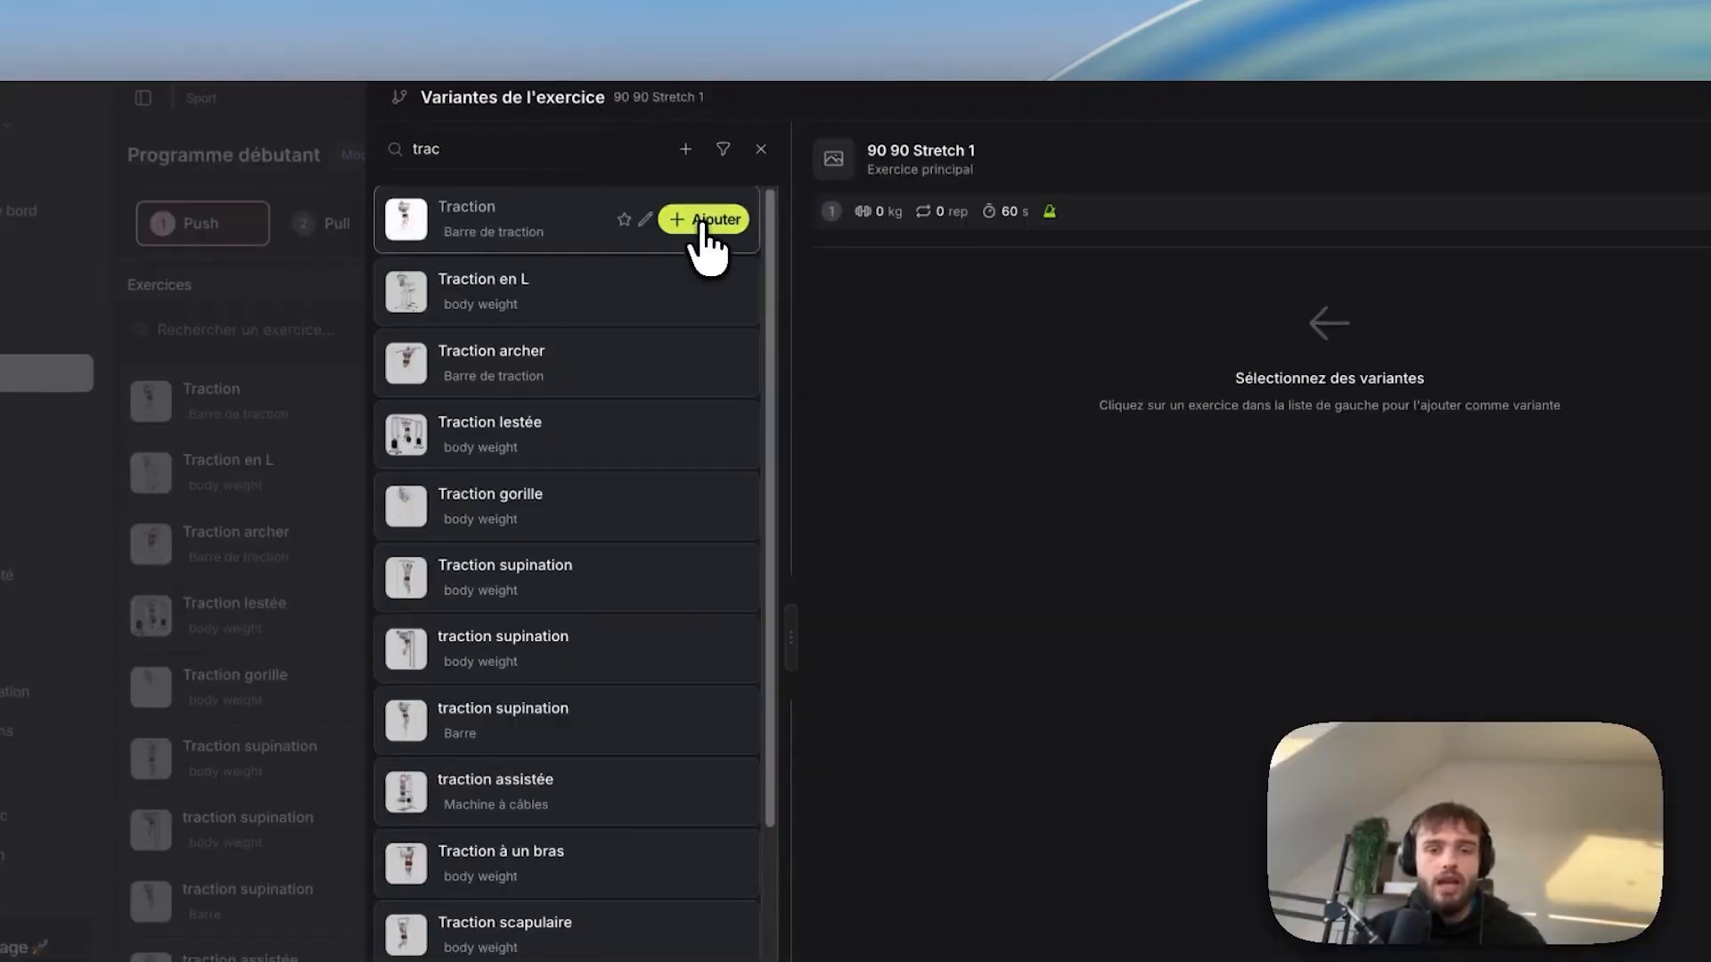
{"action": "left_click", "coordinate": [702, 224]}
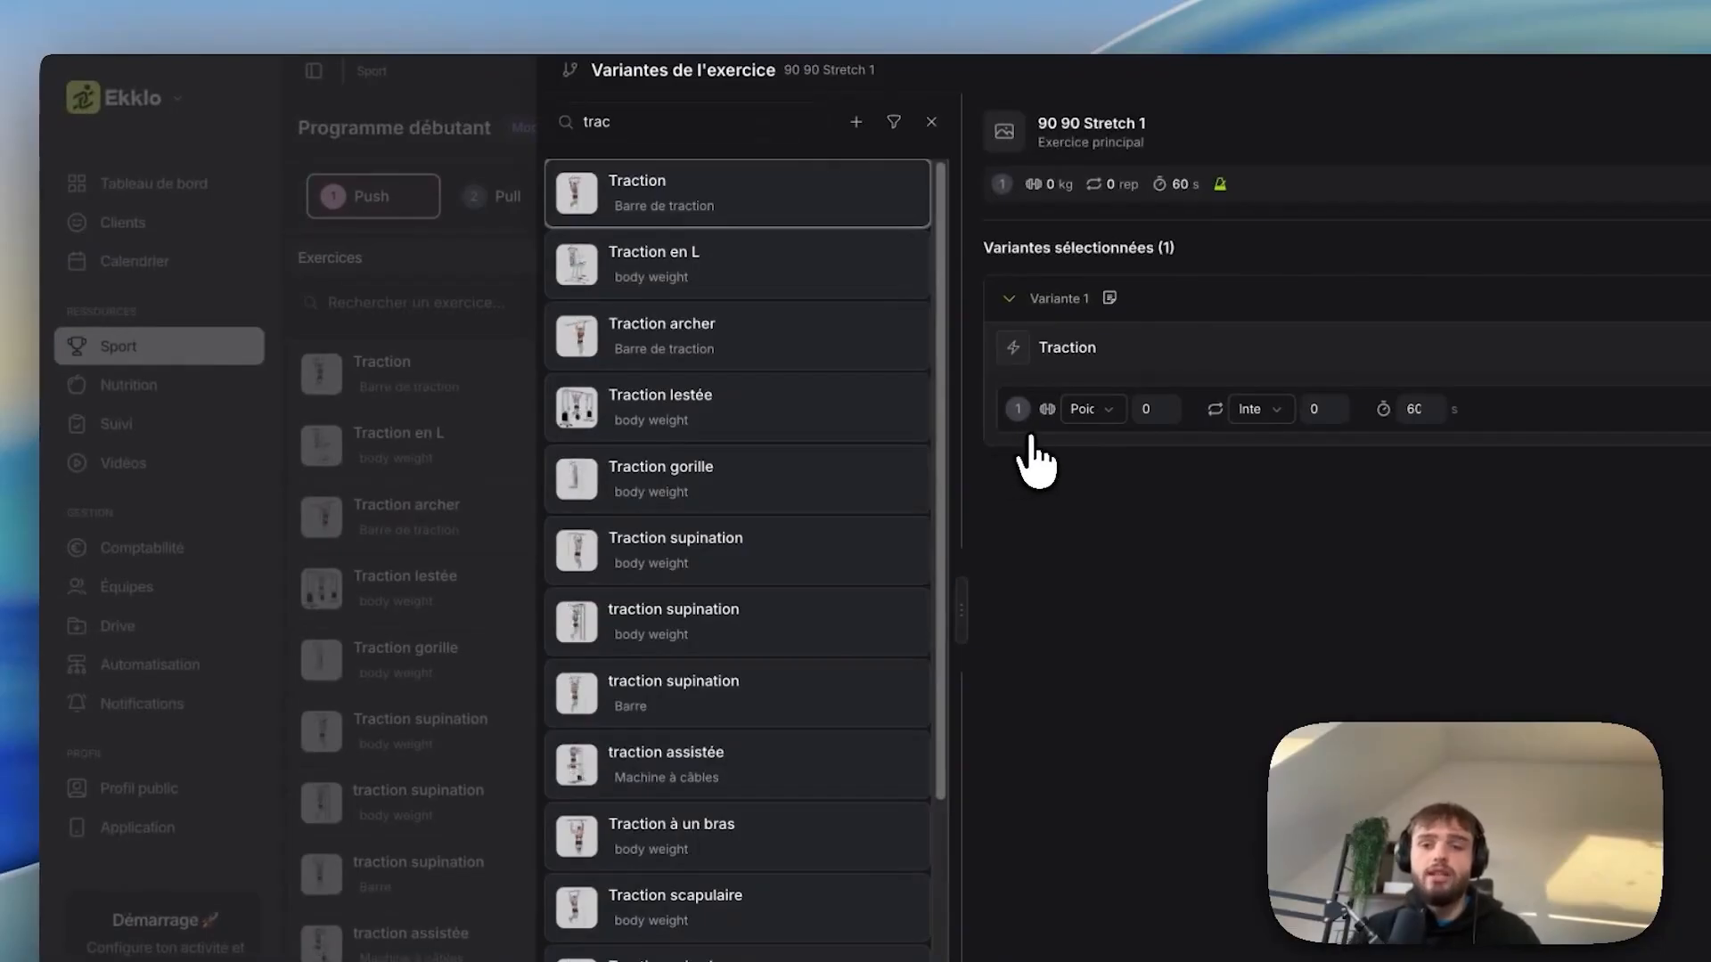
{"action": "key", "text": "Escape"}
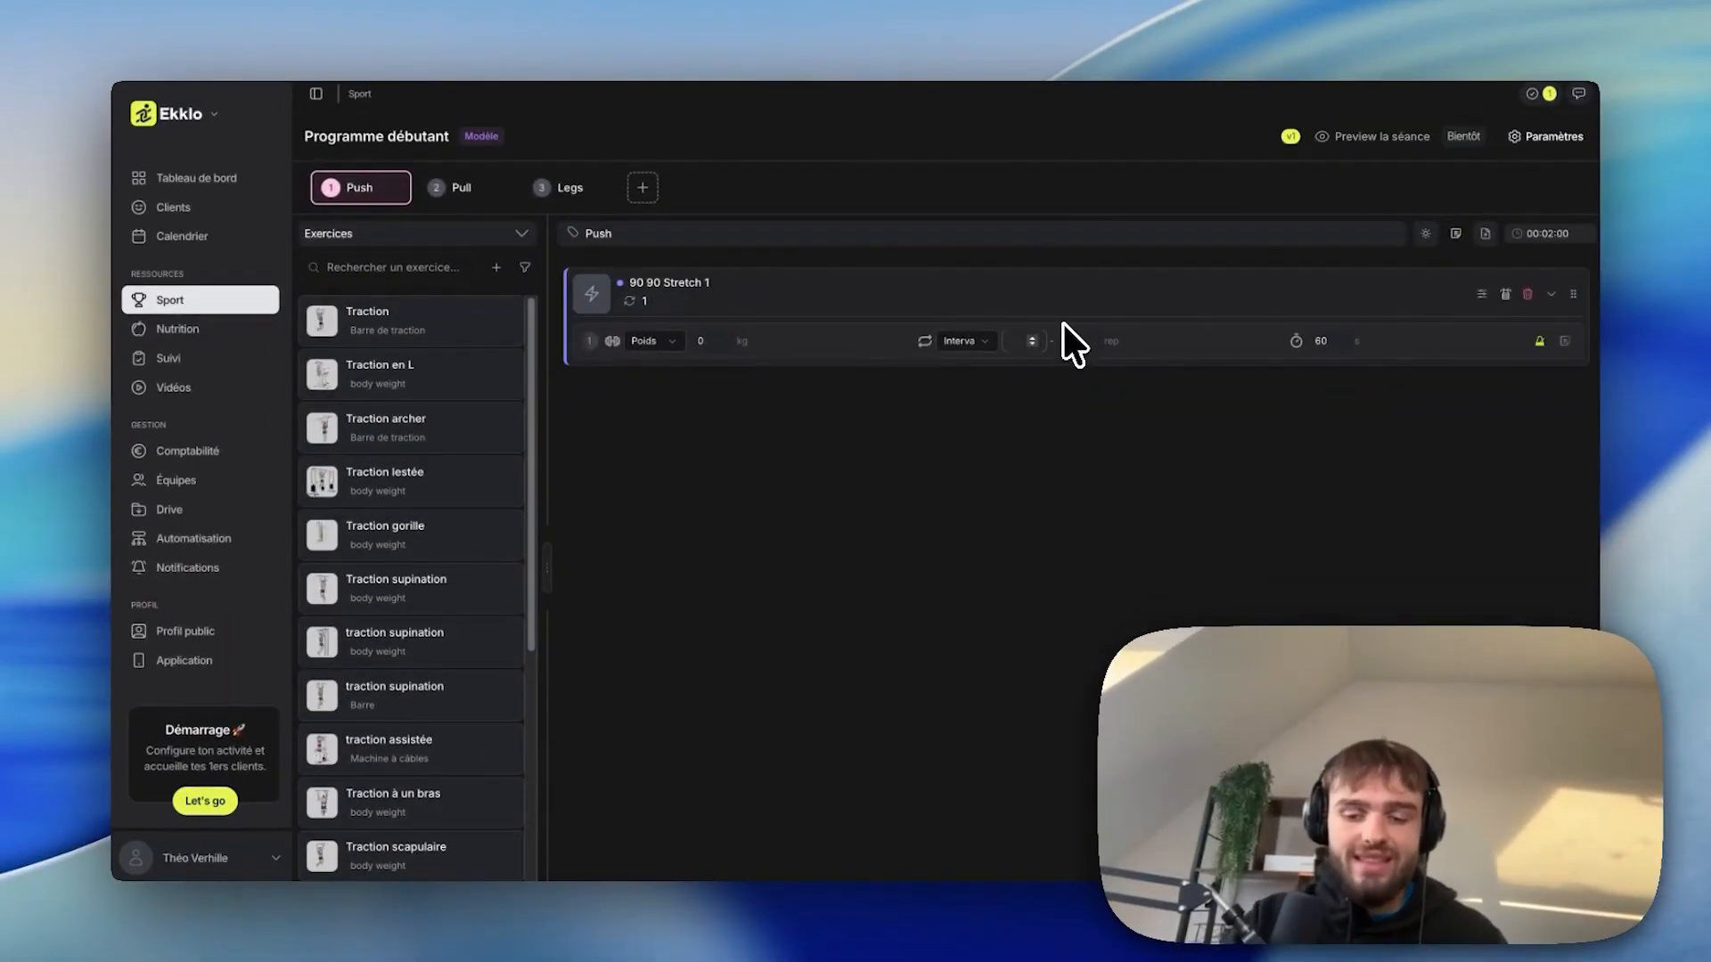
Start the rep interval at 10 and add Traction gorille as a new circuit.
{"action": "type", "text": "10"}
{"action": "left_click", "coordinate": [1078, 341]}
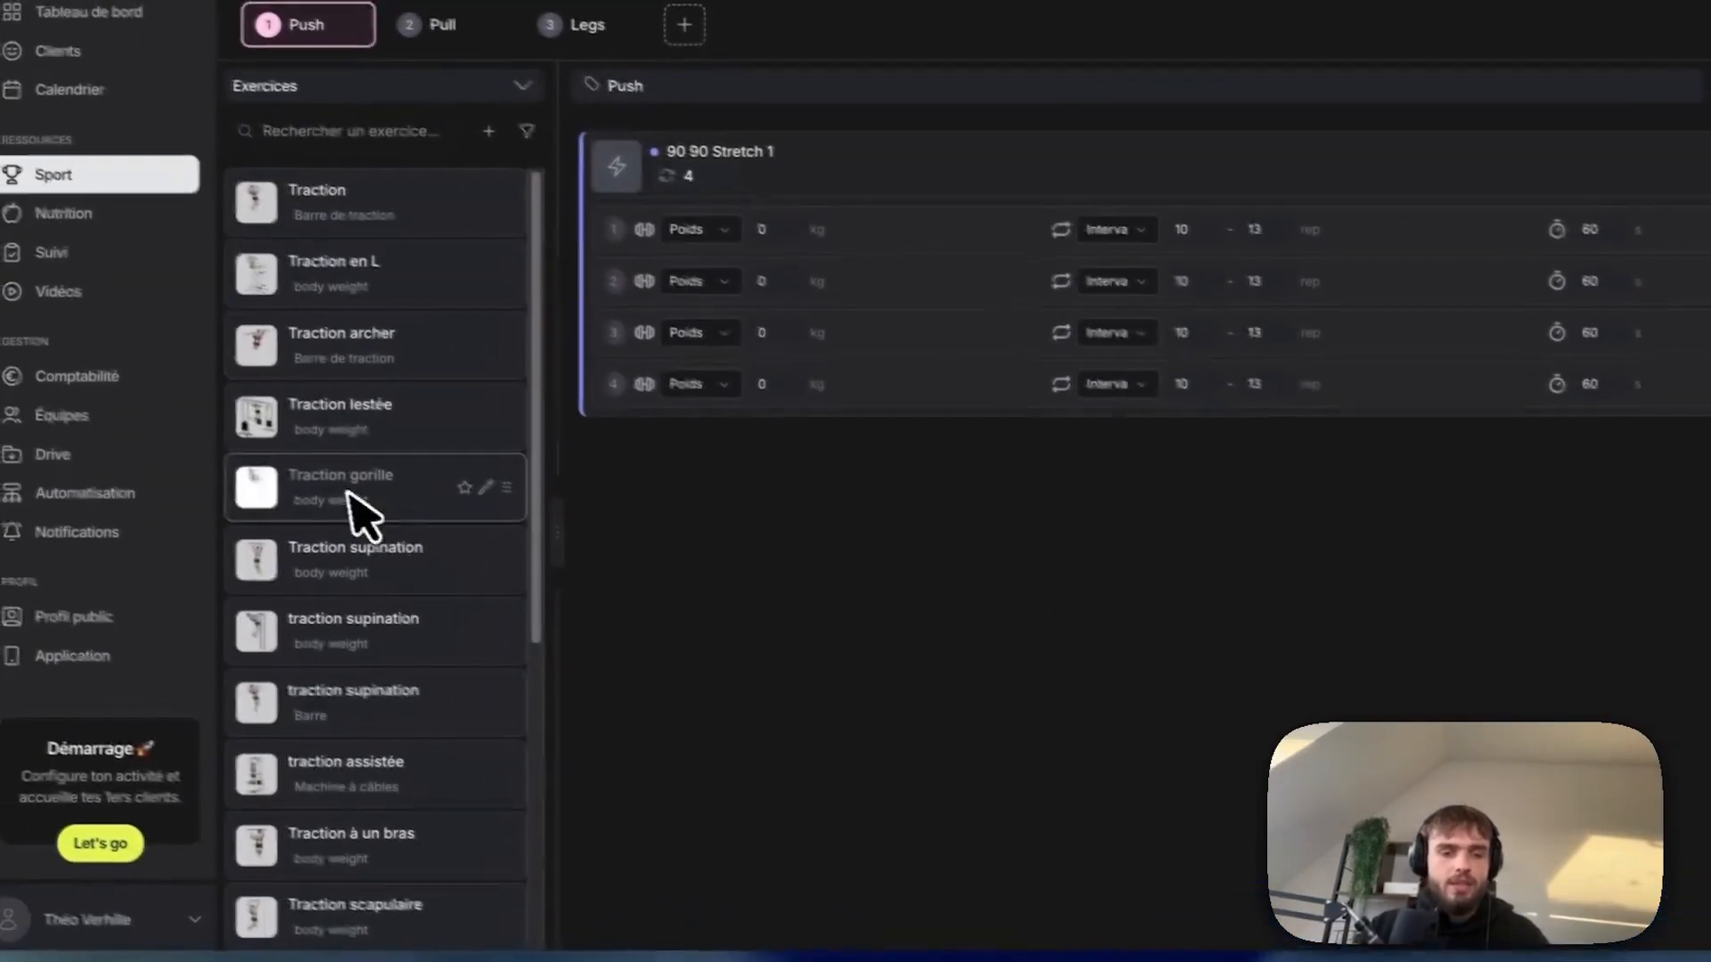
{"action": "left_click_drag", "start_coordinate": [124, 426], "coordinate": [966, 477]}
{"action": "left_click_drag", "start_coordinate": [1161, 561], "coordinate": [1157, 592]}
Add a second Traction gorille and Traction supination blocks, forming a triset.
{"action": "left_click_drag", "start_coordinate": [294, 491], "coordinate": [873, 525]}
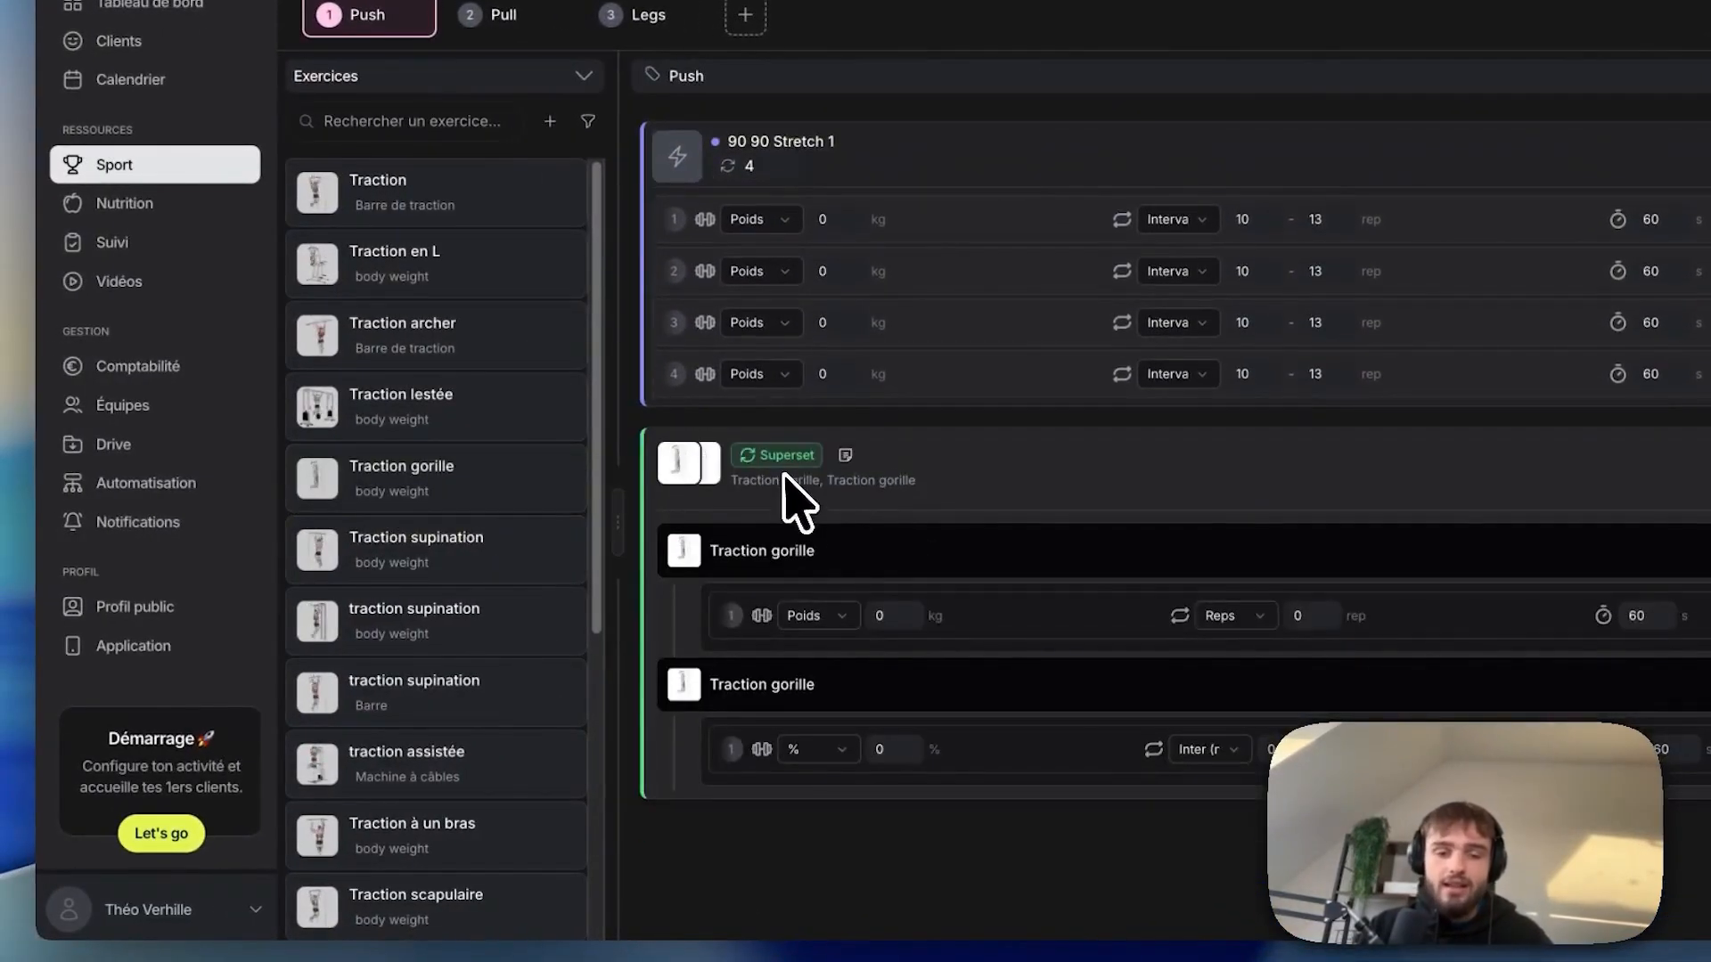
{"action": "left_click_drag", "start_coordinate": [437, 548], "coordinate": [986, 462]}
{"action": "left_click_drag", "start_coordinate": [430, 571], "coordinate": [922, 700]}
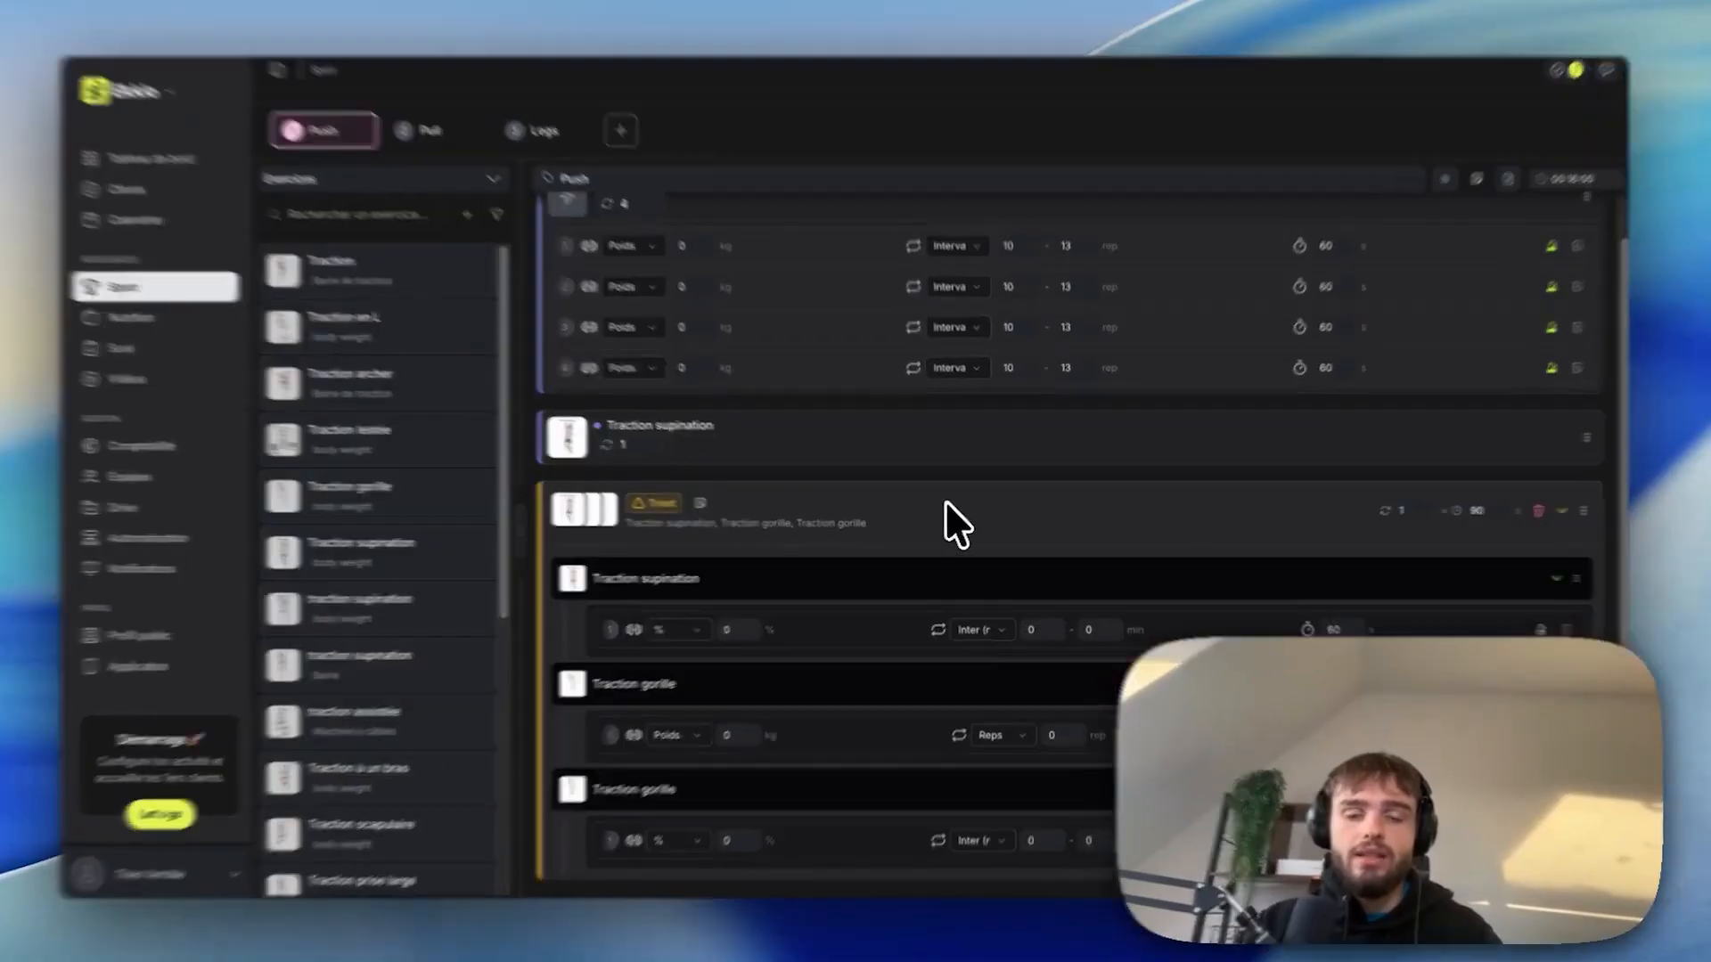
{"action": "right_click", "coordinate": [948, 512]}
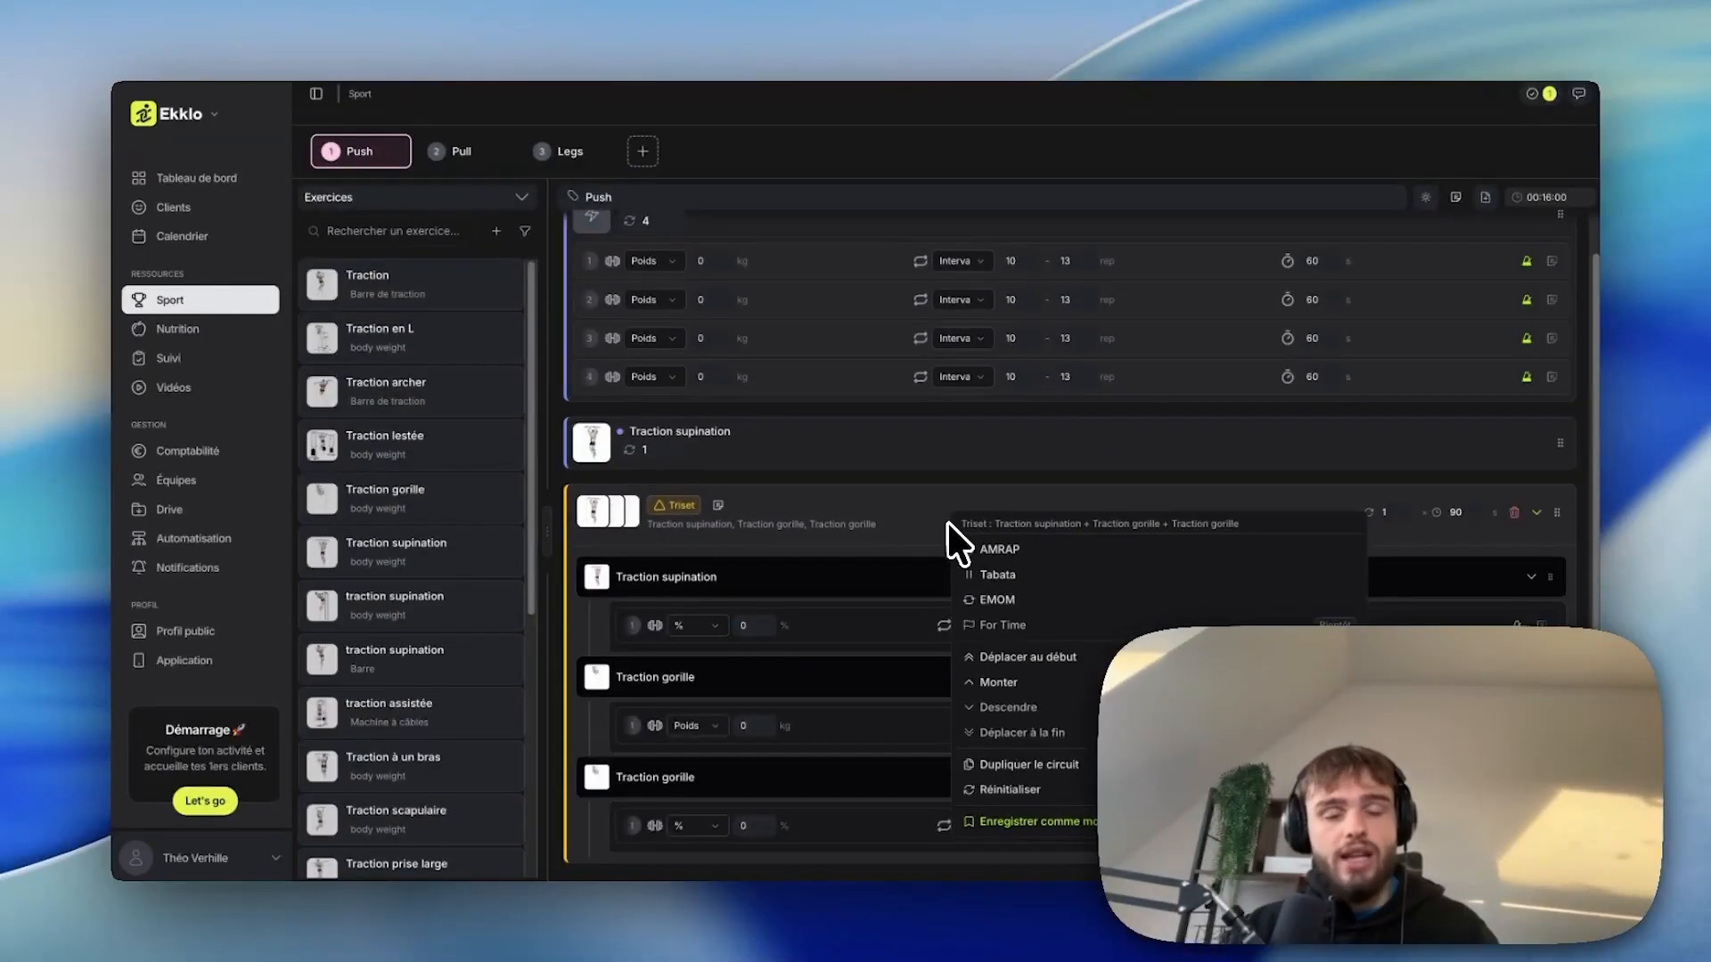
Make the triset Tabata, add body-weight and bar traction supination blocks, then return to Sport templates.
{"action": "left_click", "coordinate": [977, 583]}
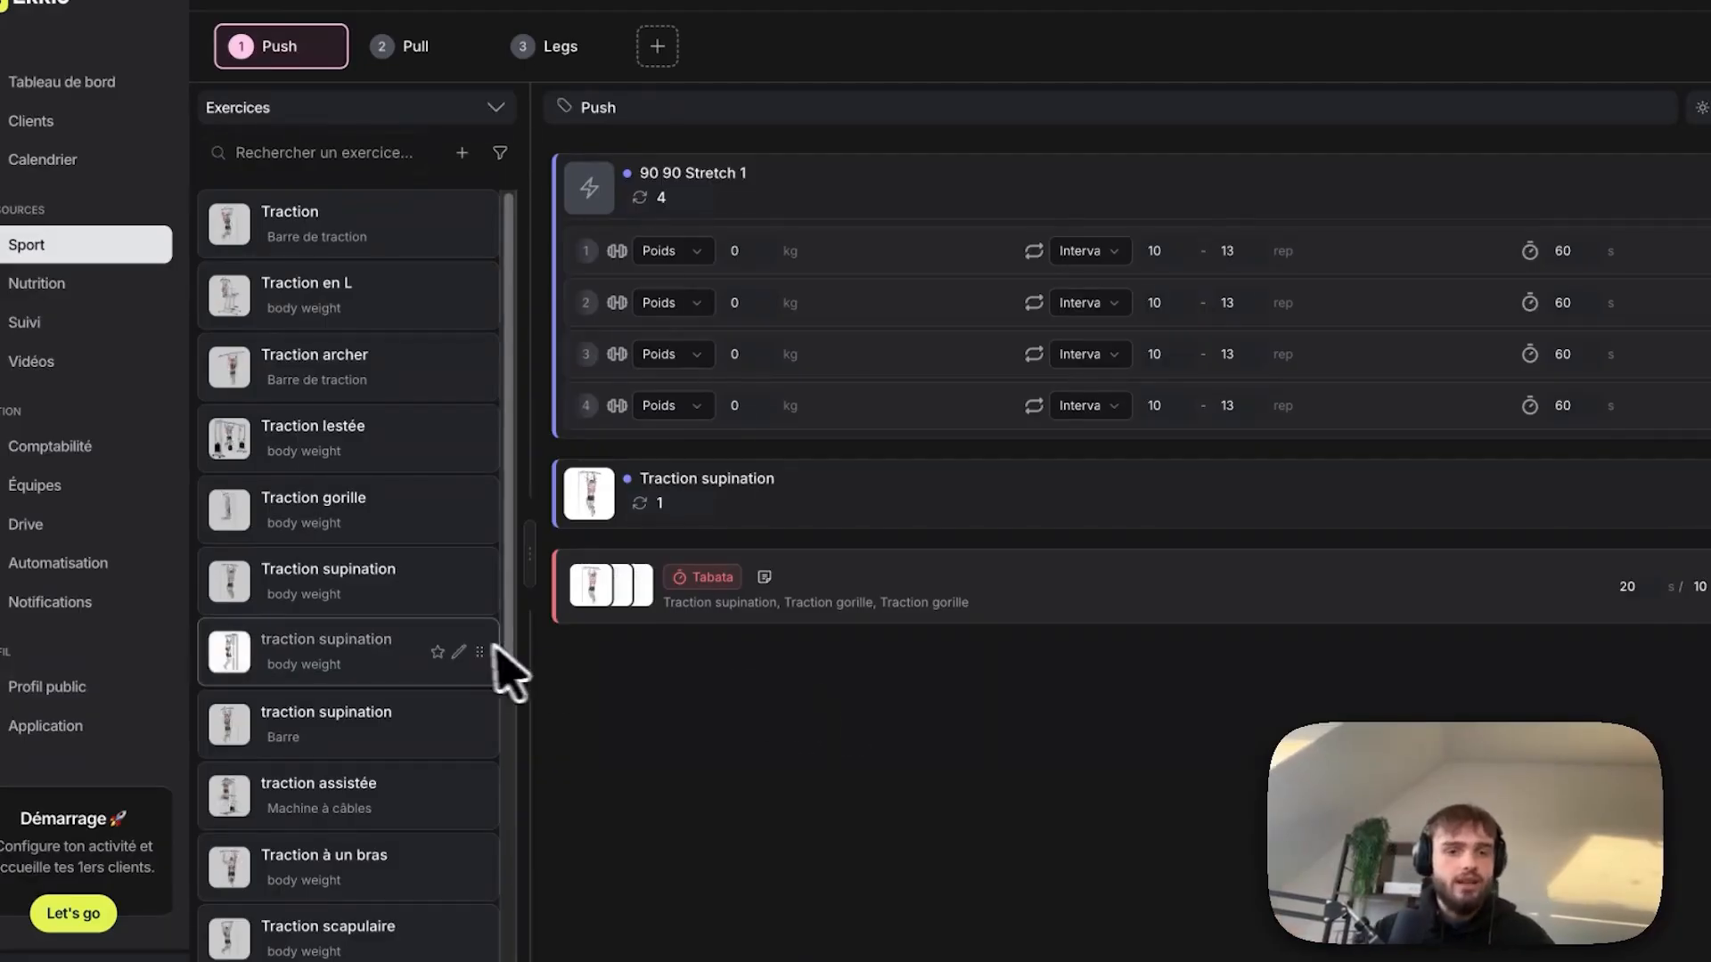
{"action": "left_click_drag", "start_coordinate": [356, 679], "coordinate": [935, 788]}
{"action": "left_click_drag", "start_coordinate": [992, 681], "coordinate": [993, 686]}
{"action": "left_click_drag", "start_coordinate": [369, 597], "coordinate": [1081, 777]}
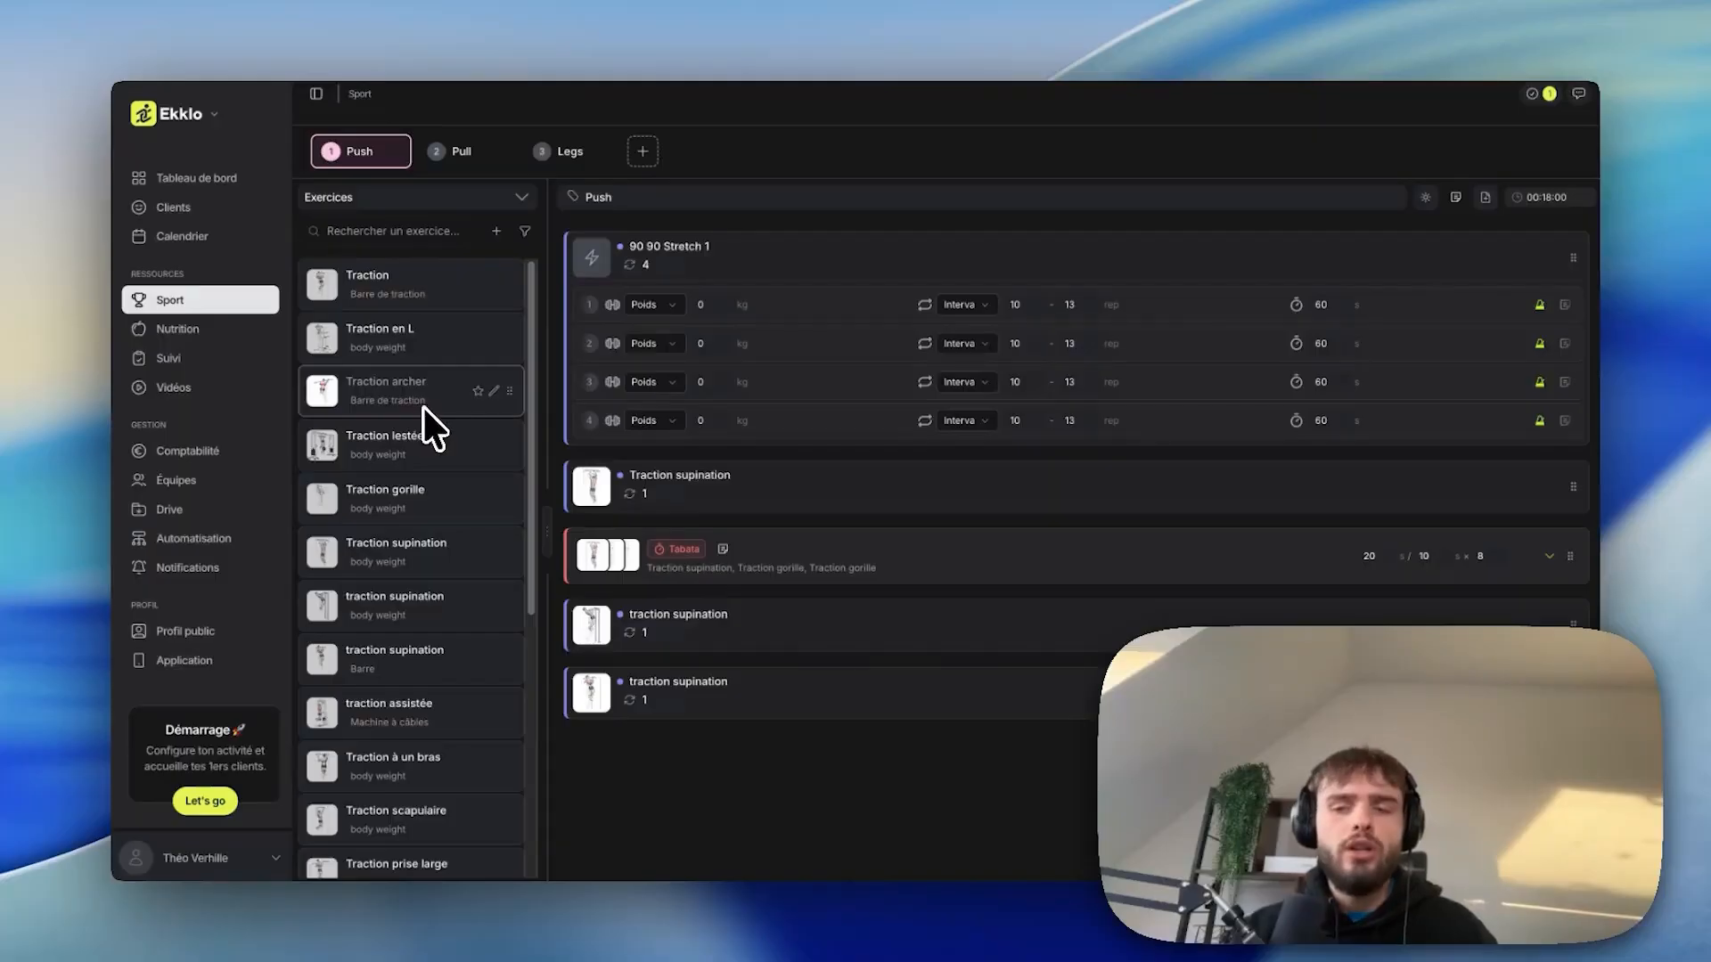
{"action": "left_click", "coordinate": [170, 300]}
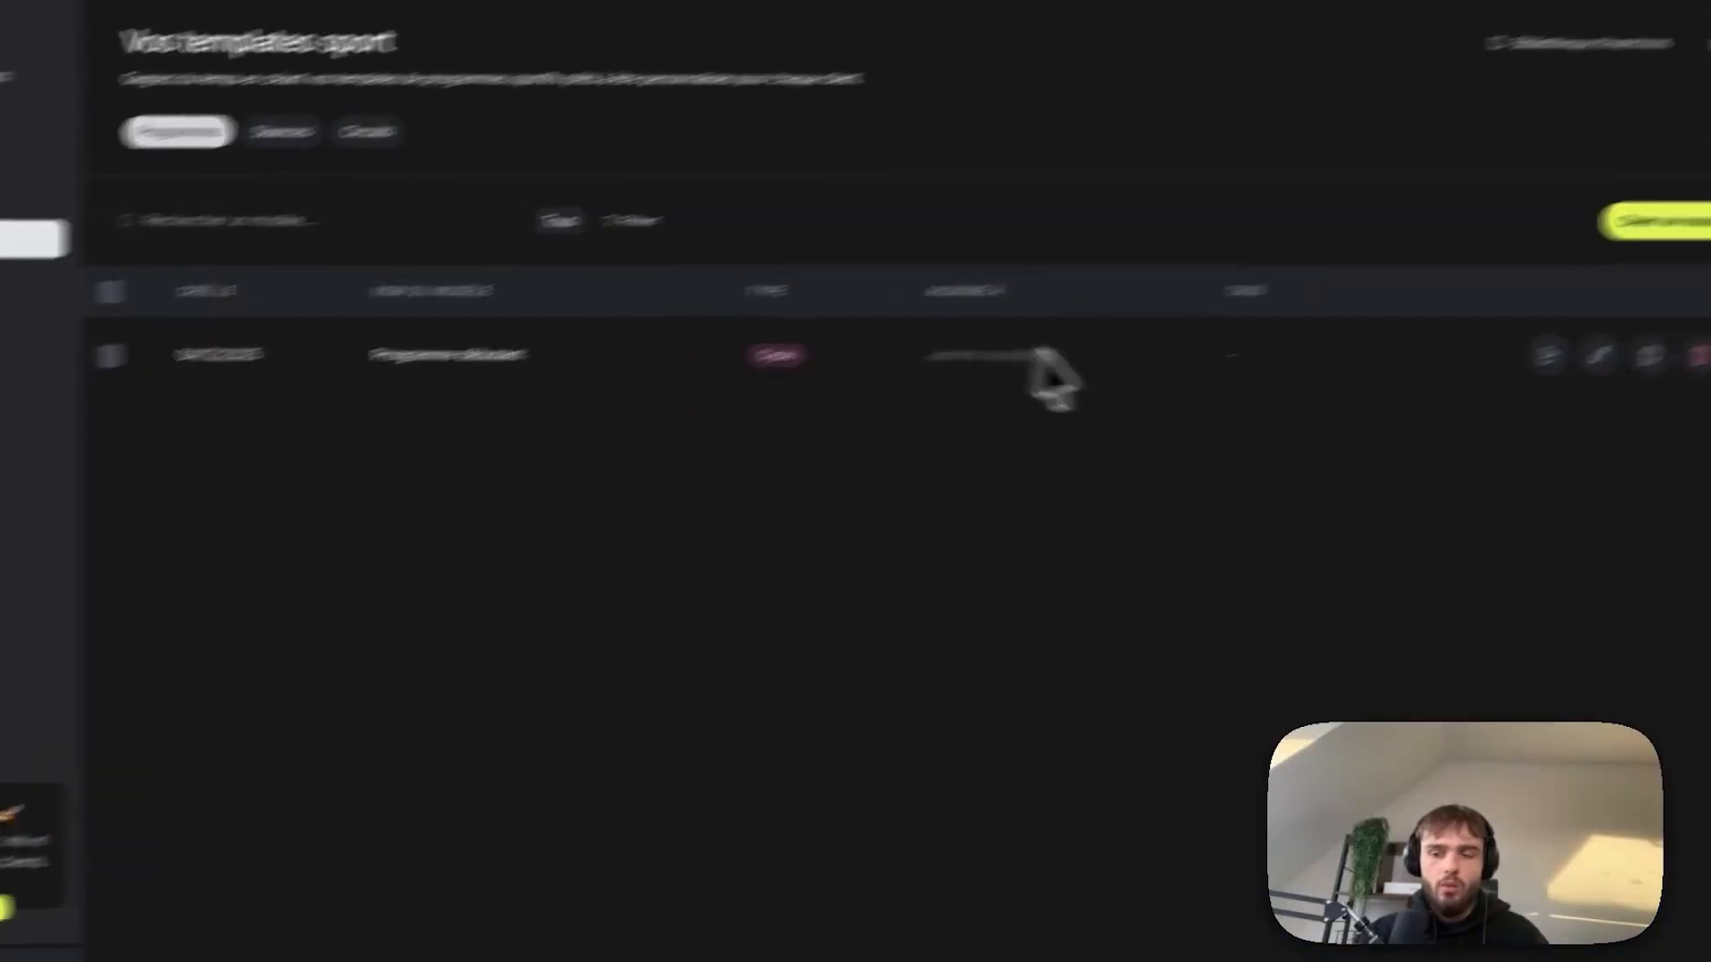
Assign Programme débutant to the client from 08/12/2025 to 21/10/2026.
{"action": "left_click", "coordinate": [1396, 403]}
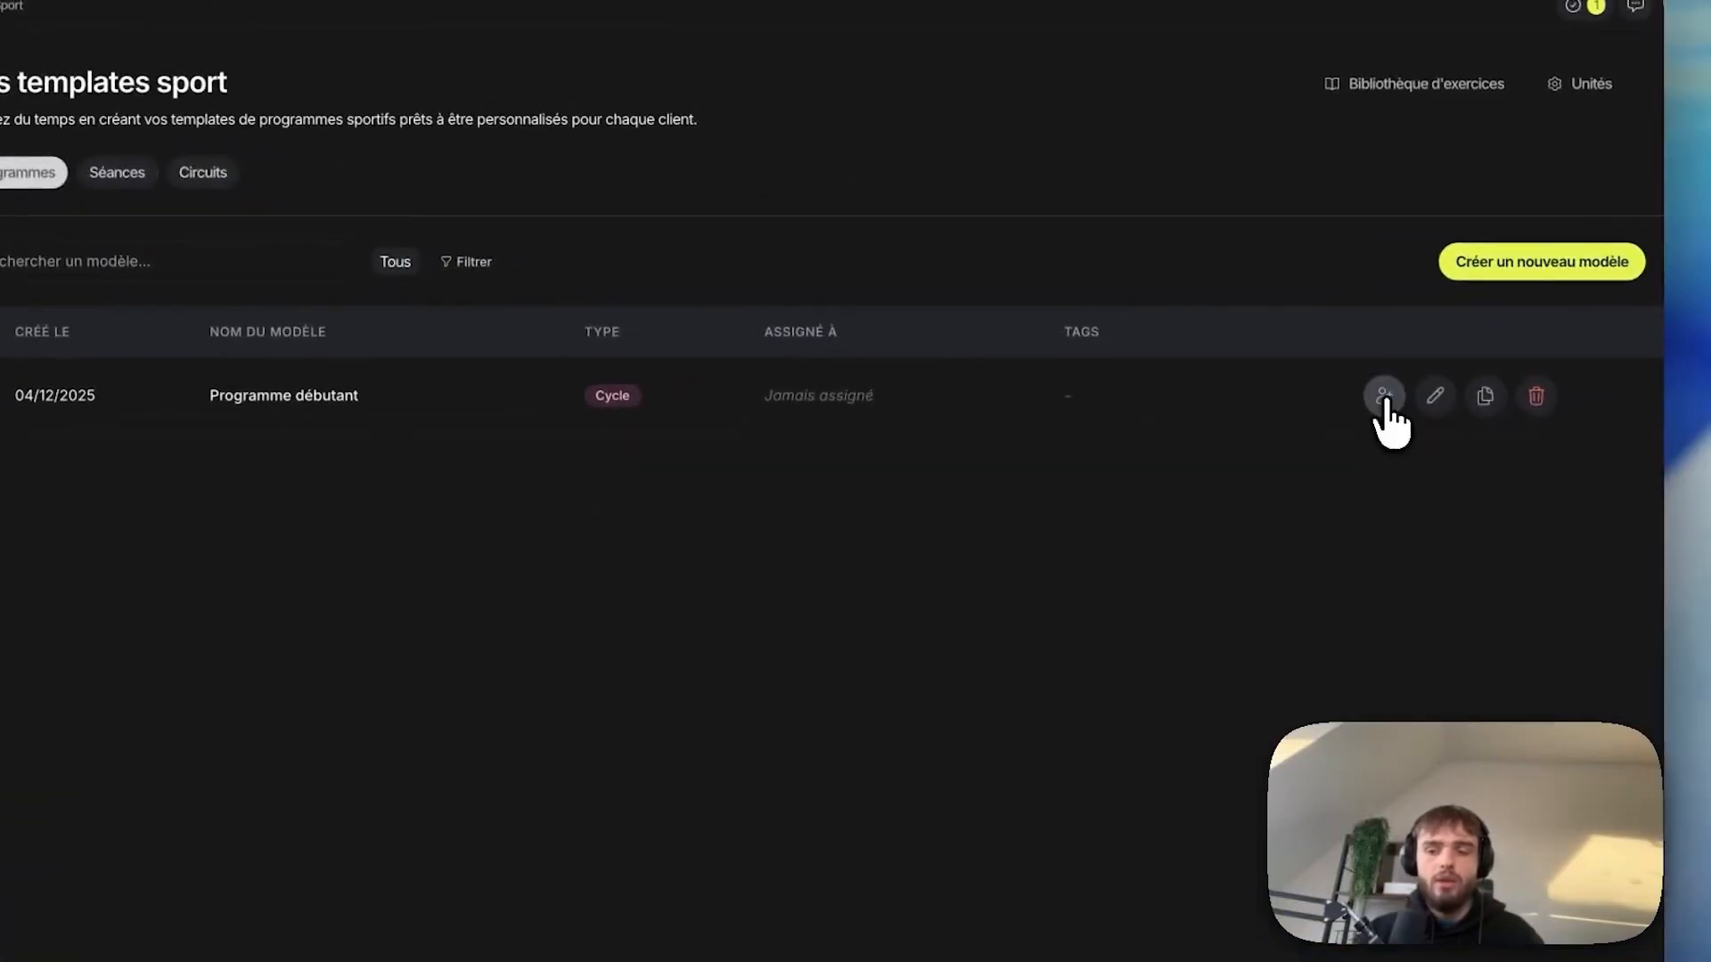
{"action": "left_click", "coordinate": [686, 392]}
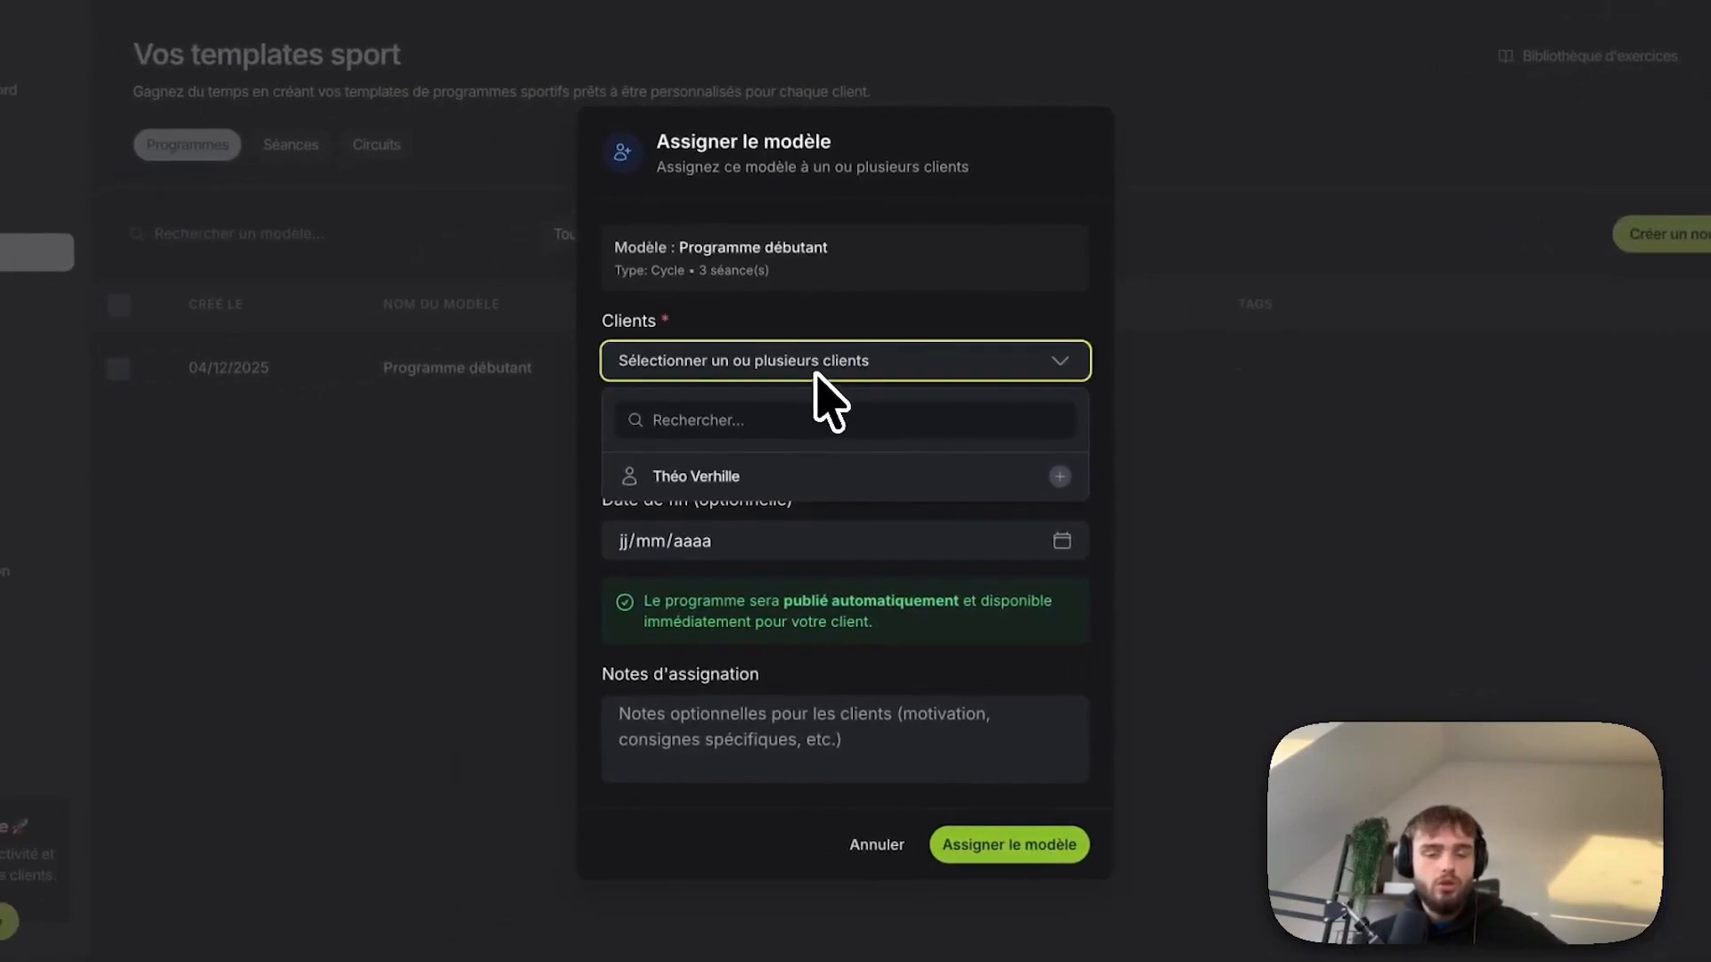
{"action": "left_click", "coordinate": [815, 476]}
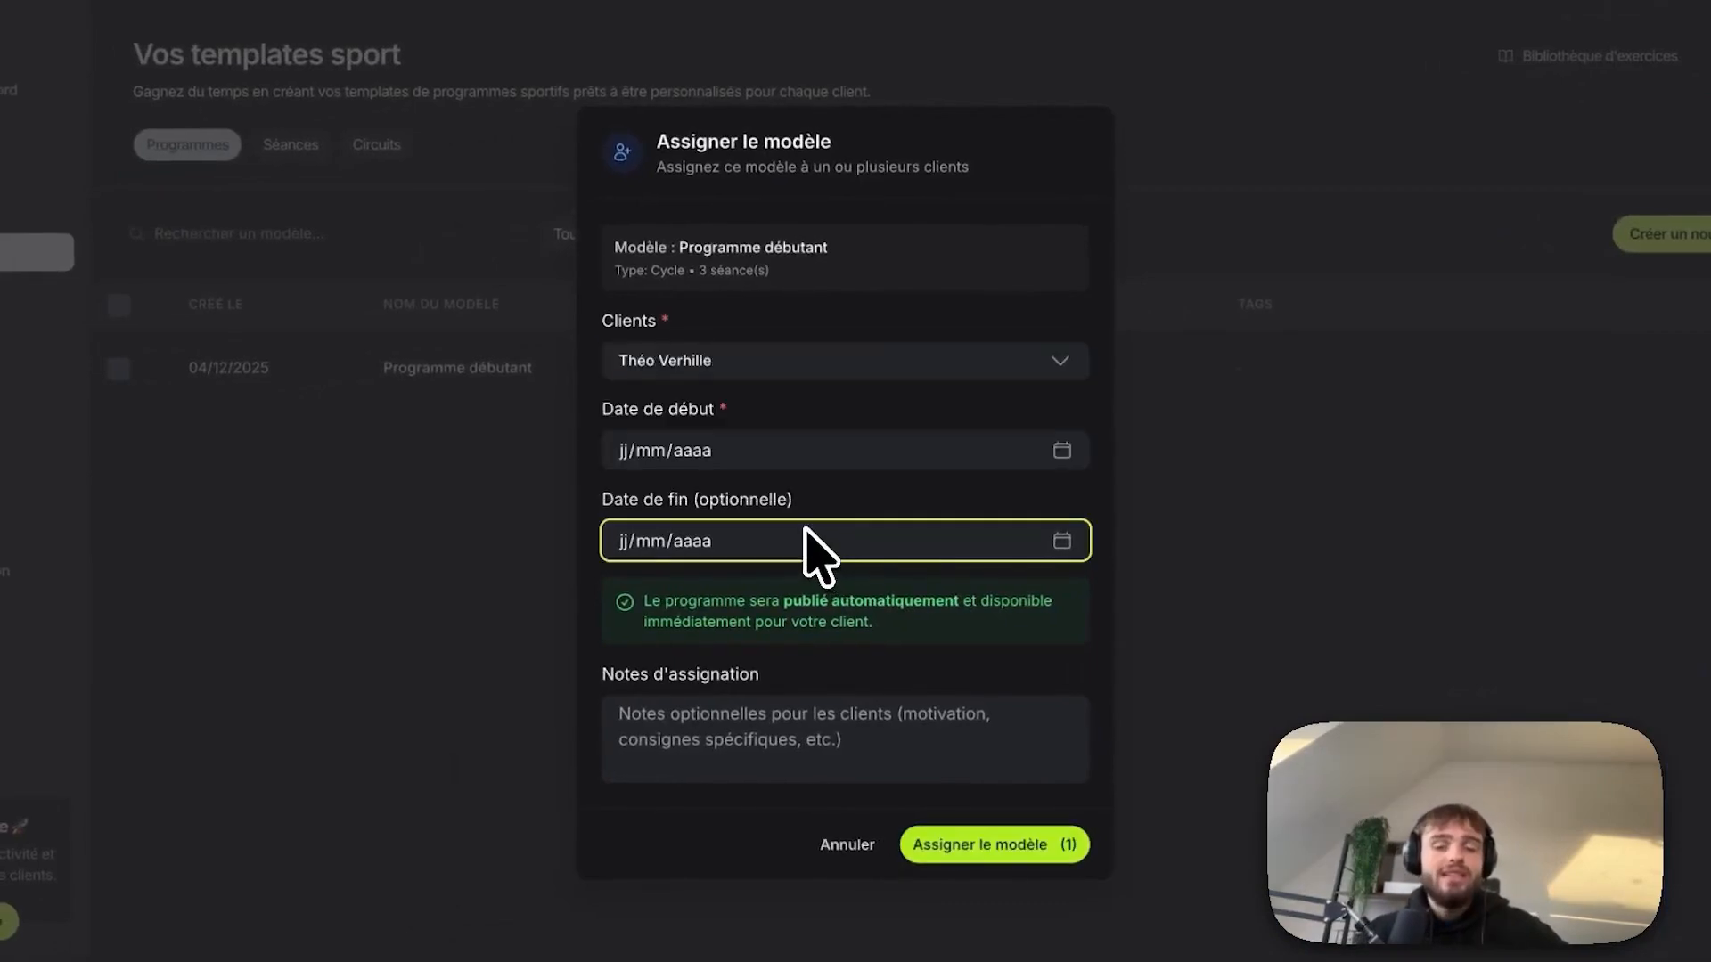
{"action": "left_click", "coordinate": [748, 456]}
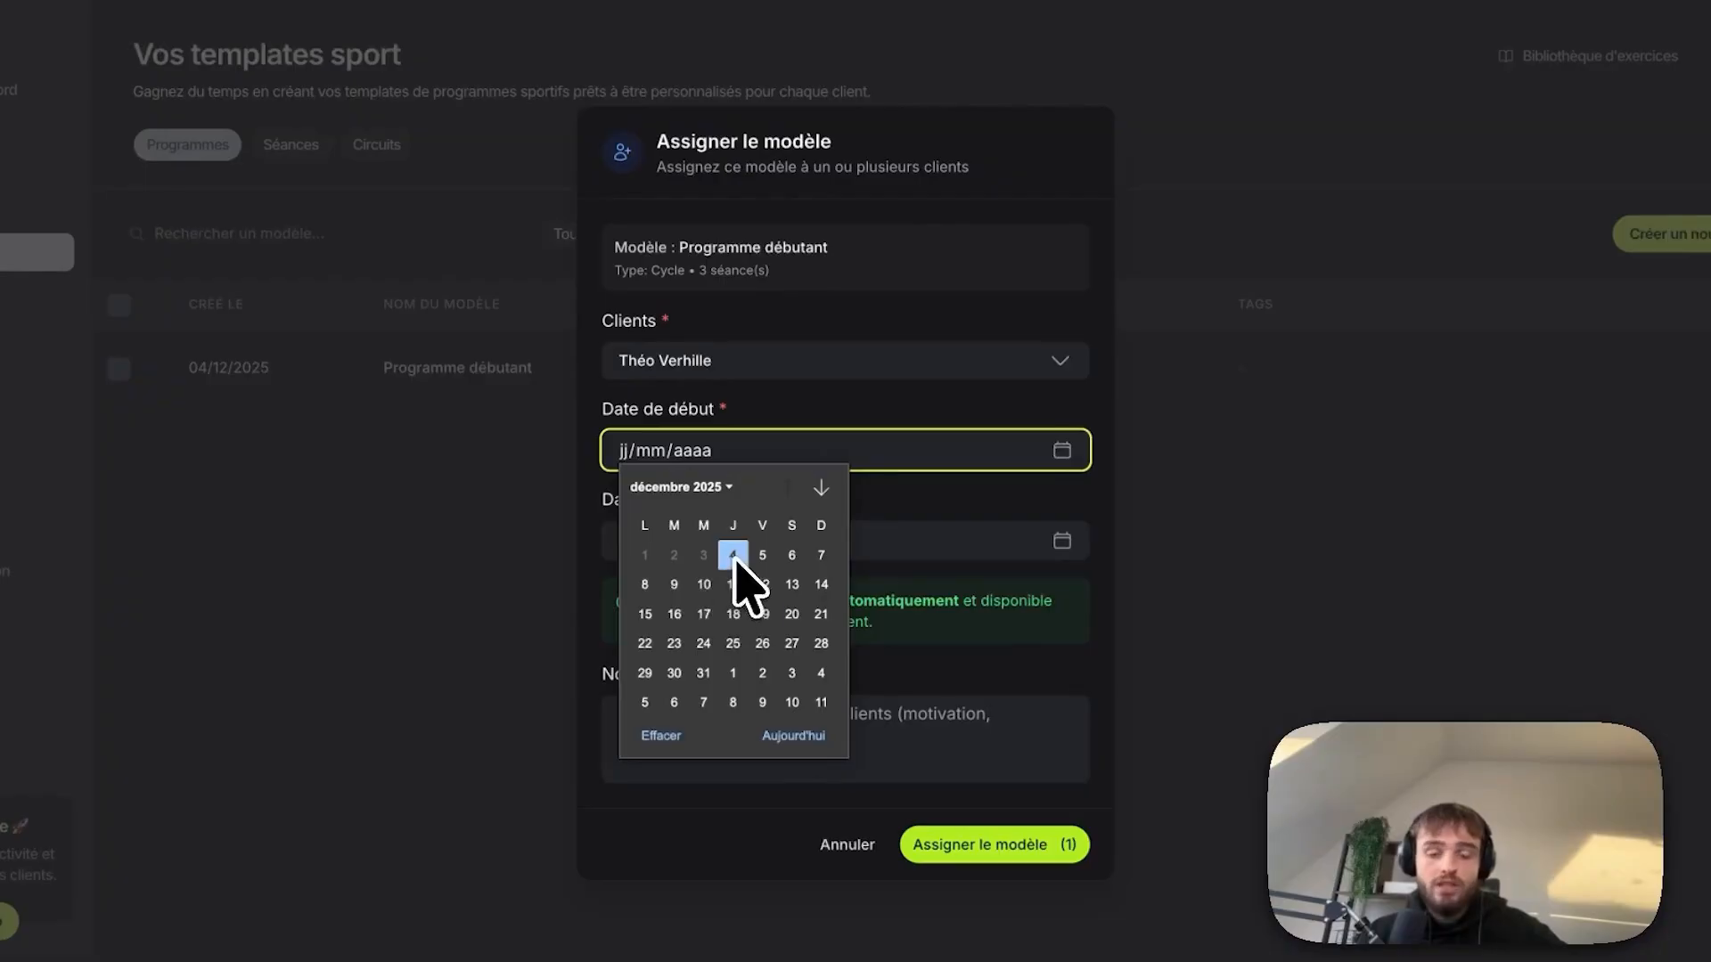
{"action": "left_click", "coordinate": [644, 585]}
{"action": "left_click", "coordinate": [688, 548]}
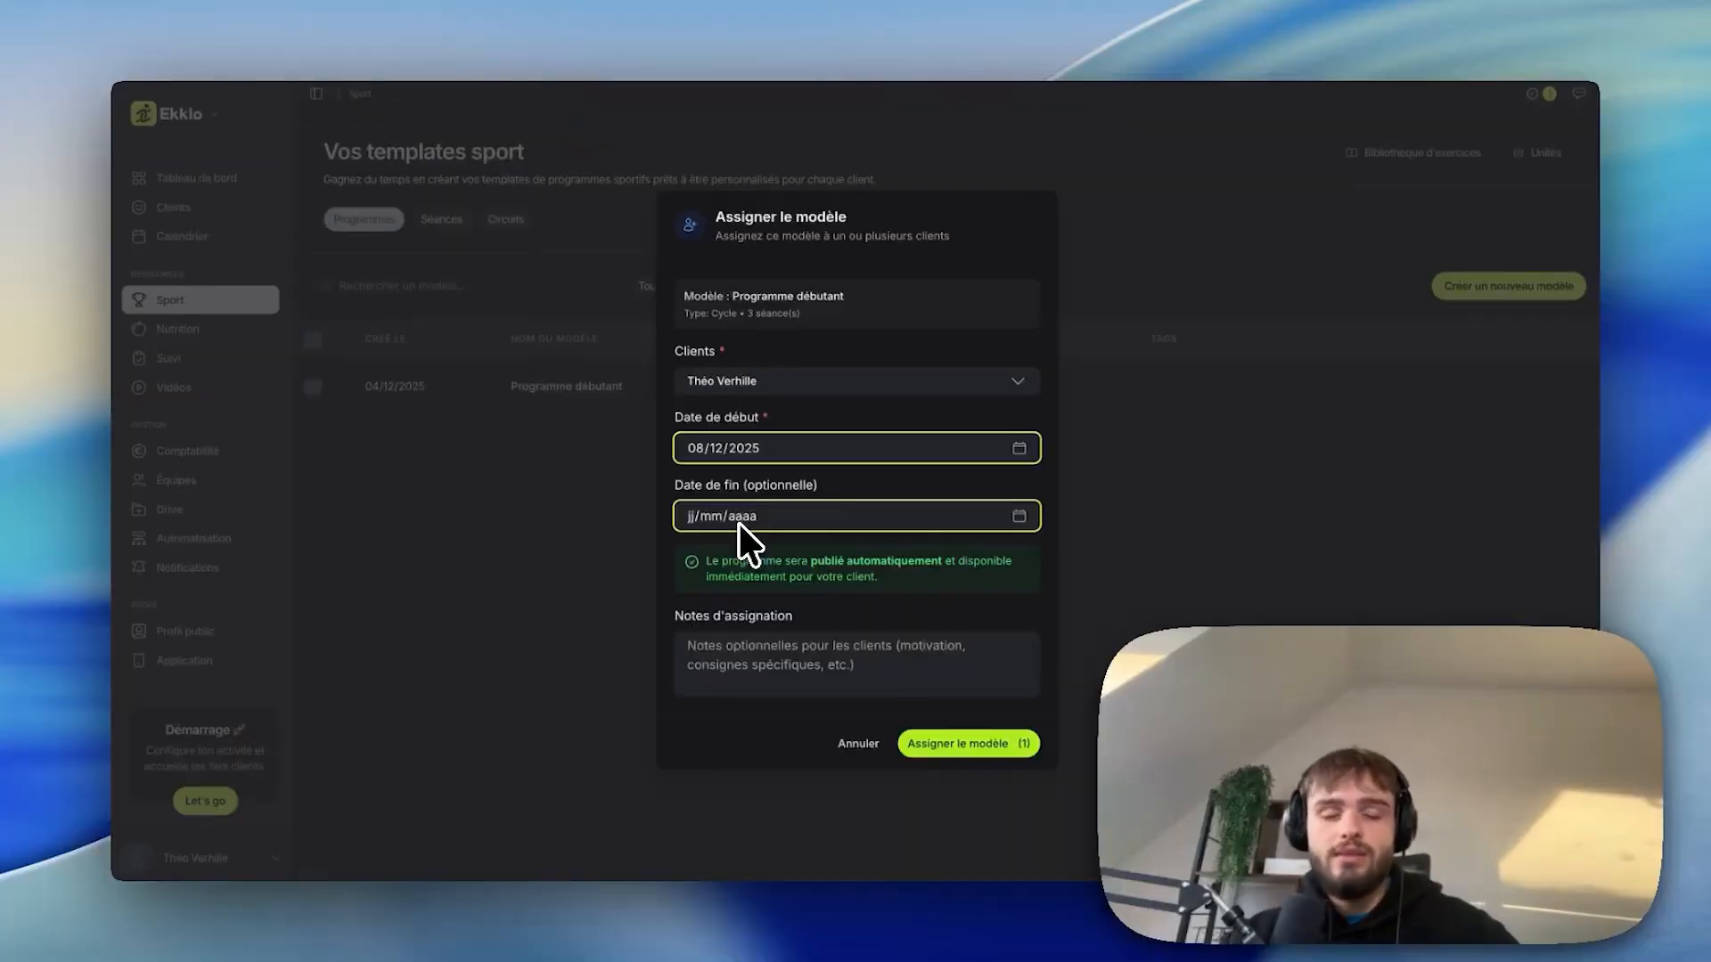
{"action": "left_click", "coordinate": [740, 522]}
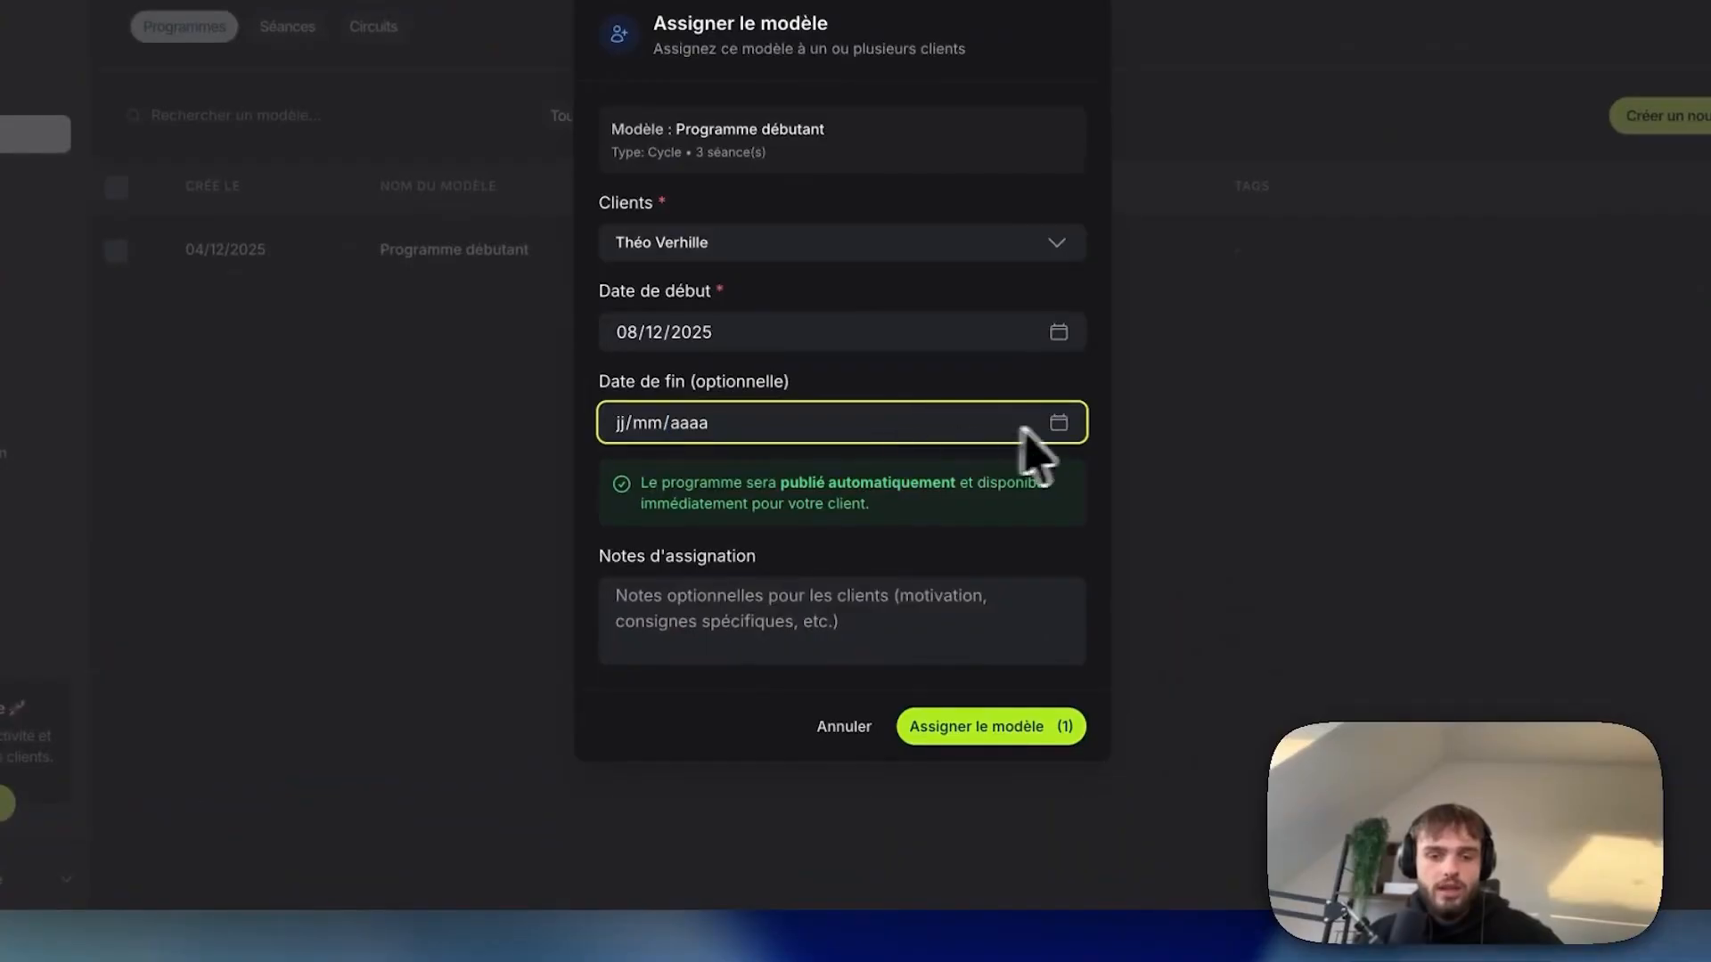
{"action": "left_click", "coordinate": [1057, 424]}
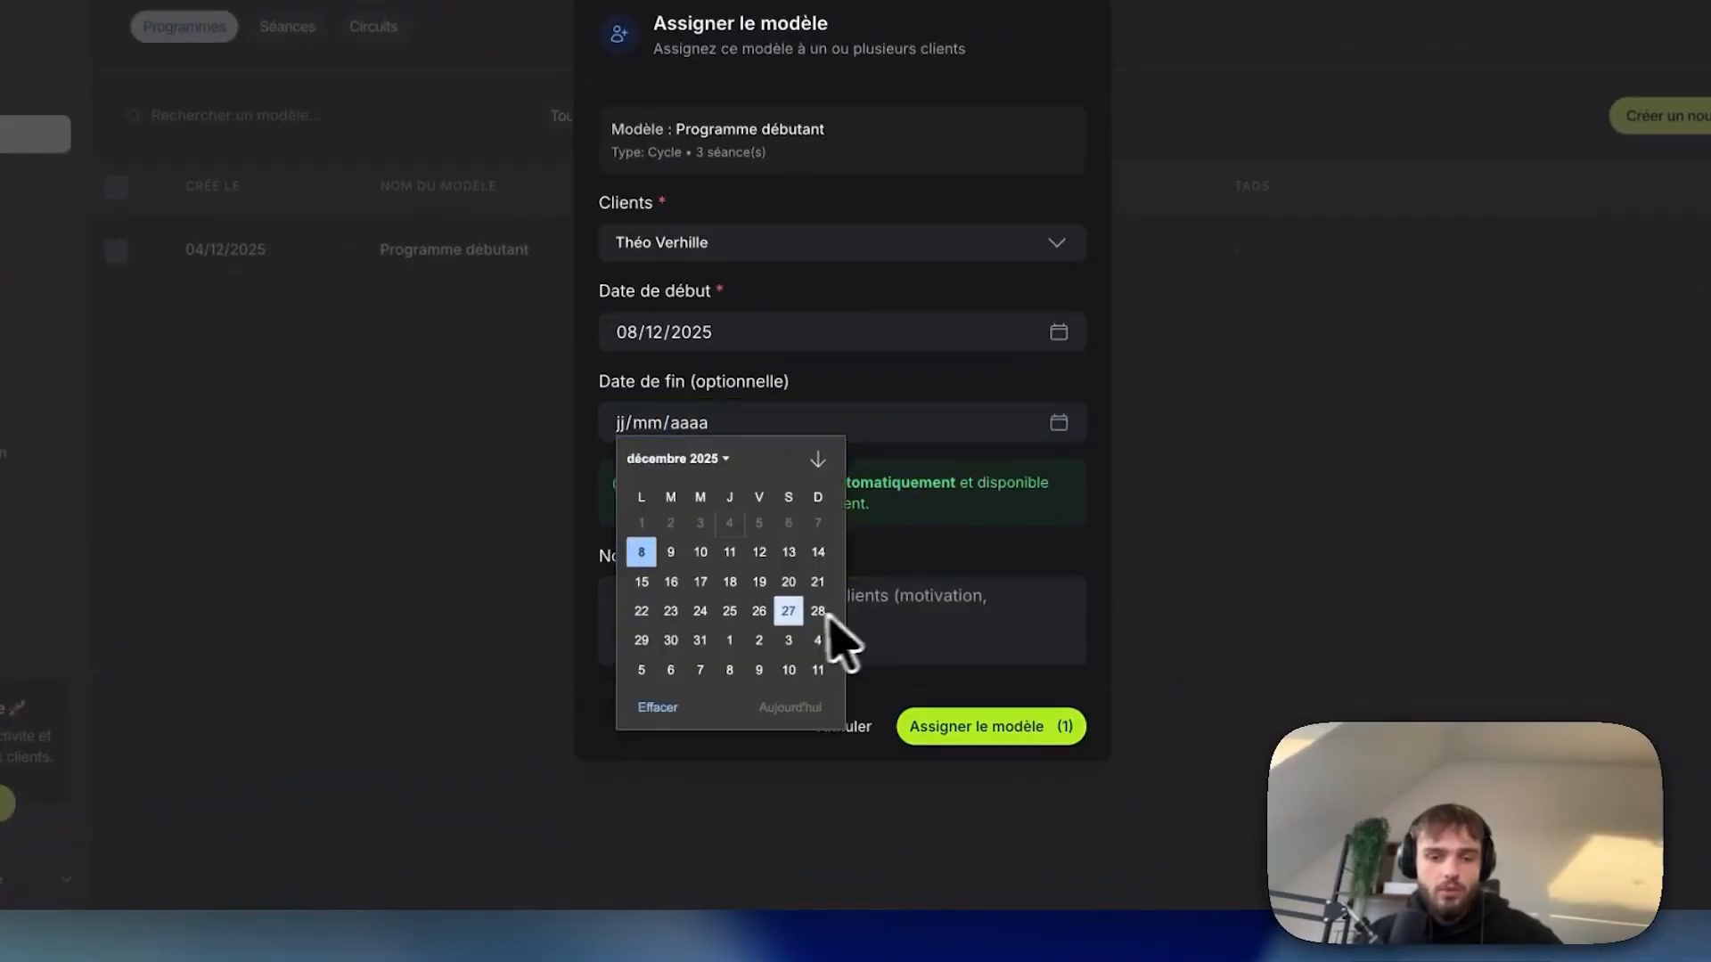
{"action": "scroll", "coordinate": [750, 603], "scroll_direction": "down", "scroll_amount": 8}
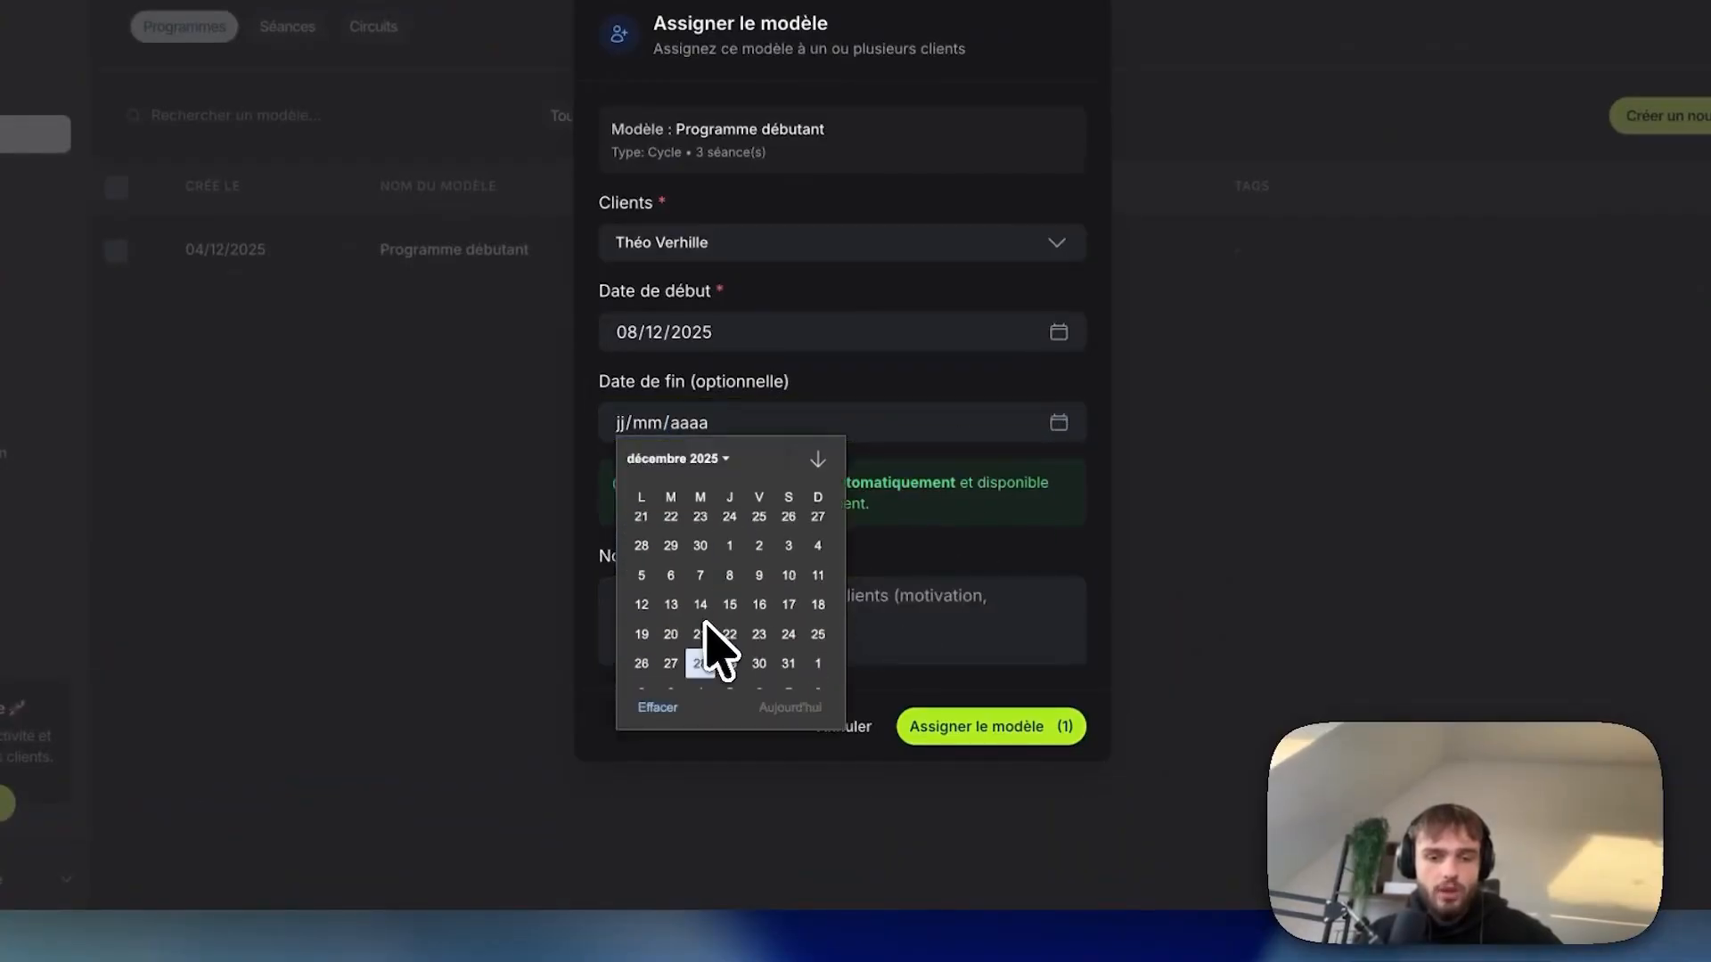
{"action": "left_click", "coordinate": [704, 629]}
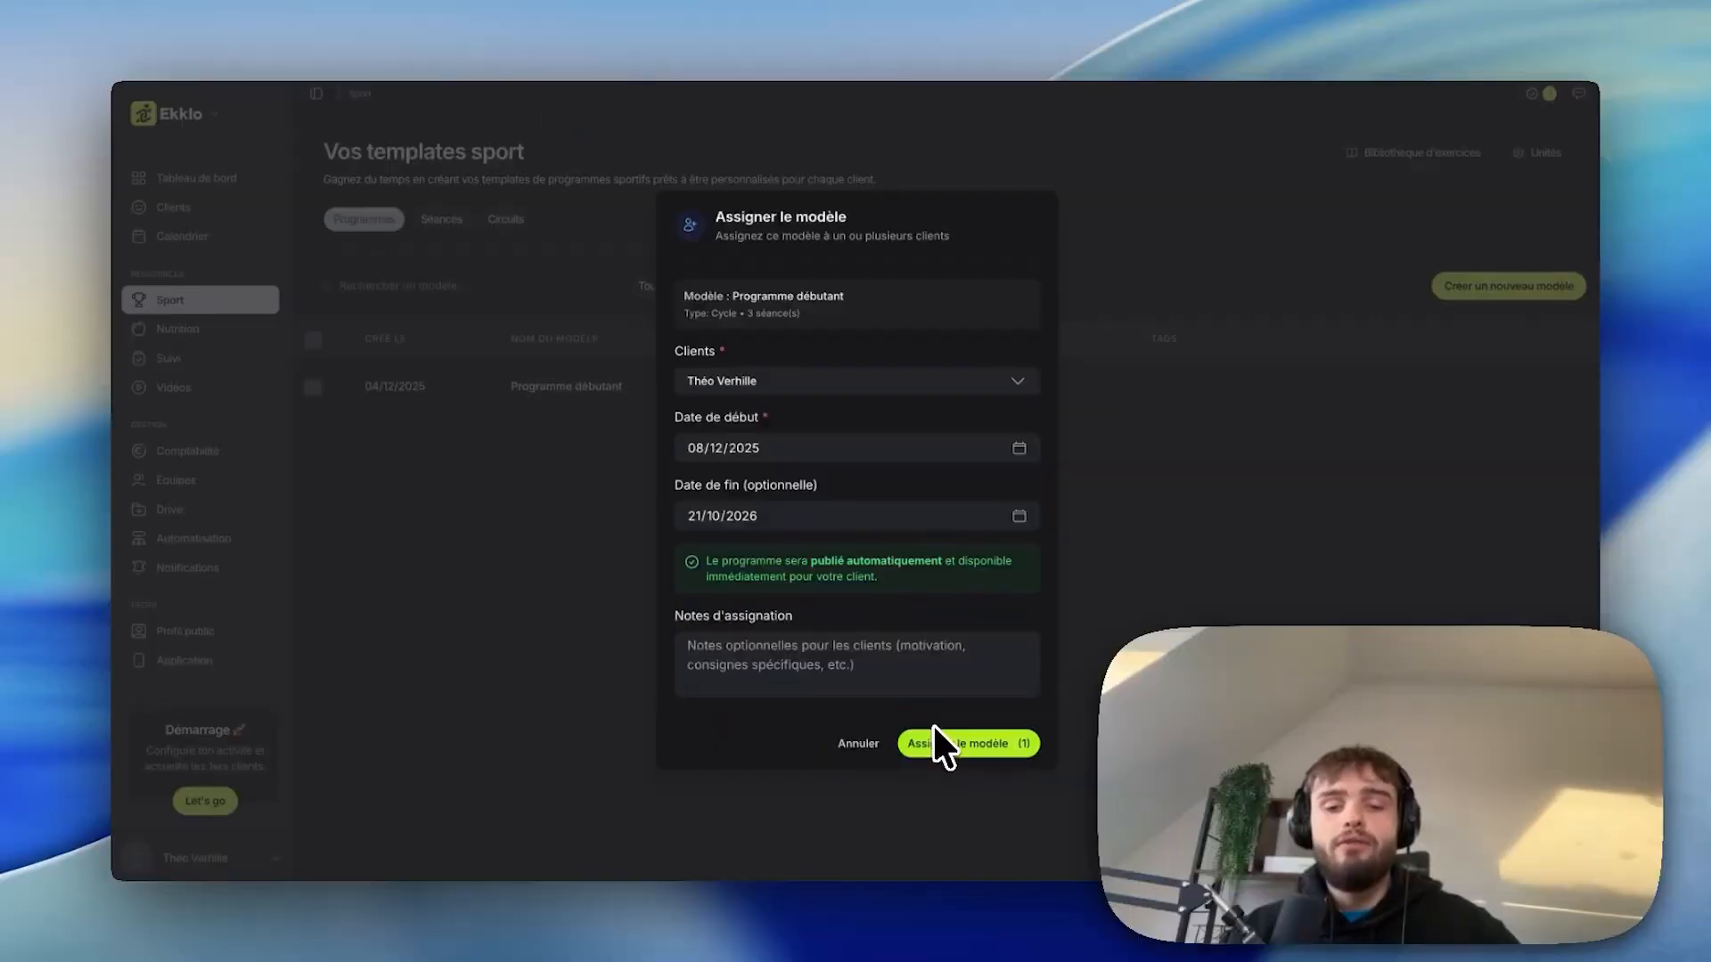
{"action": "left_click", "coordinate": [731, 638]}
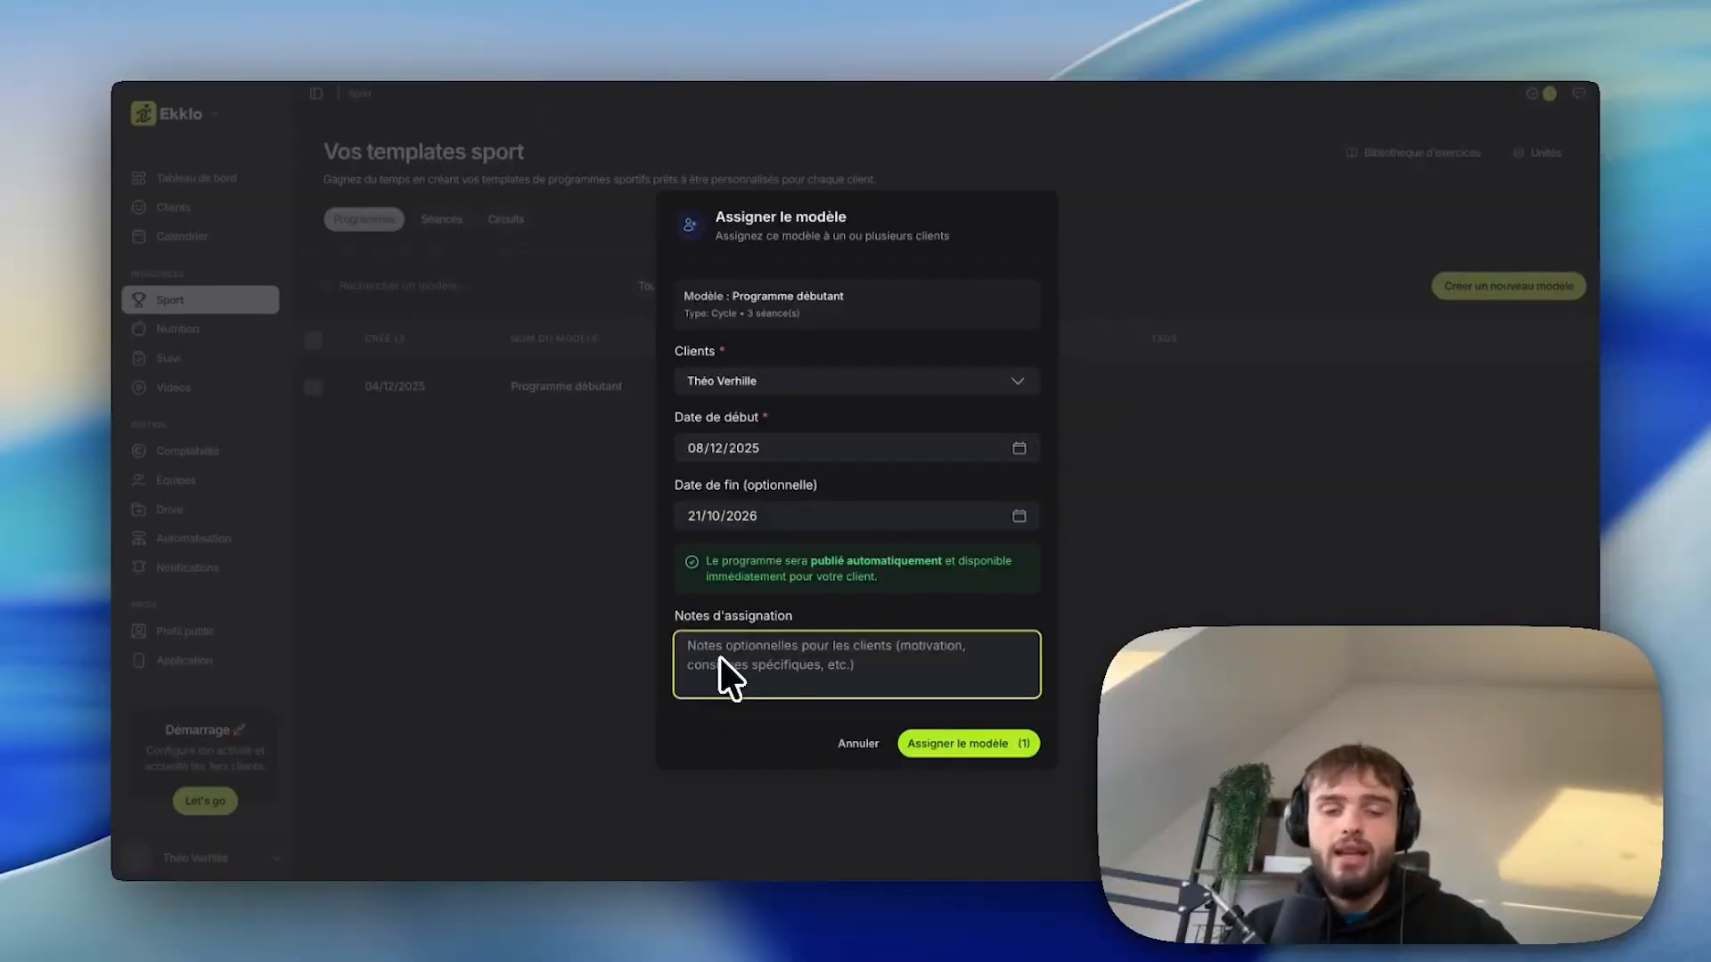
{"action": "left_click", "coordinate": [957, 745]}
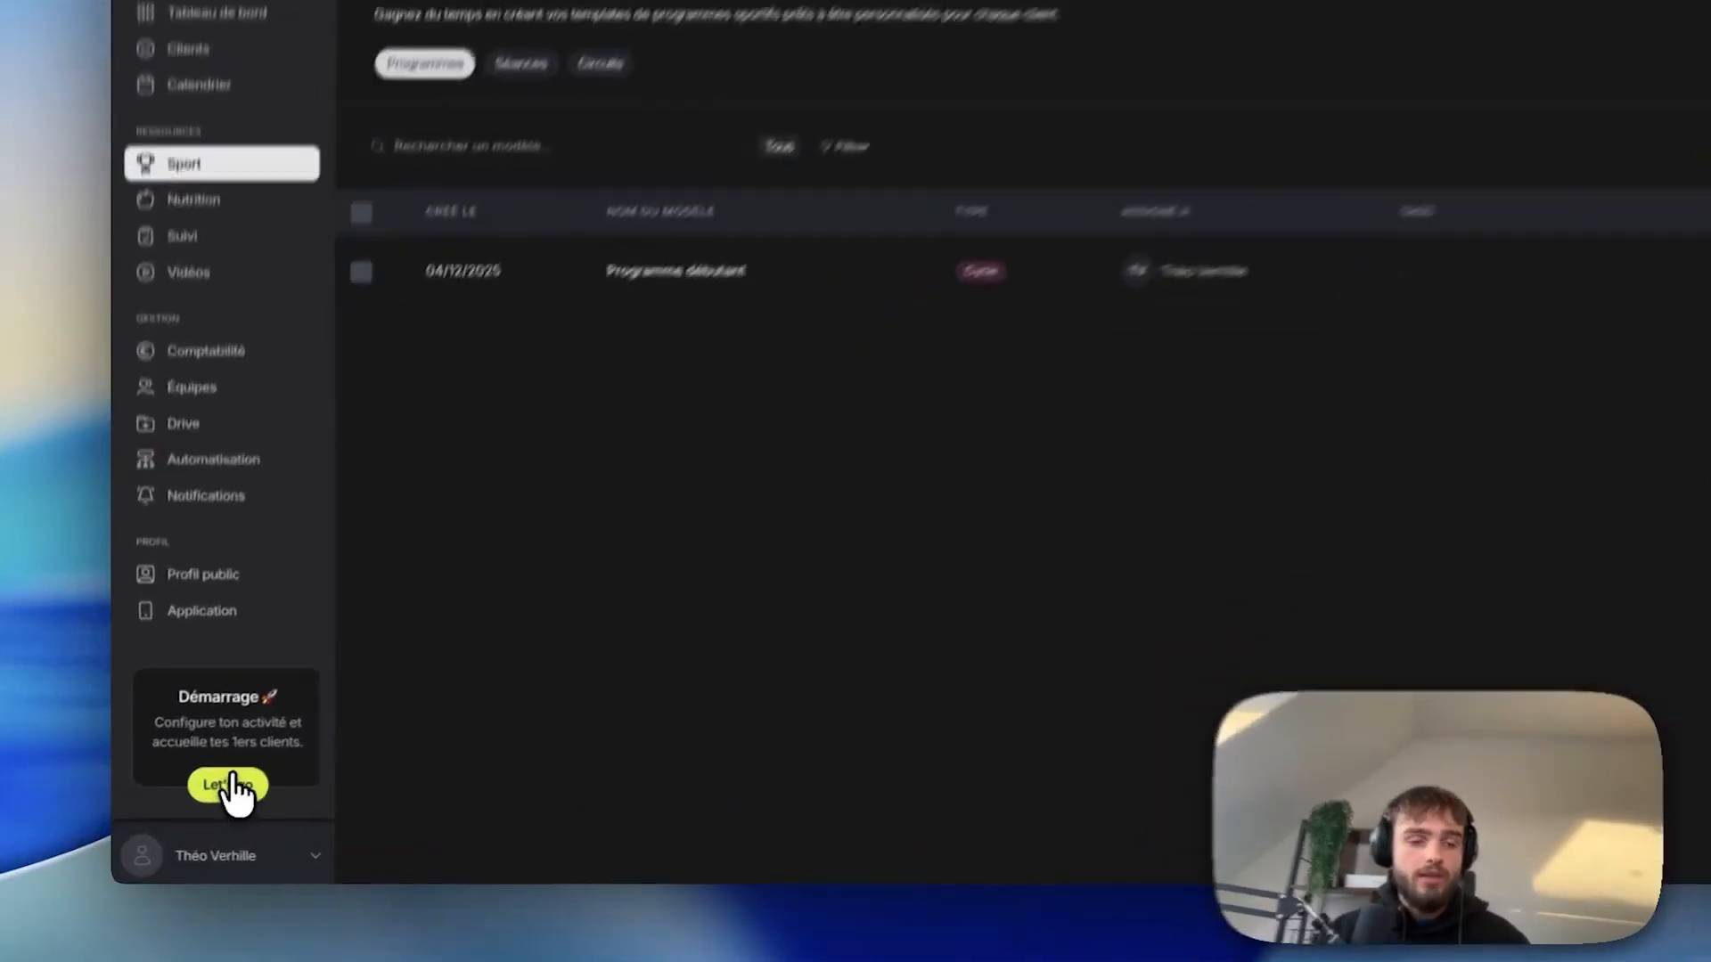
Open the Guide de démarrage from the sidebar card and scroll back to its top.
{"action": "left_click", "coordinate": [206, 801]}
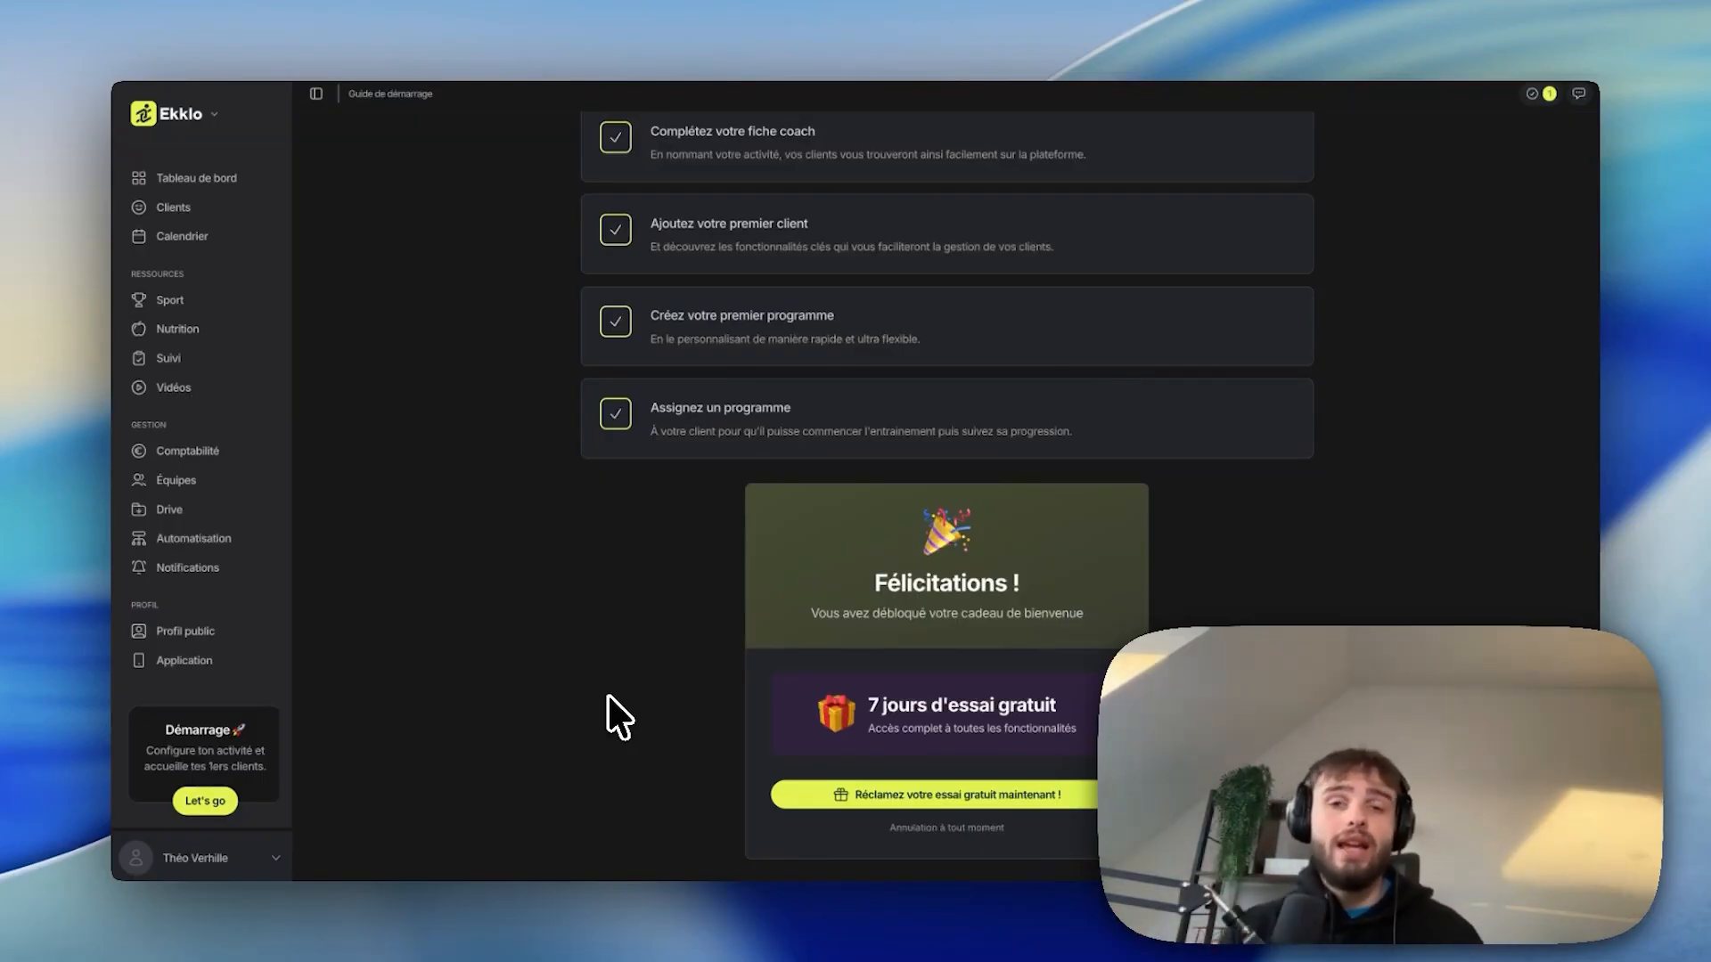
{"action": "scroll", "coordinate": [608, 695], "scroll_direction": "up", "scroll_amount": 5}
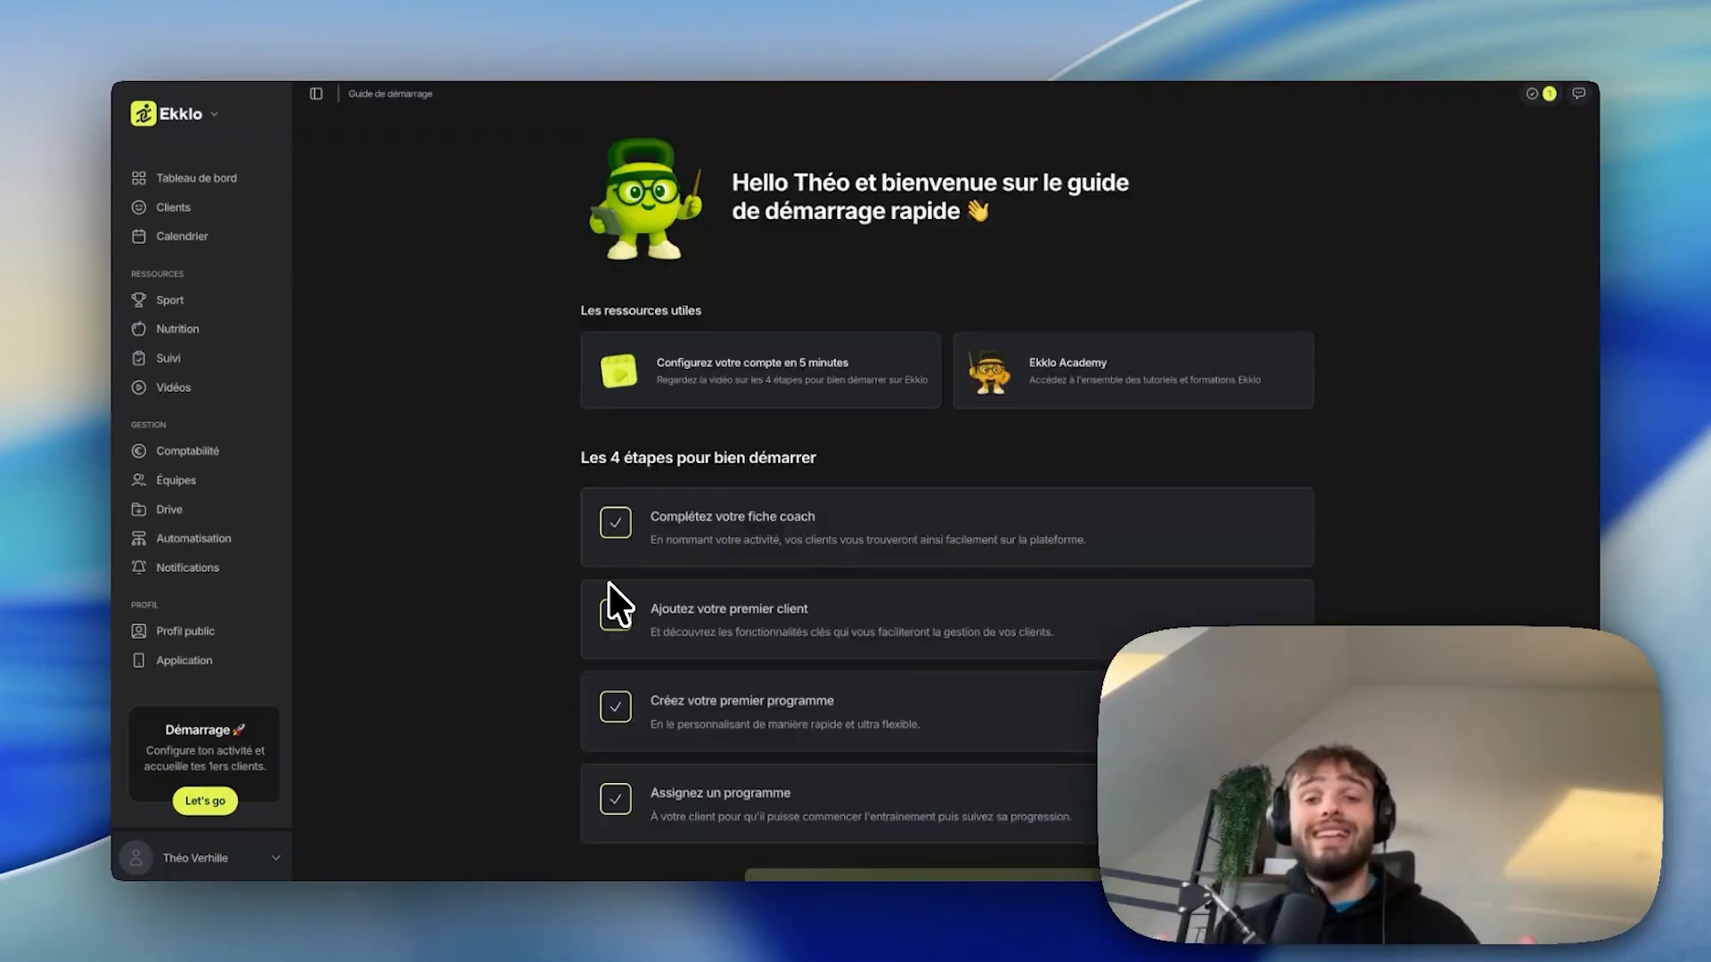